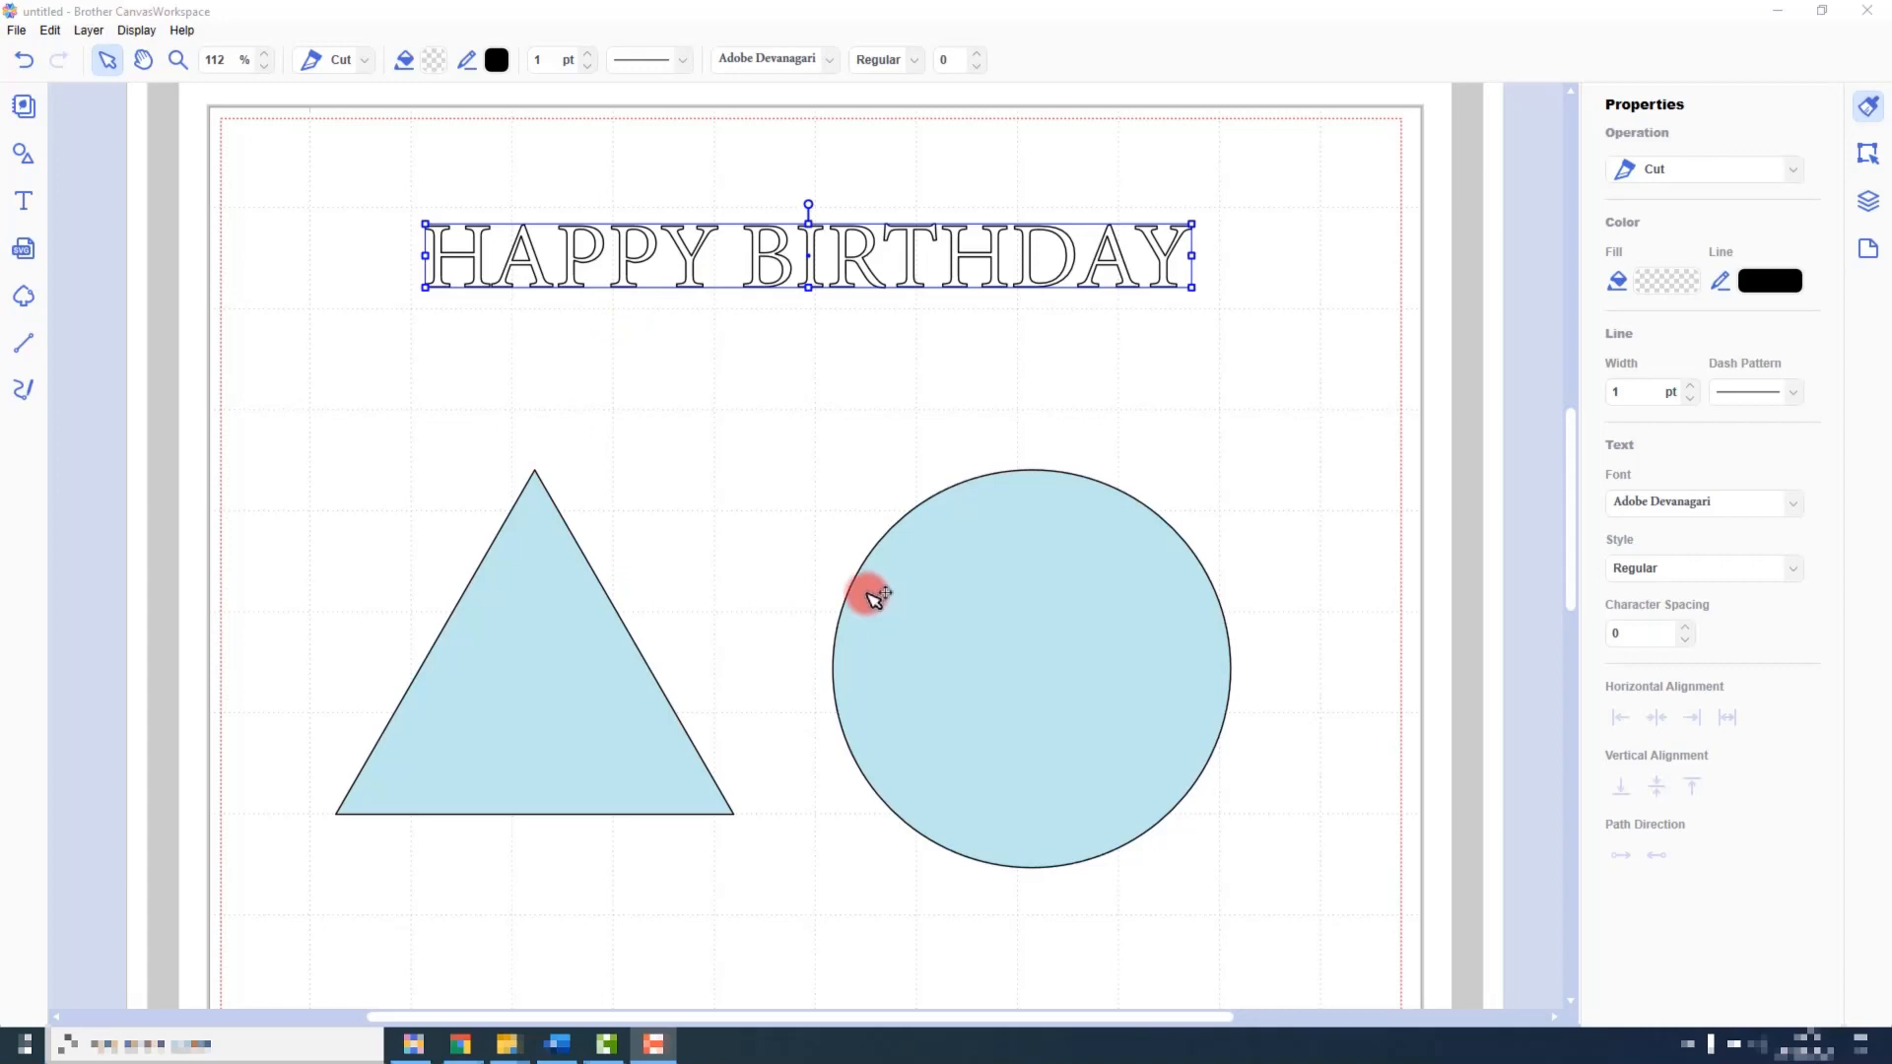
Fill the HAPPY BIRTHDAY text with grey #707070 and set its operation to Draw
click(1681, 285)
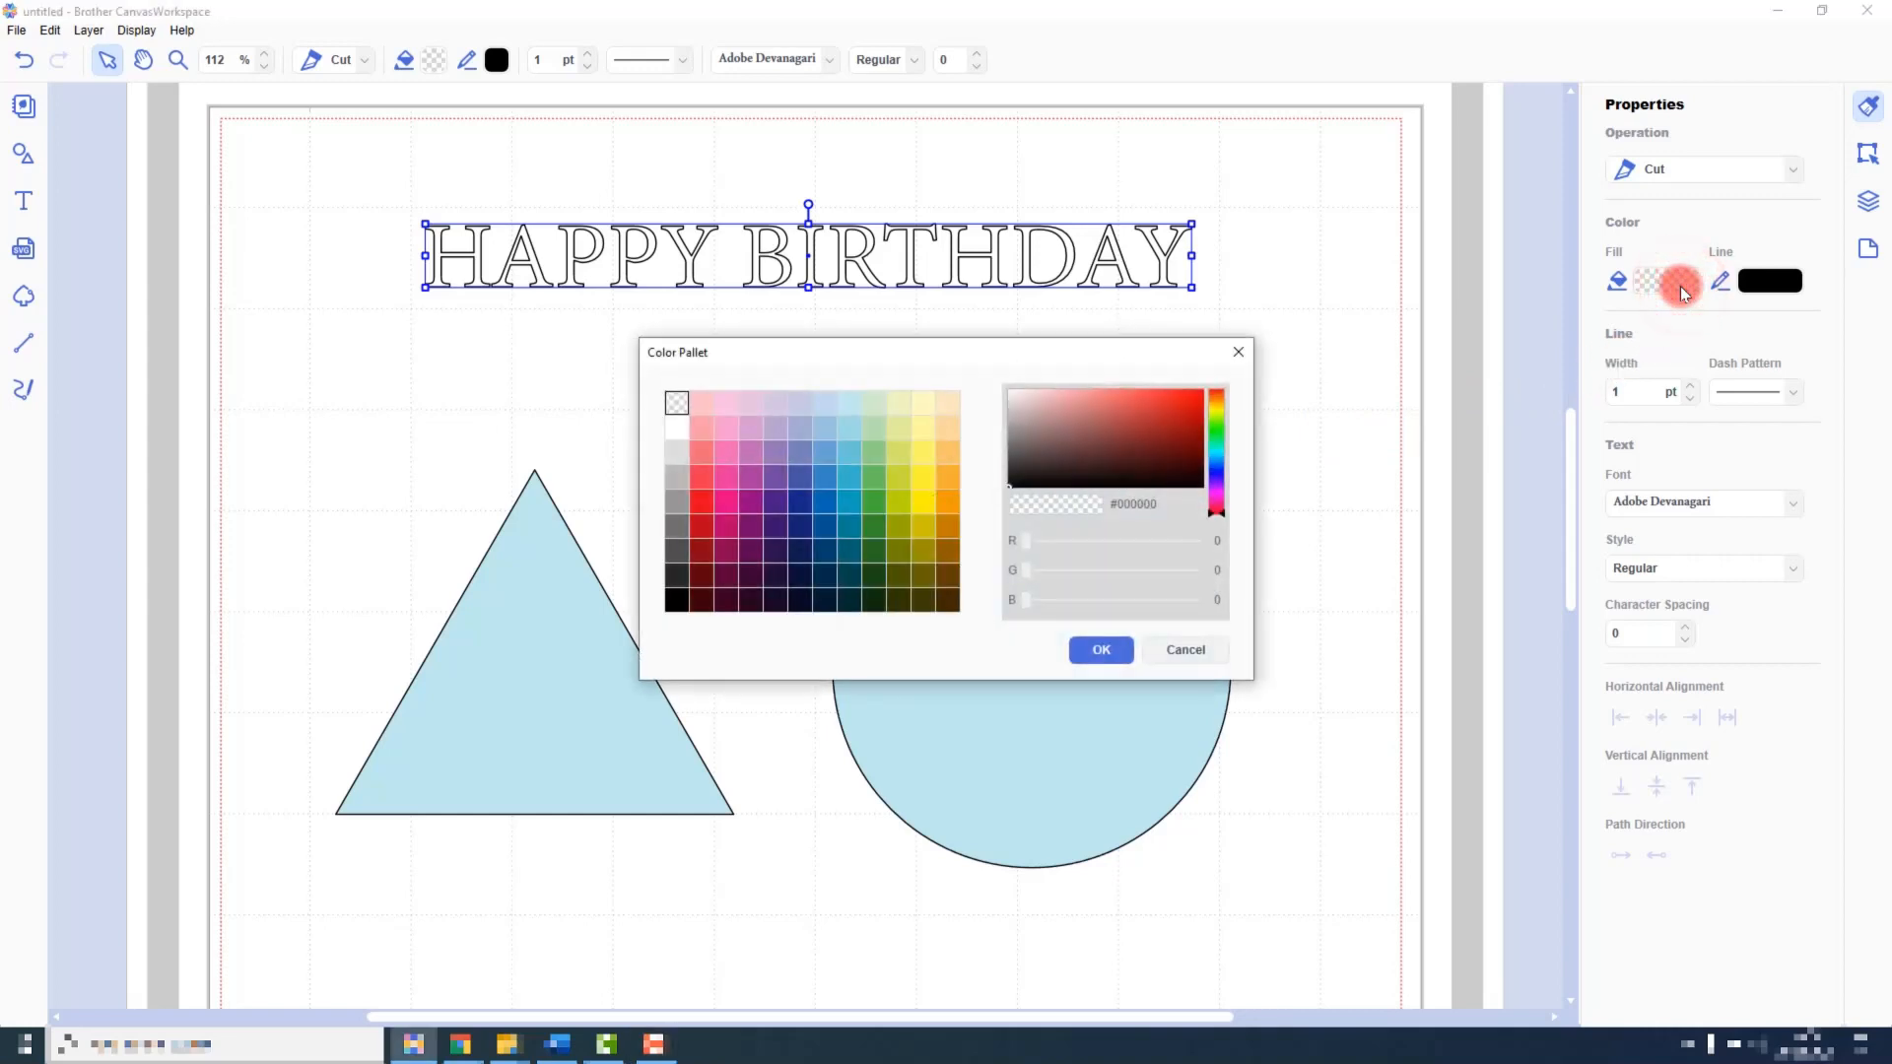
click(678, 525)
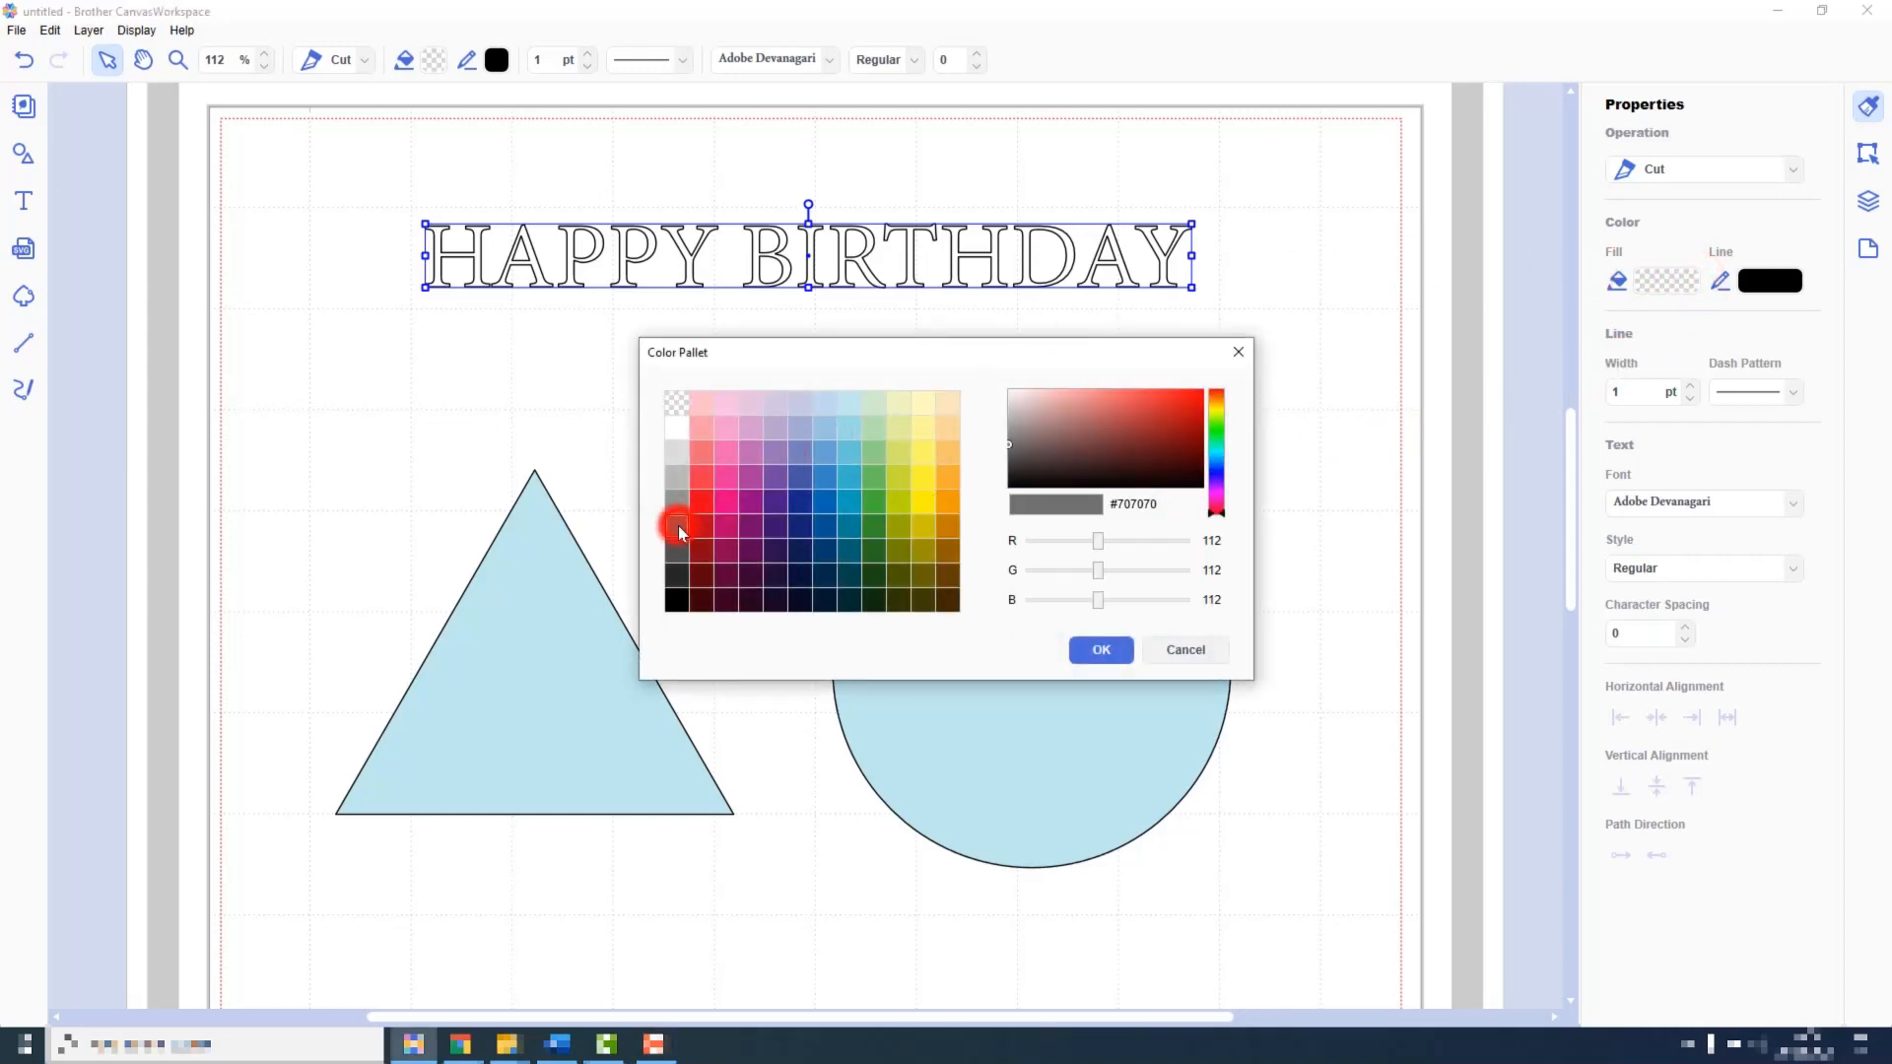
click(1109, 649)
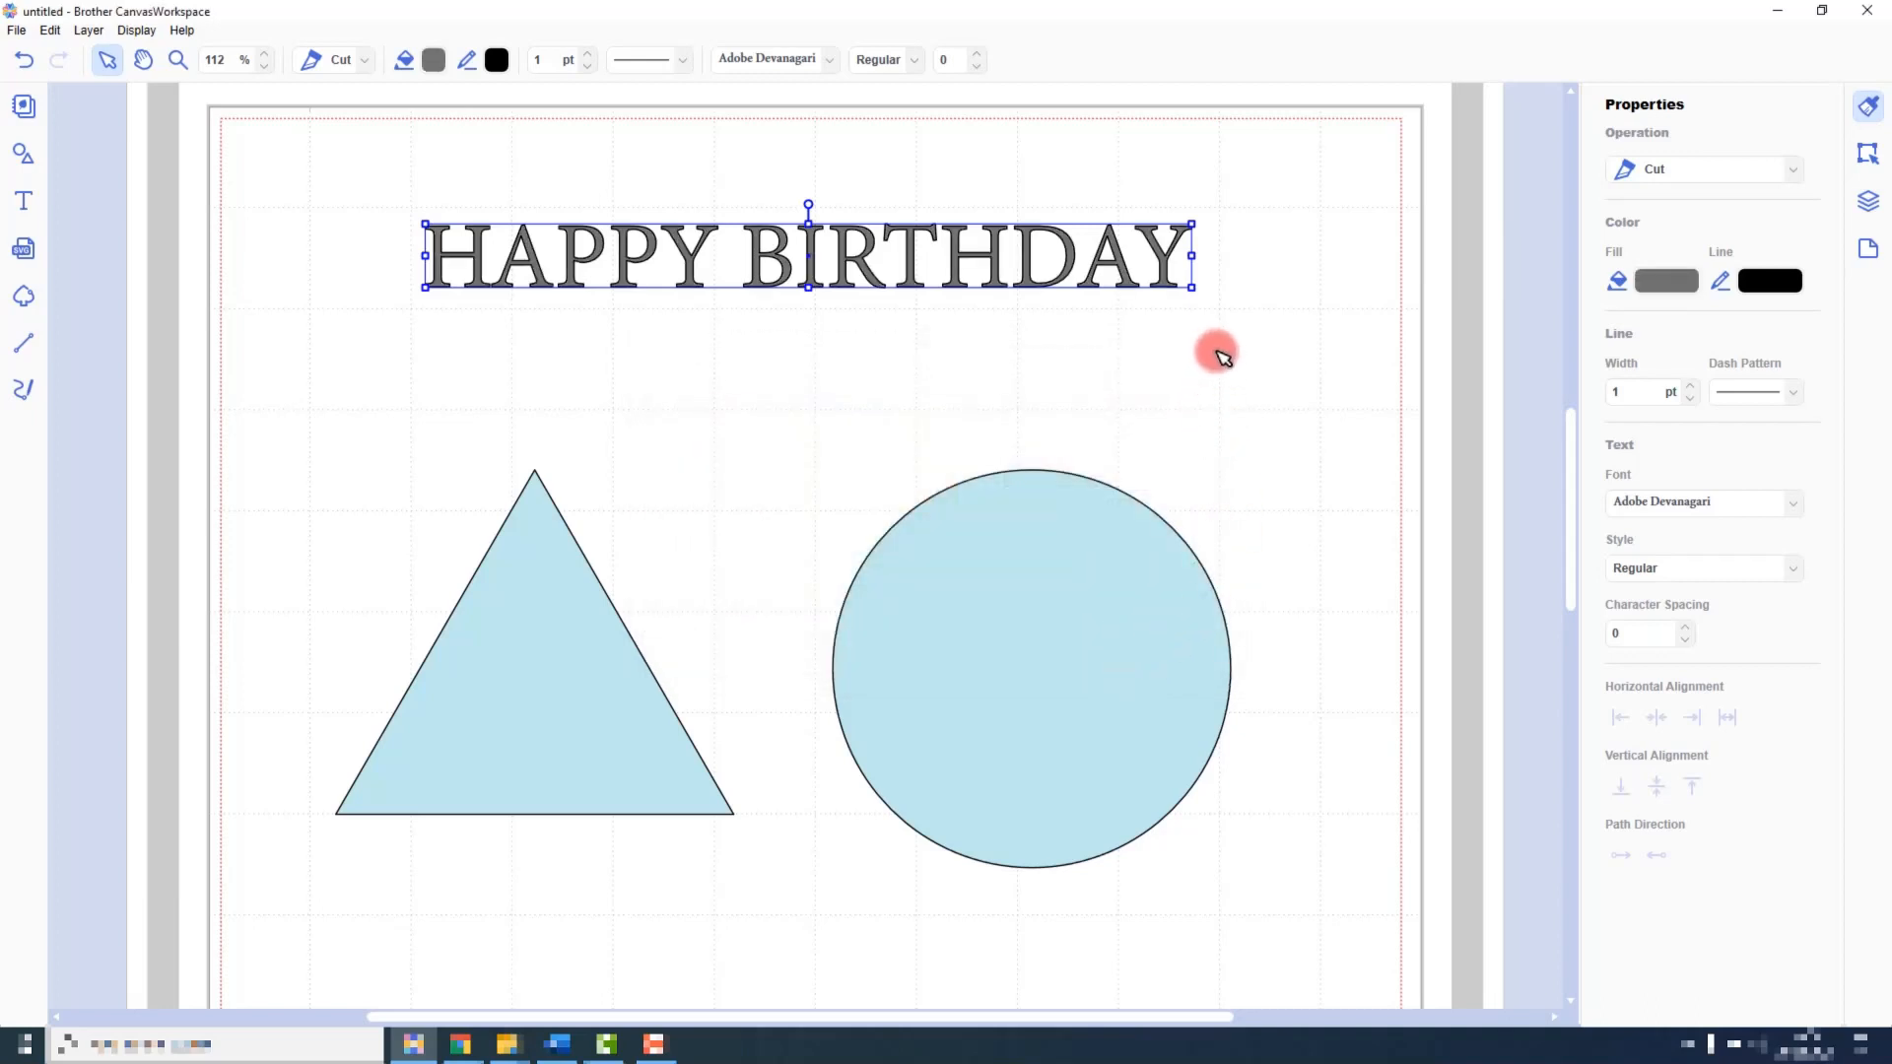
click(1793, 173)
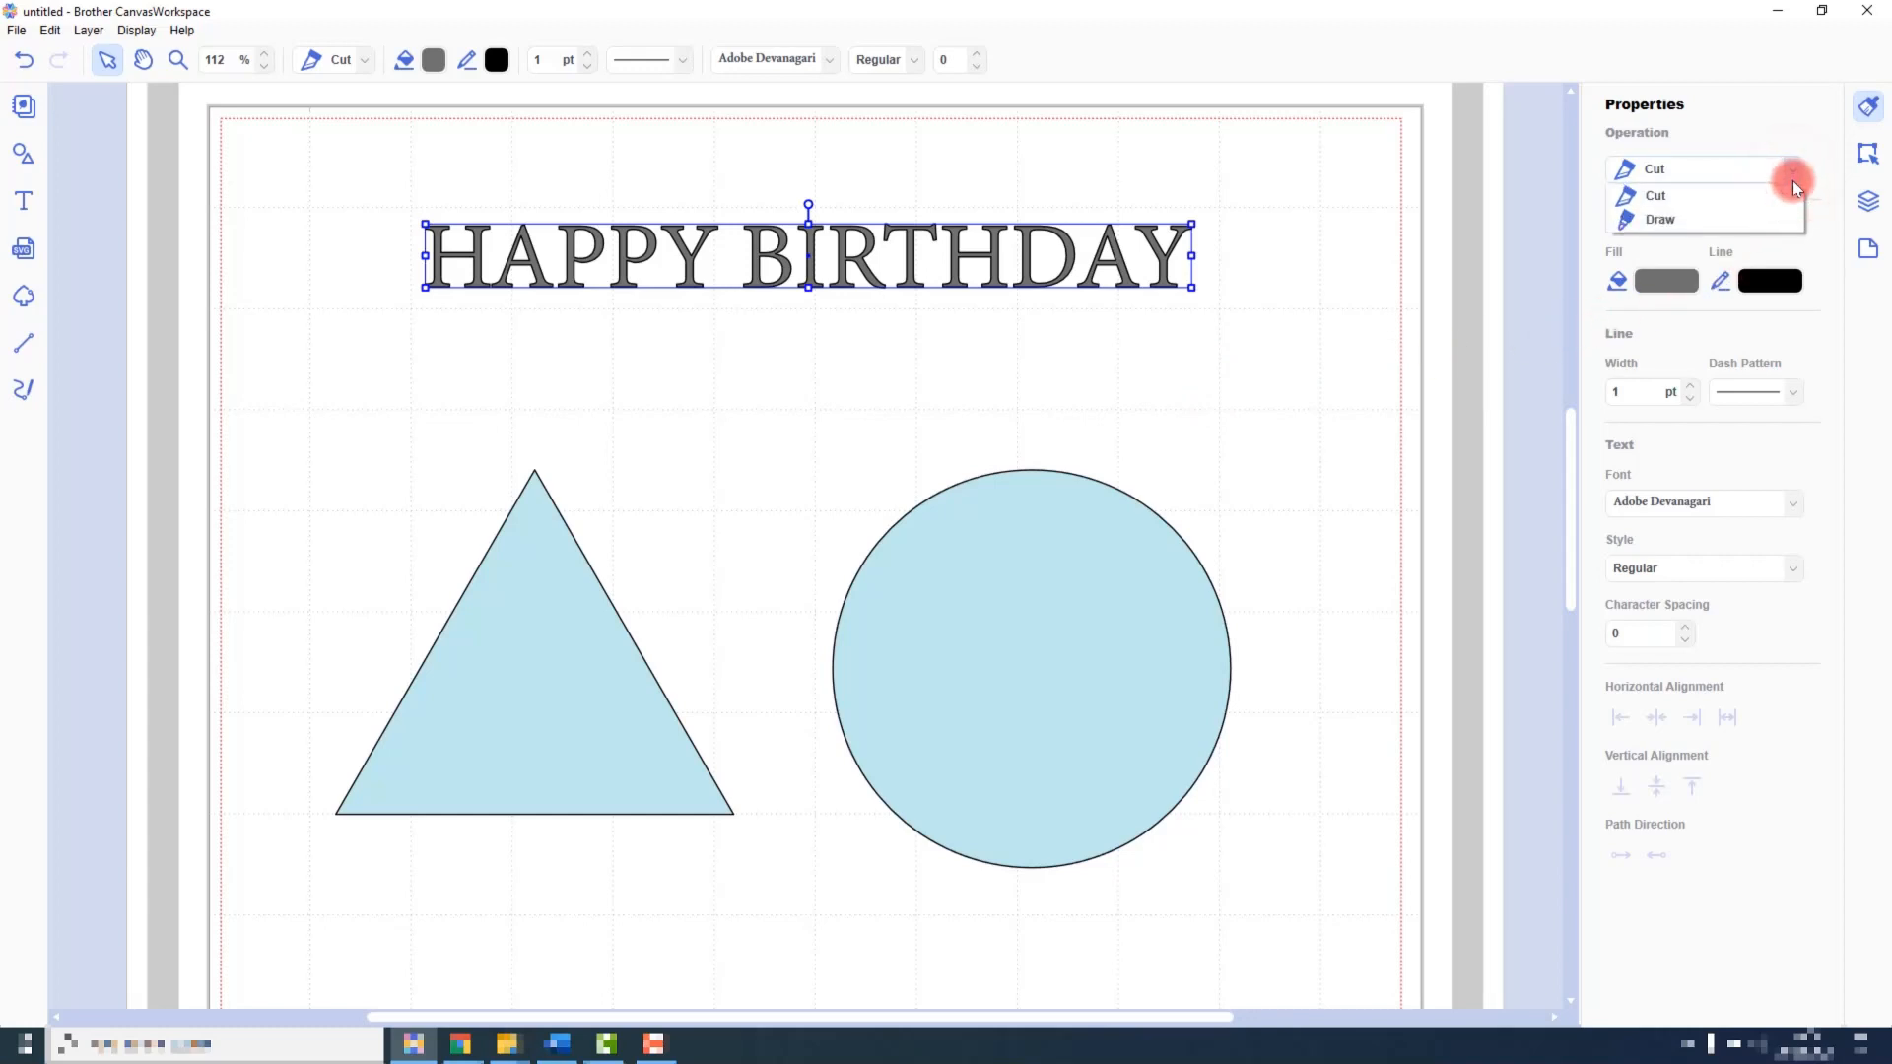
click(1789, 216)
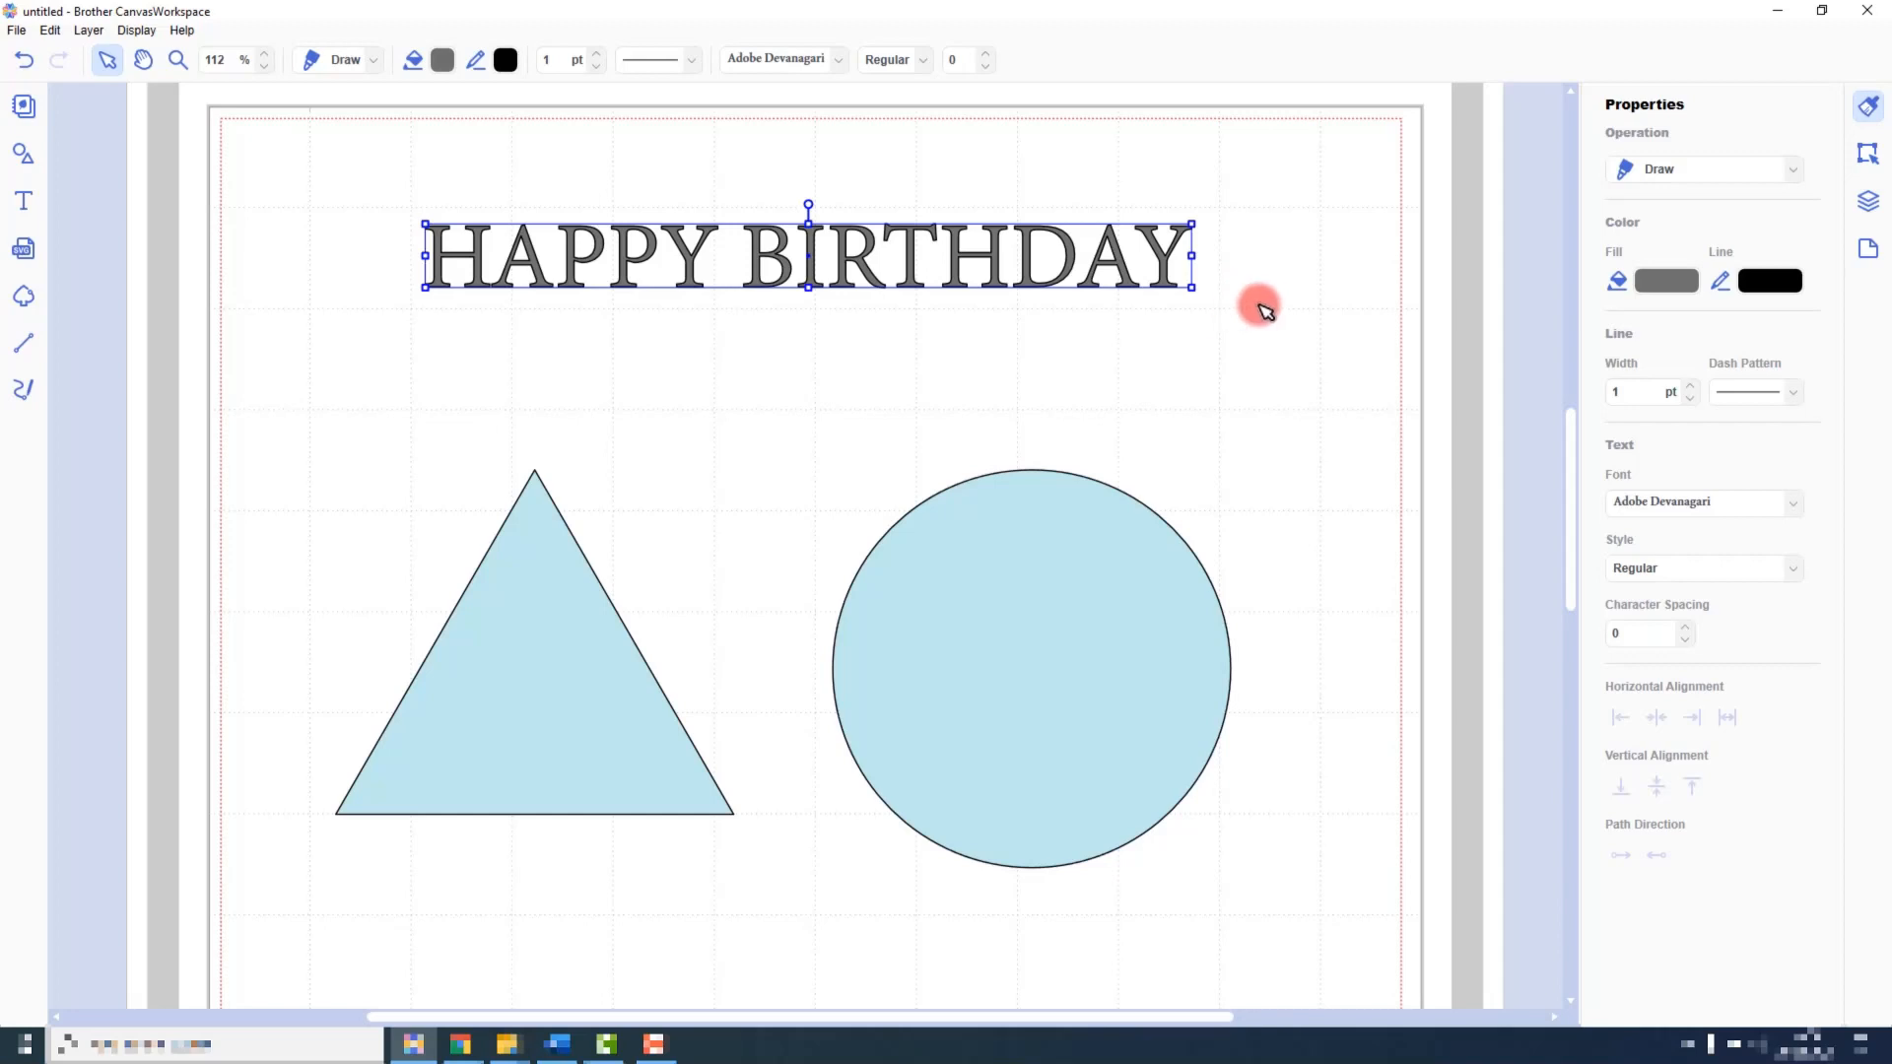
Remove the fill from the HAPPY BIRTHDAY text and set its operation to Cut
click(1666, 282)
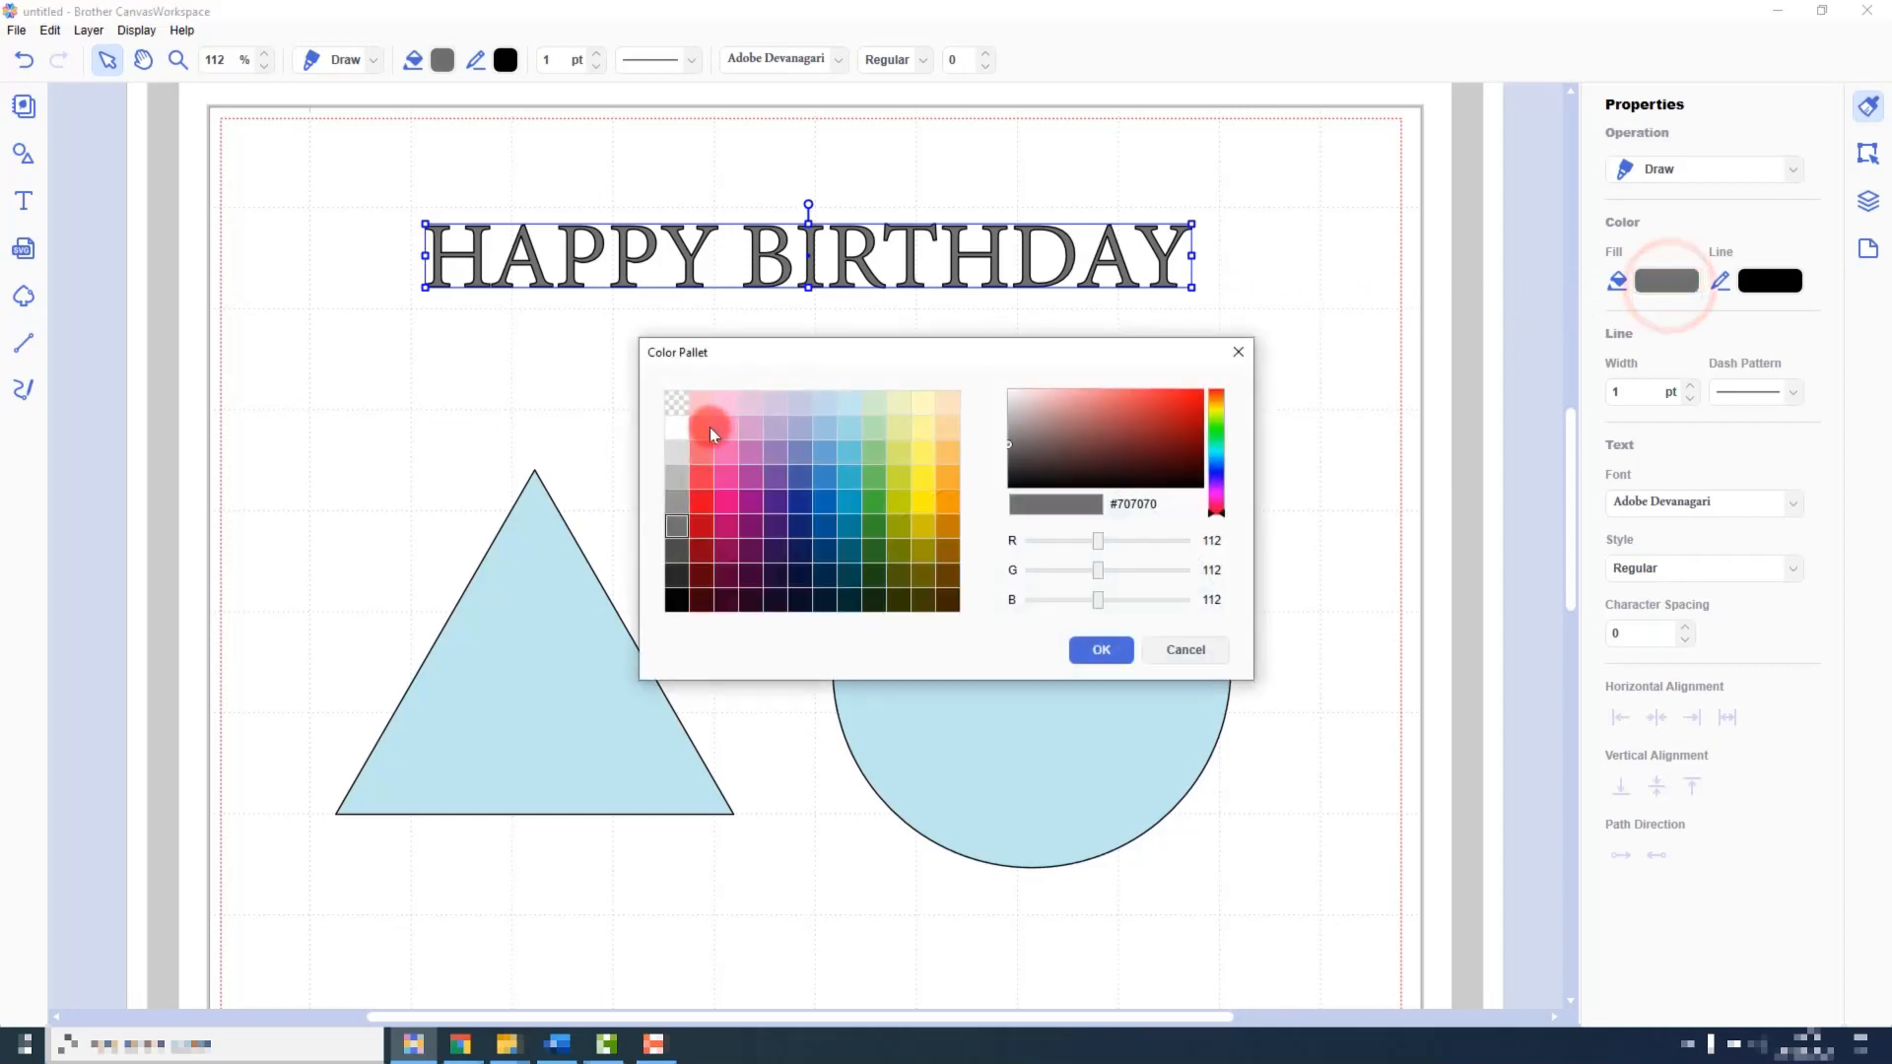
click(676, 403)
click(1100, 649)
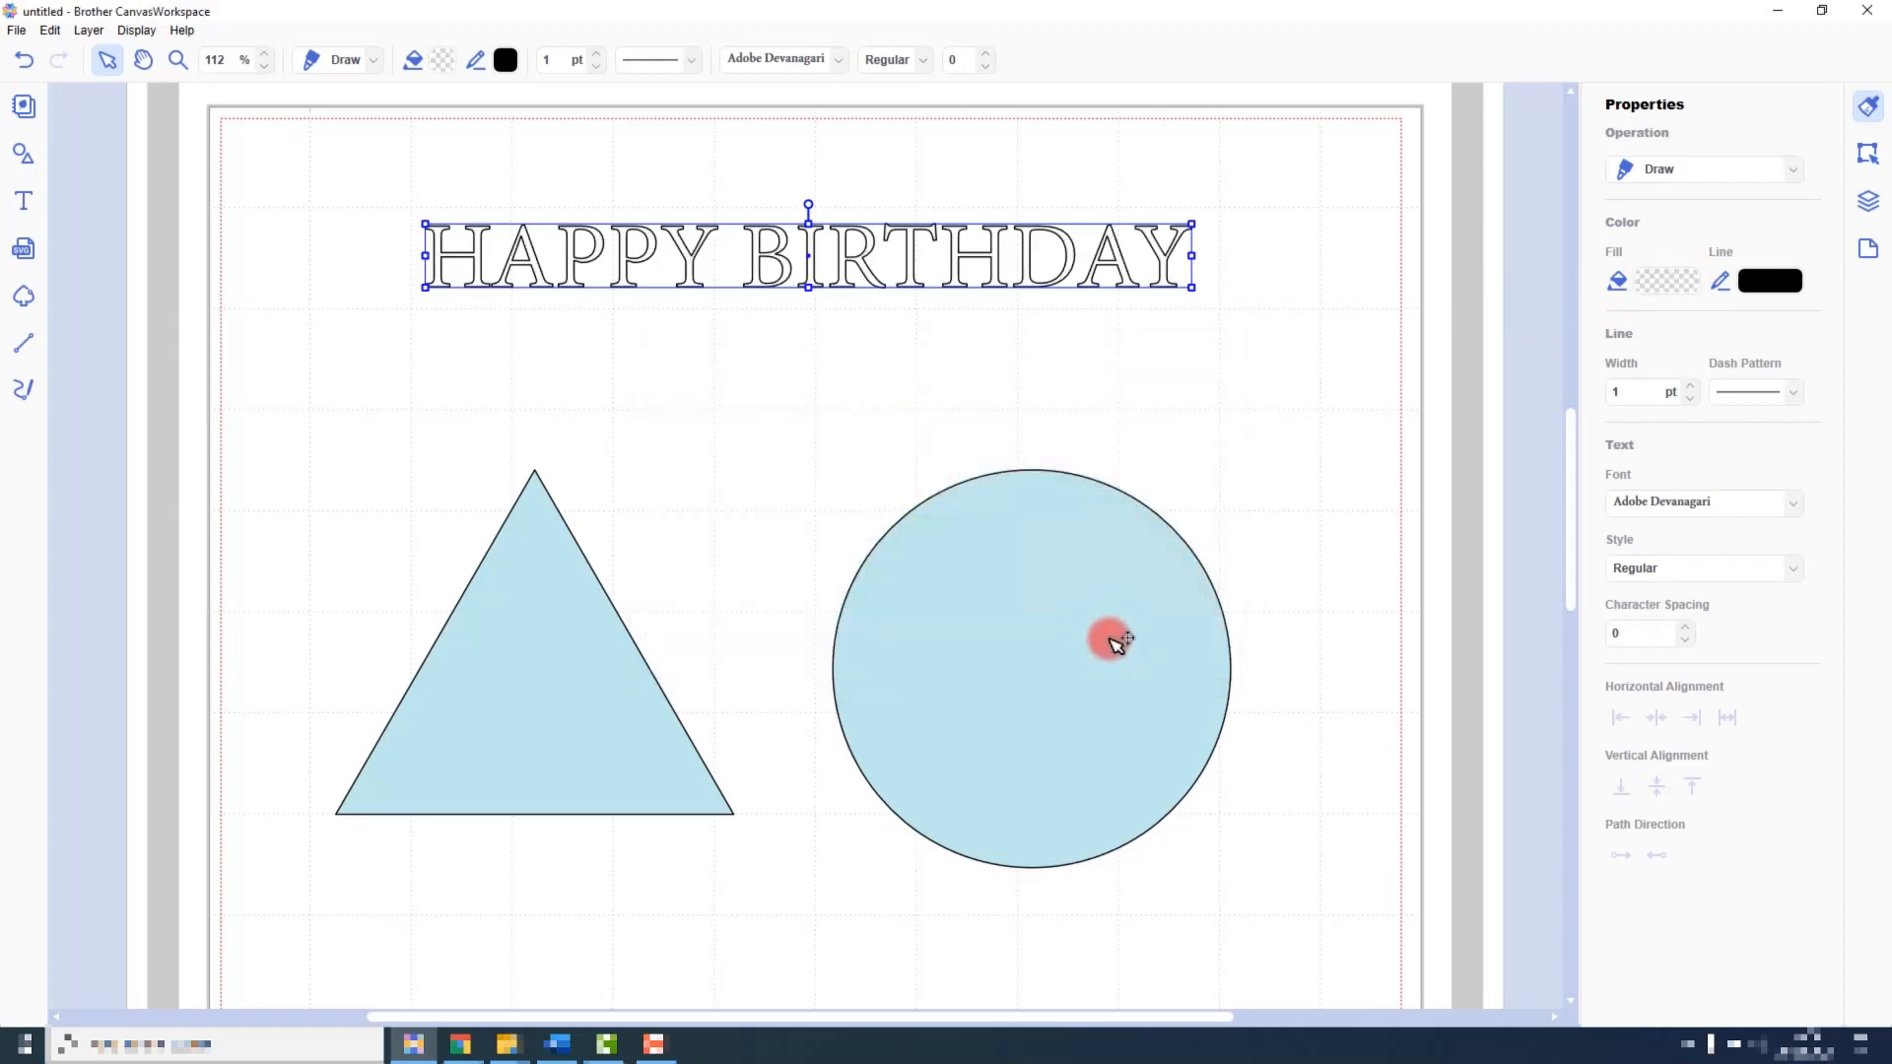
click(1792, 181)
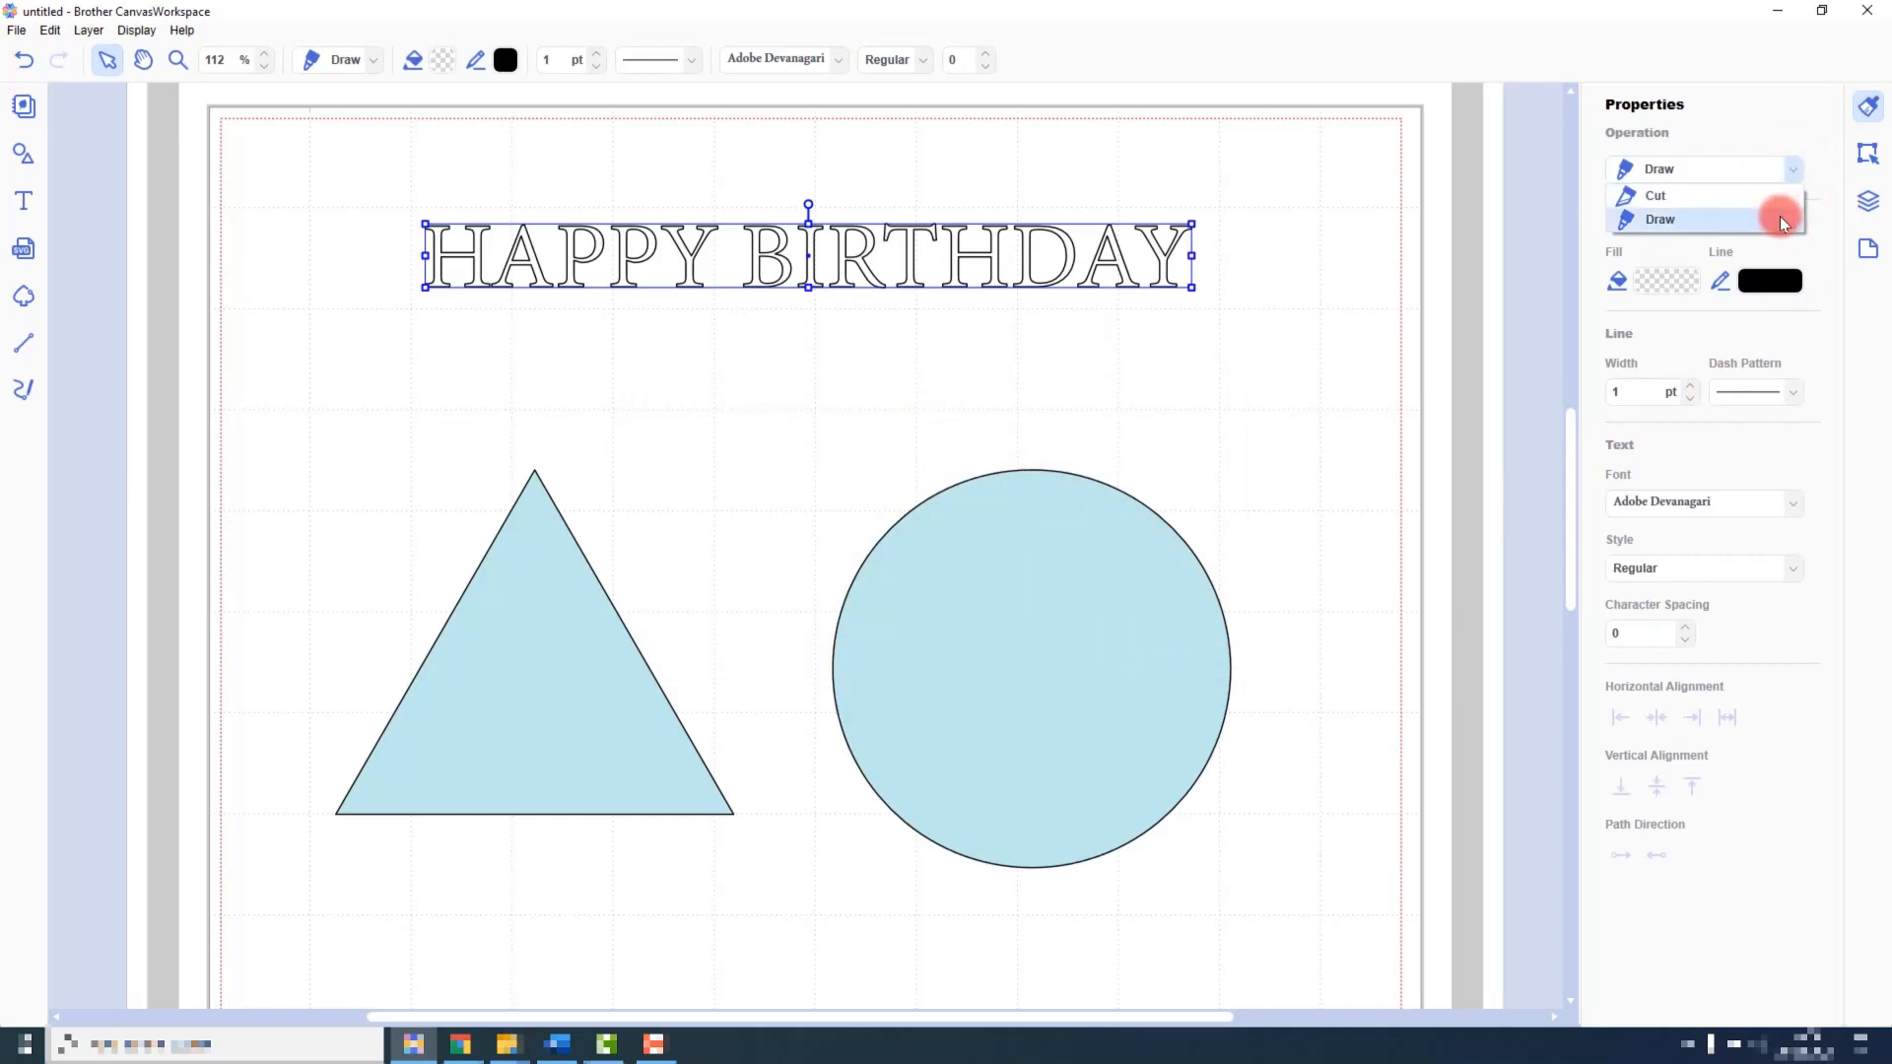
click(1712, 197)
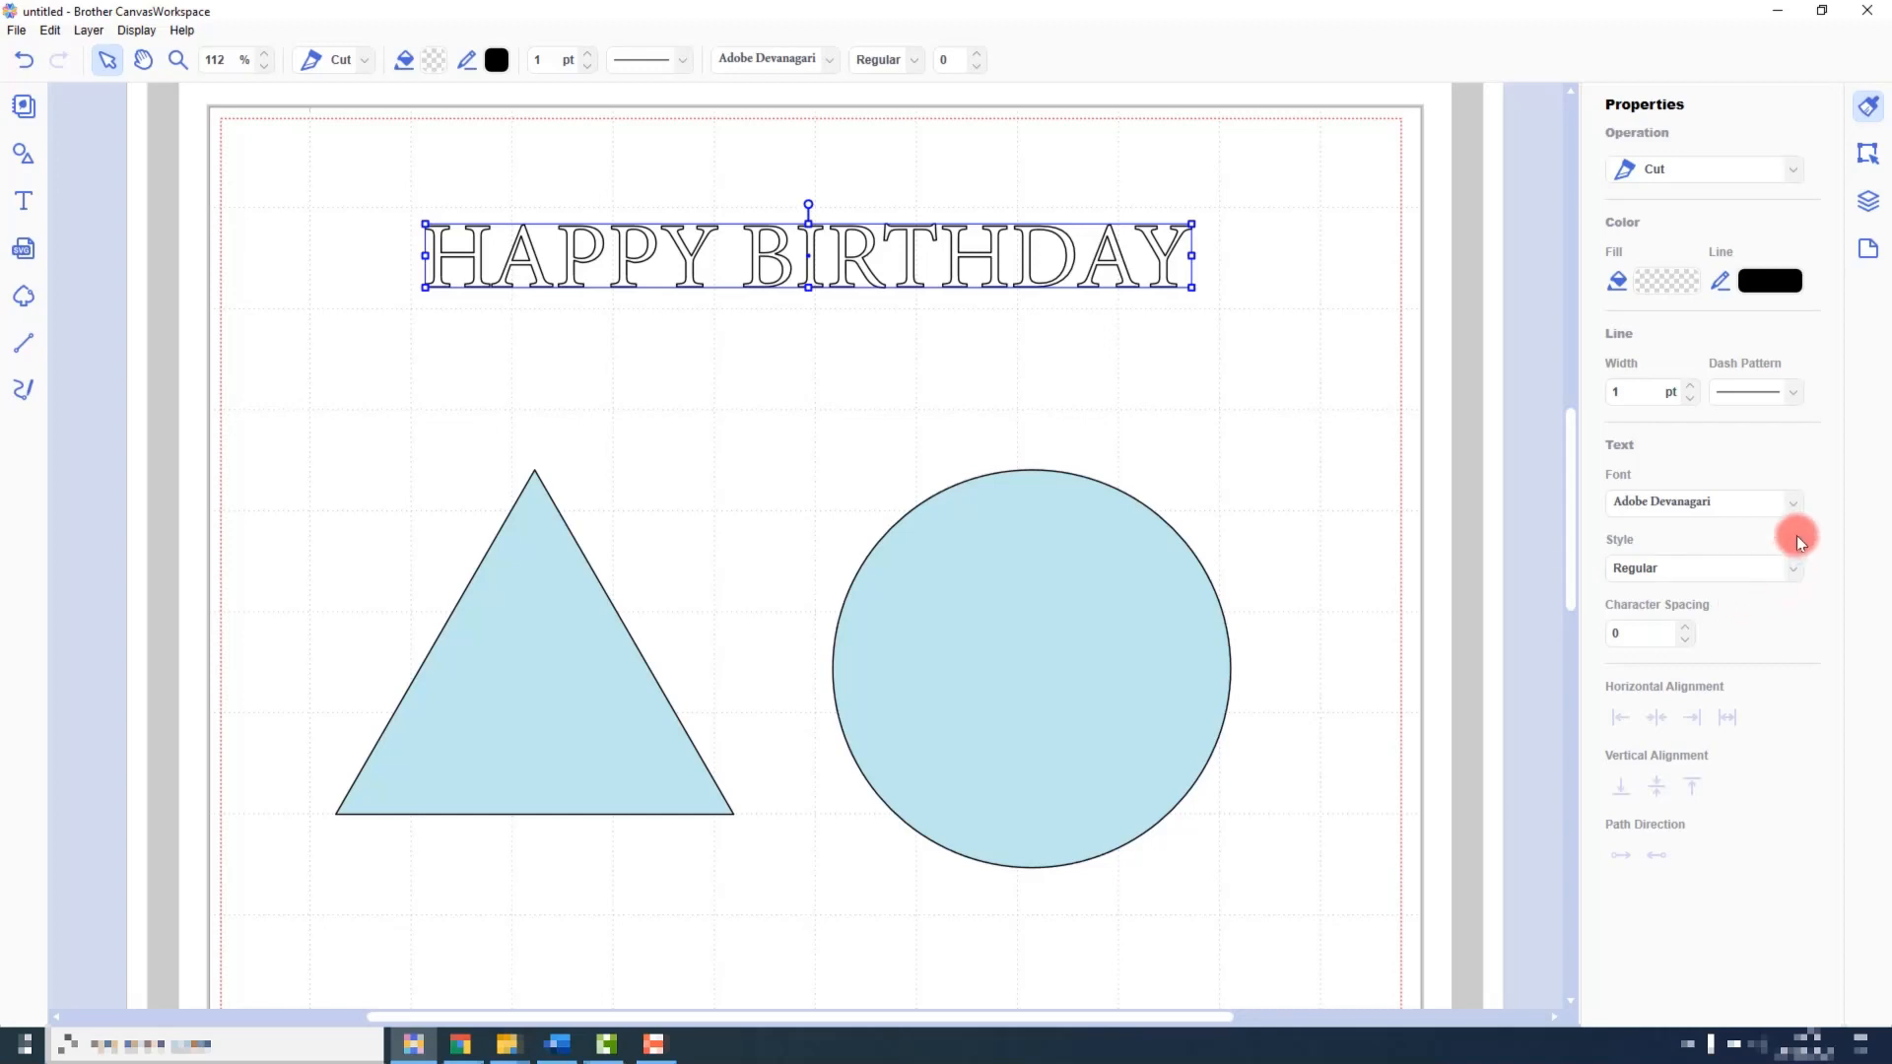
Look through the fonts and font styles available for the HAPPY BIRTHDAY text, keeping the current choices
click(1797, 508)
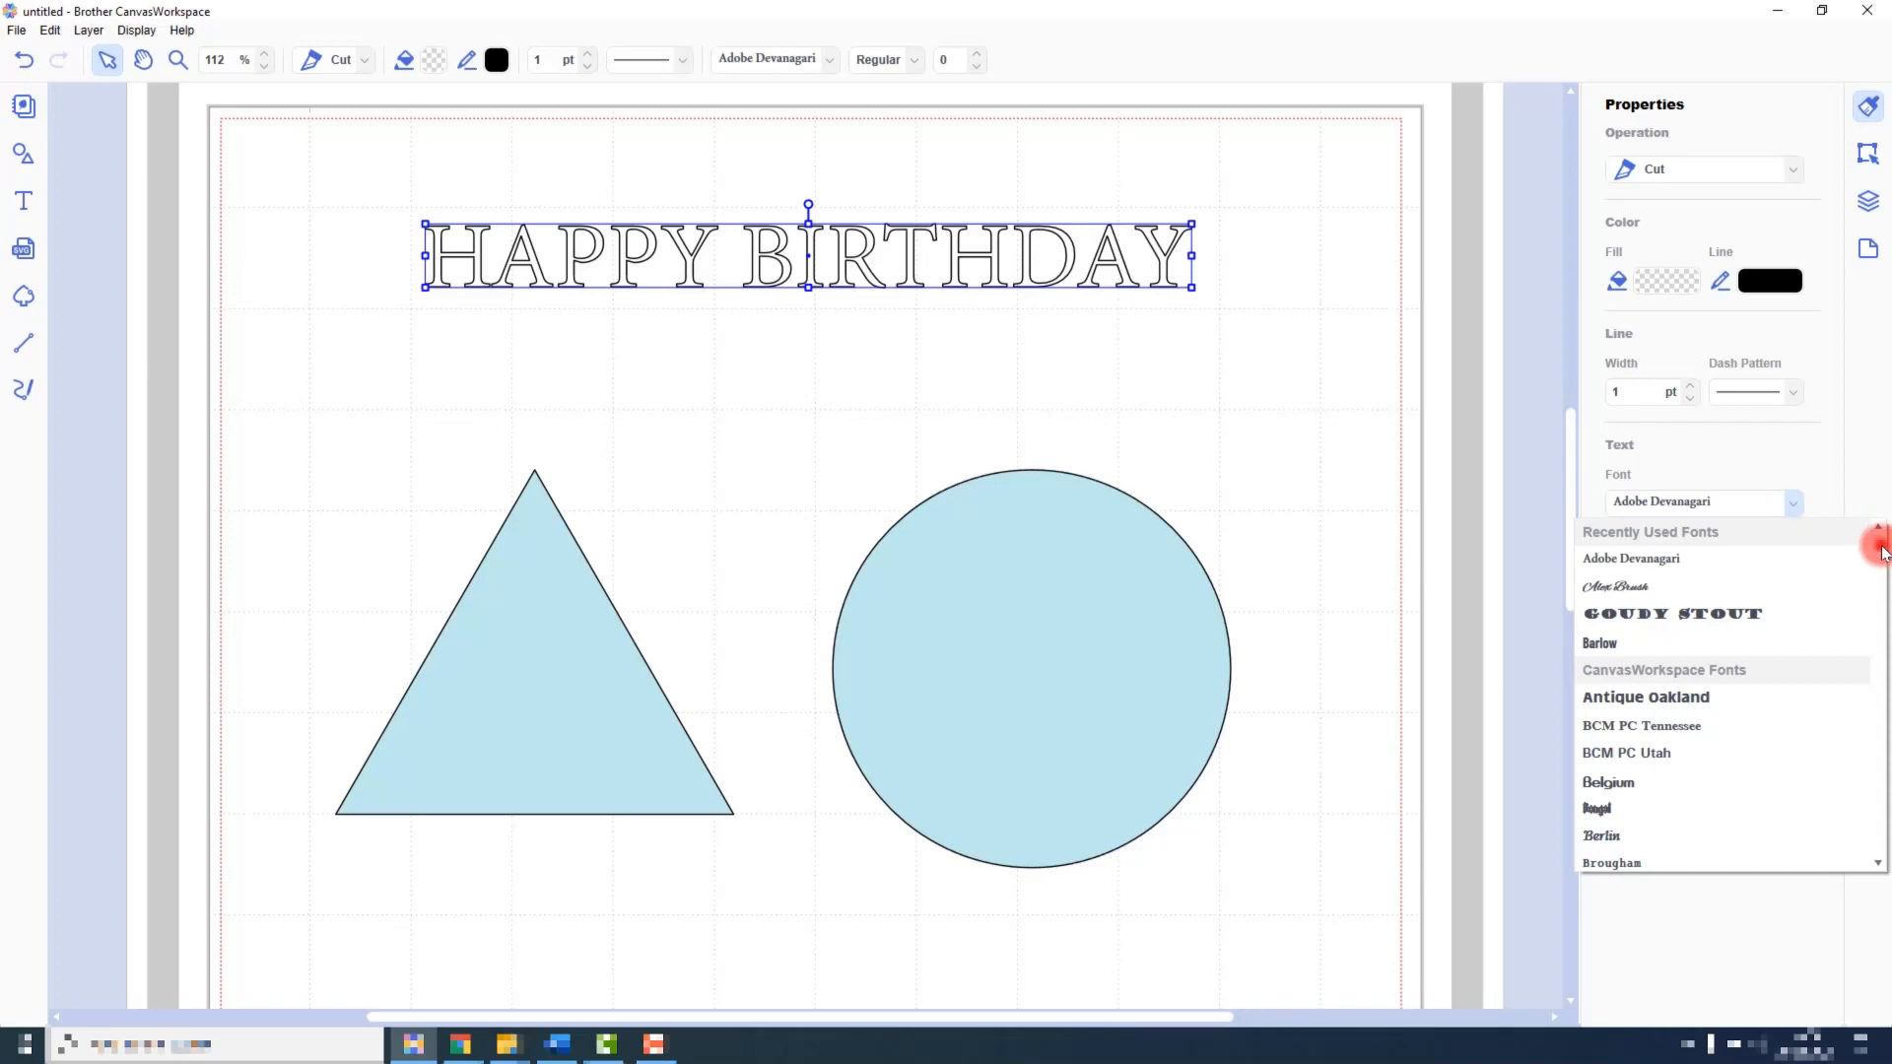
drag(1882, 552, 1884, 583)
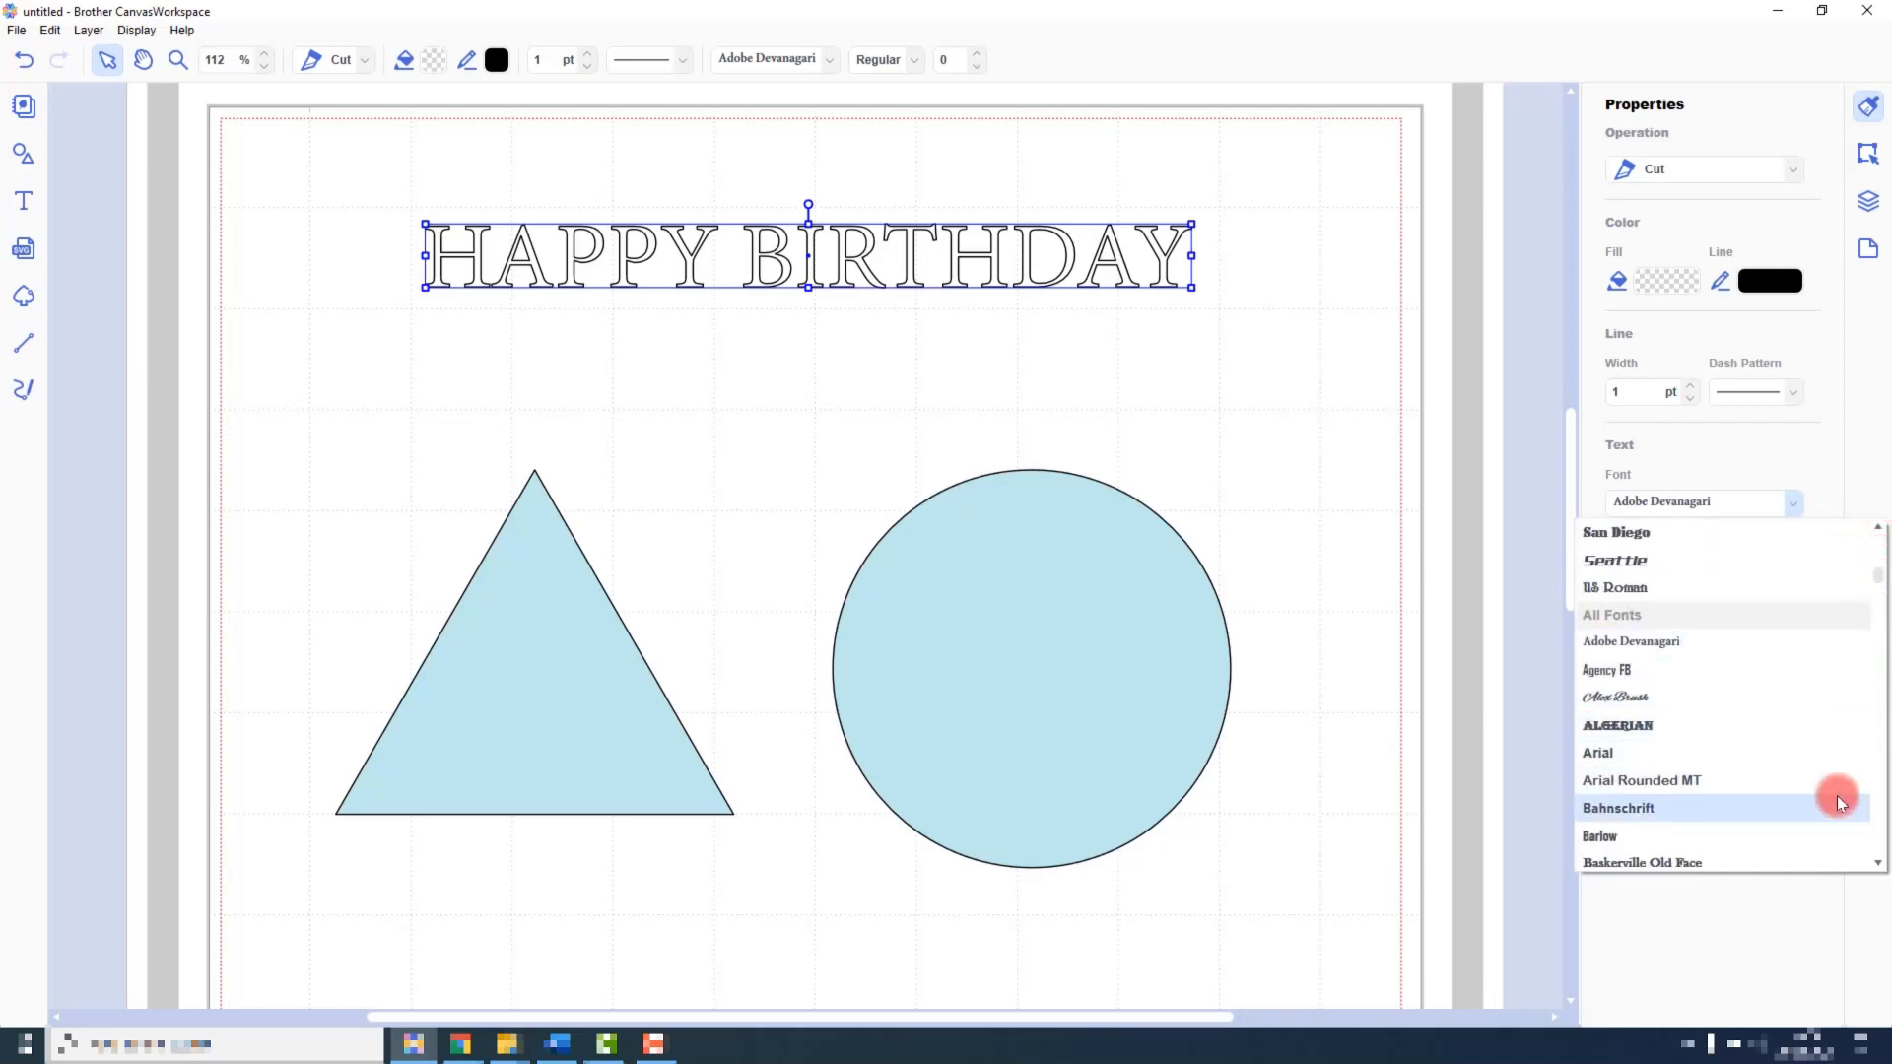
click(1830, 475)
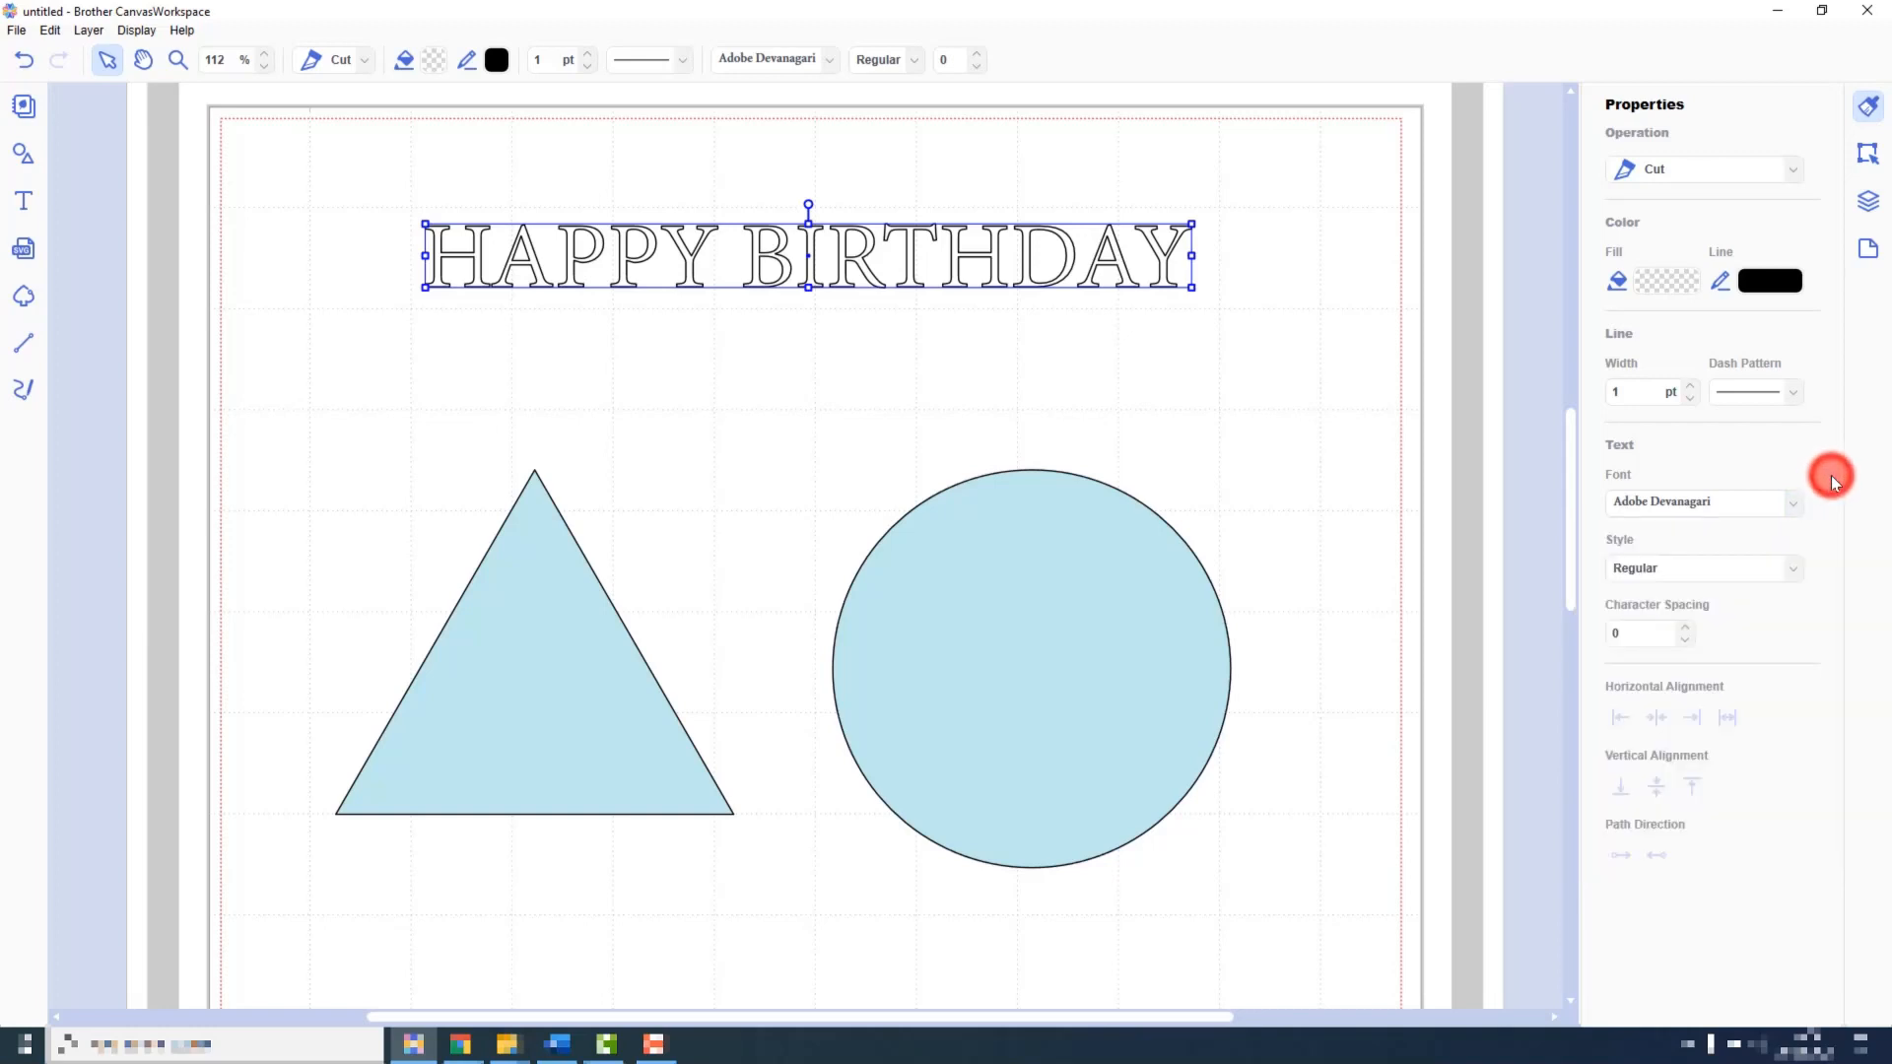
click(1795, 571)
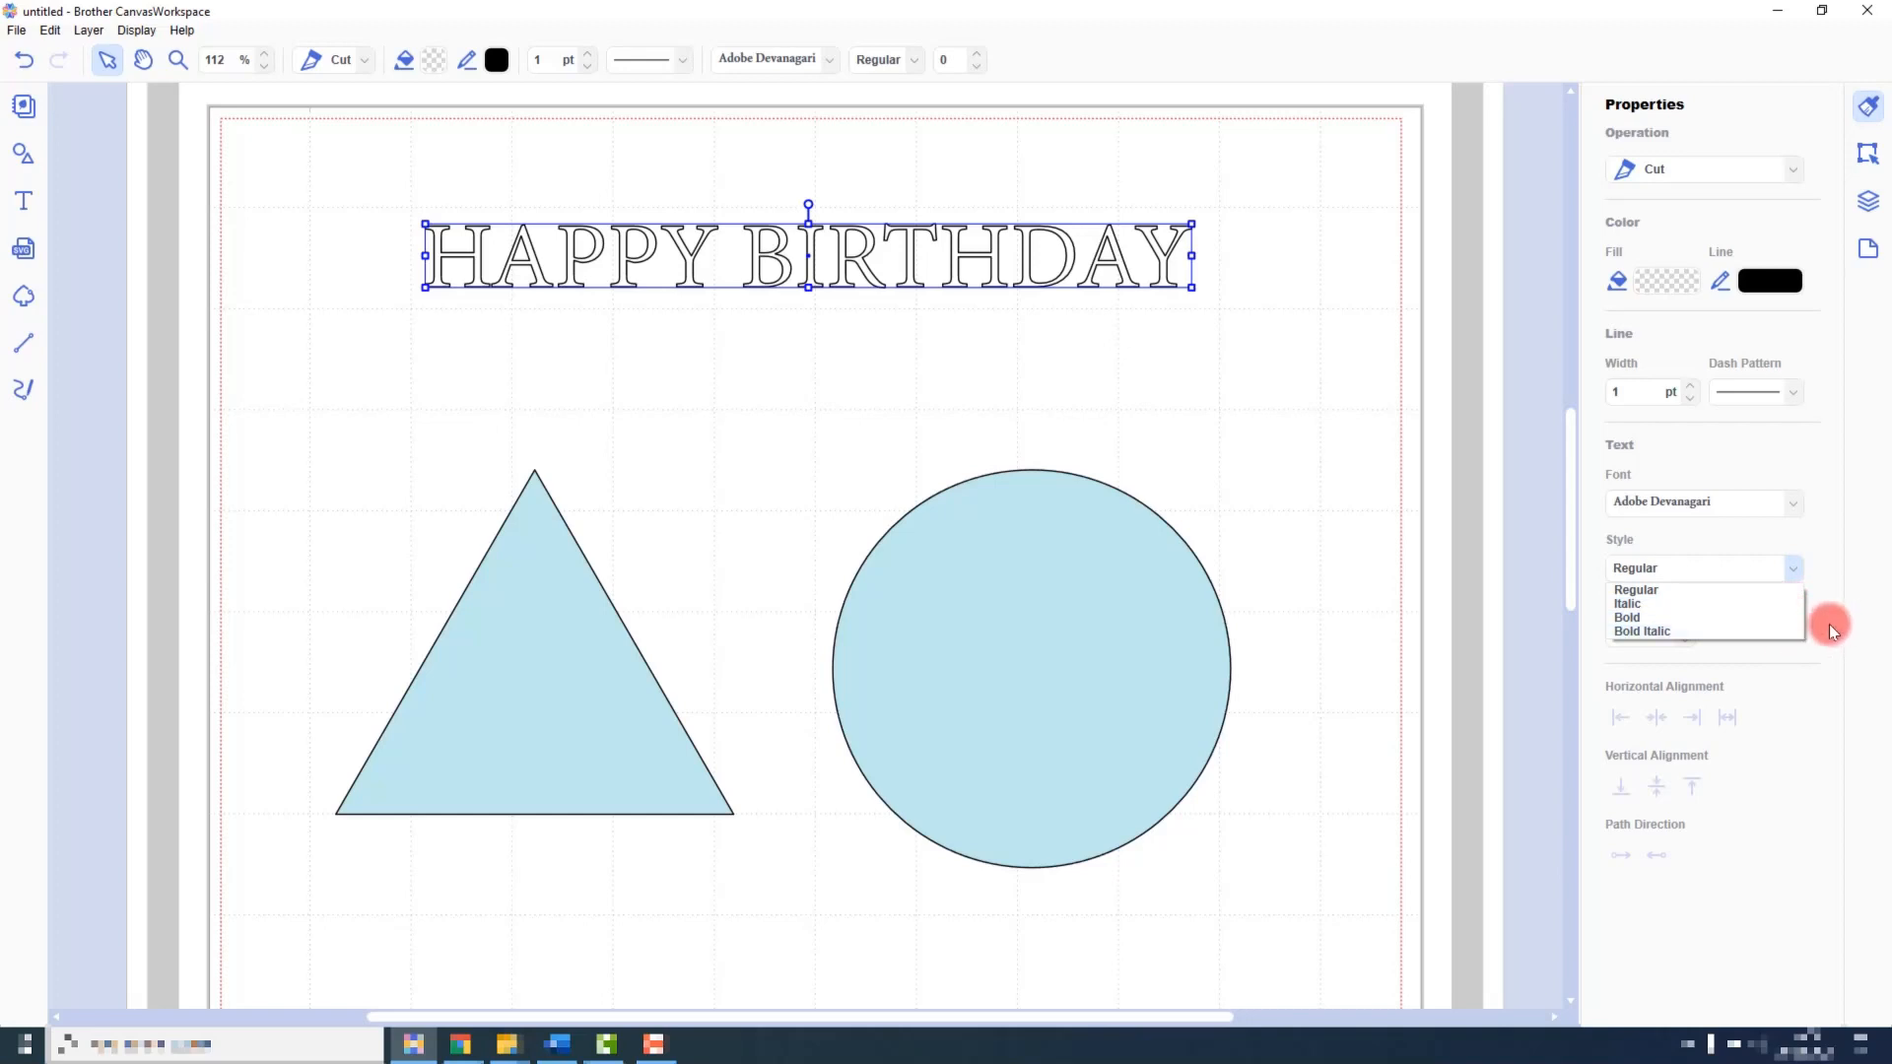
click(1823, 572)
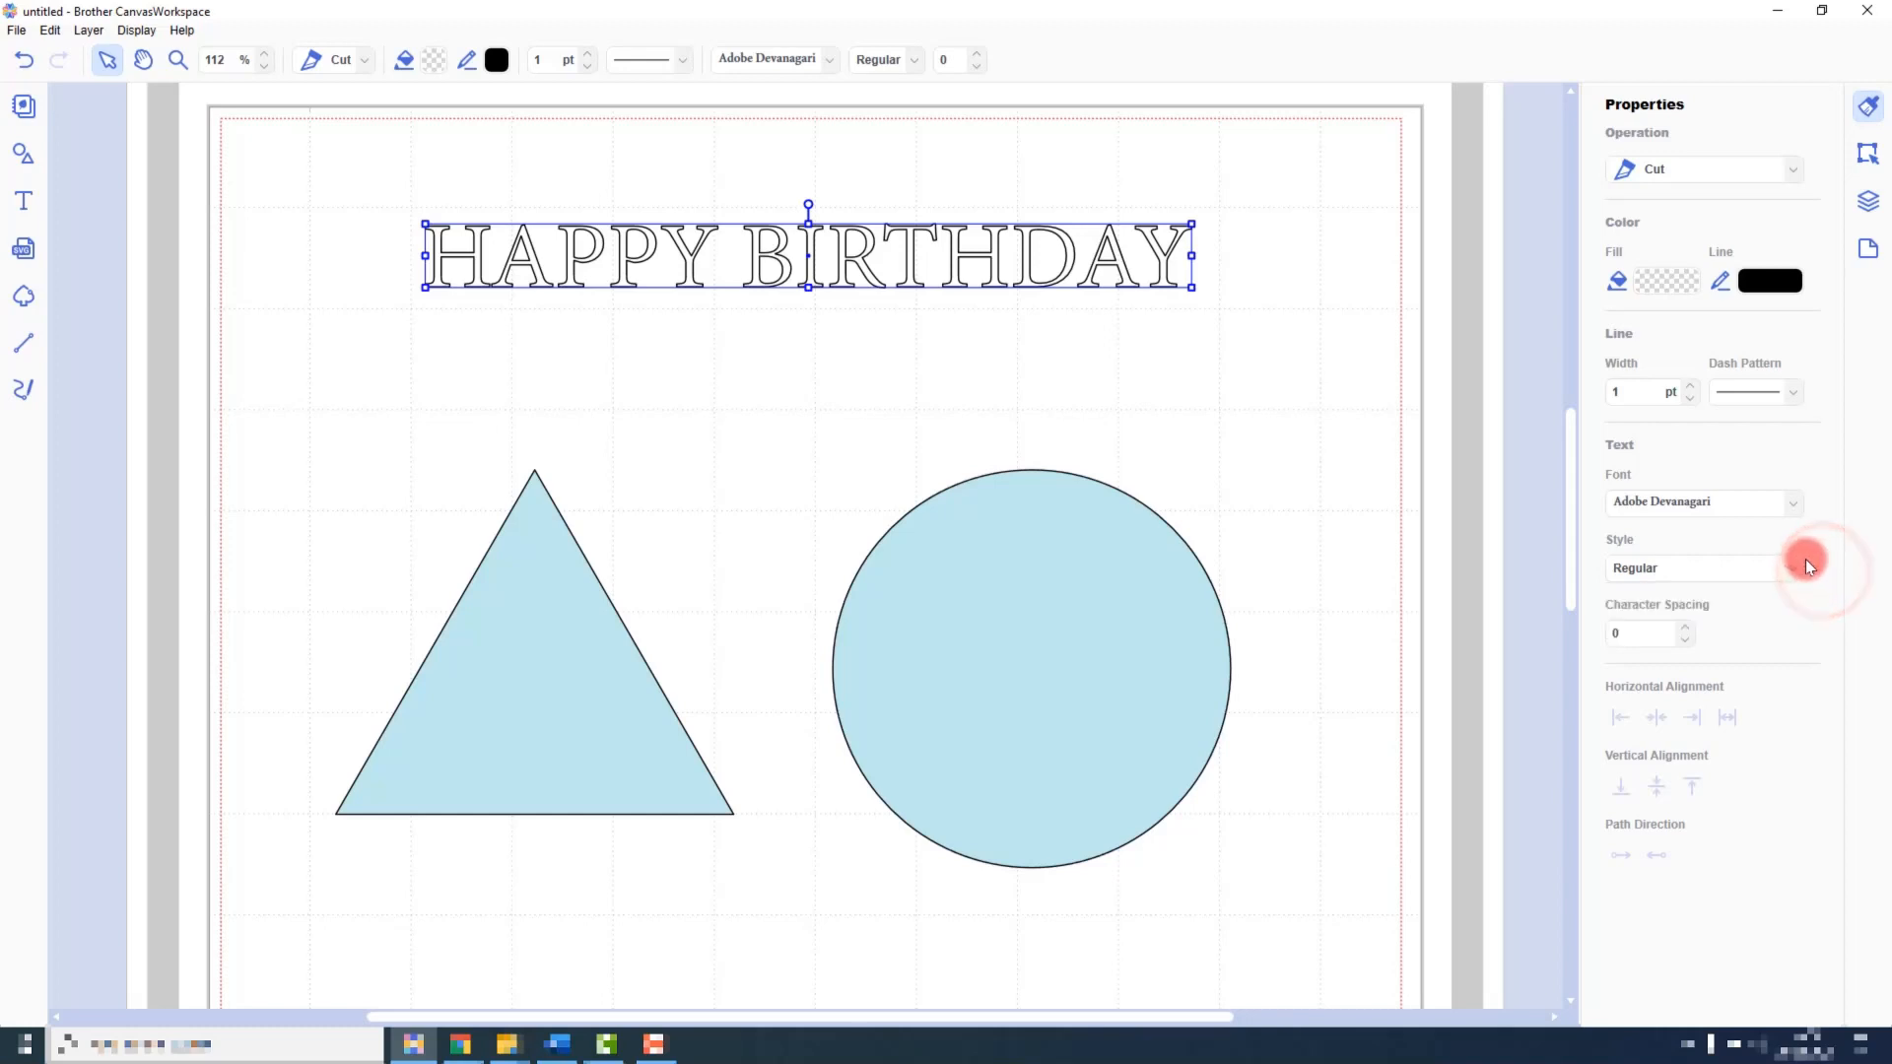
Reduce the text's character spacing by two steps and restore it to 0
click(1691, 641)
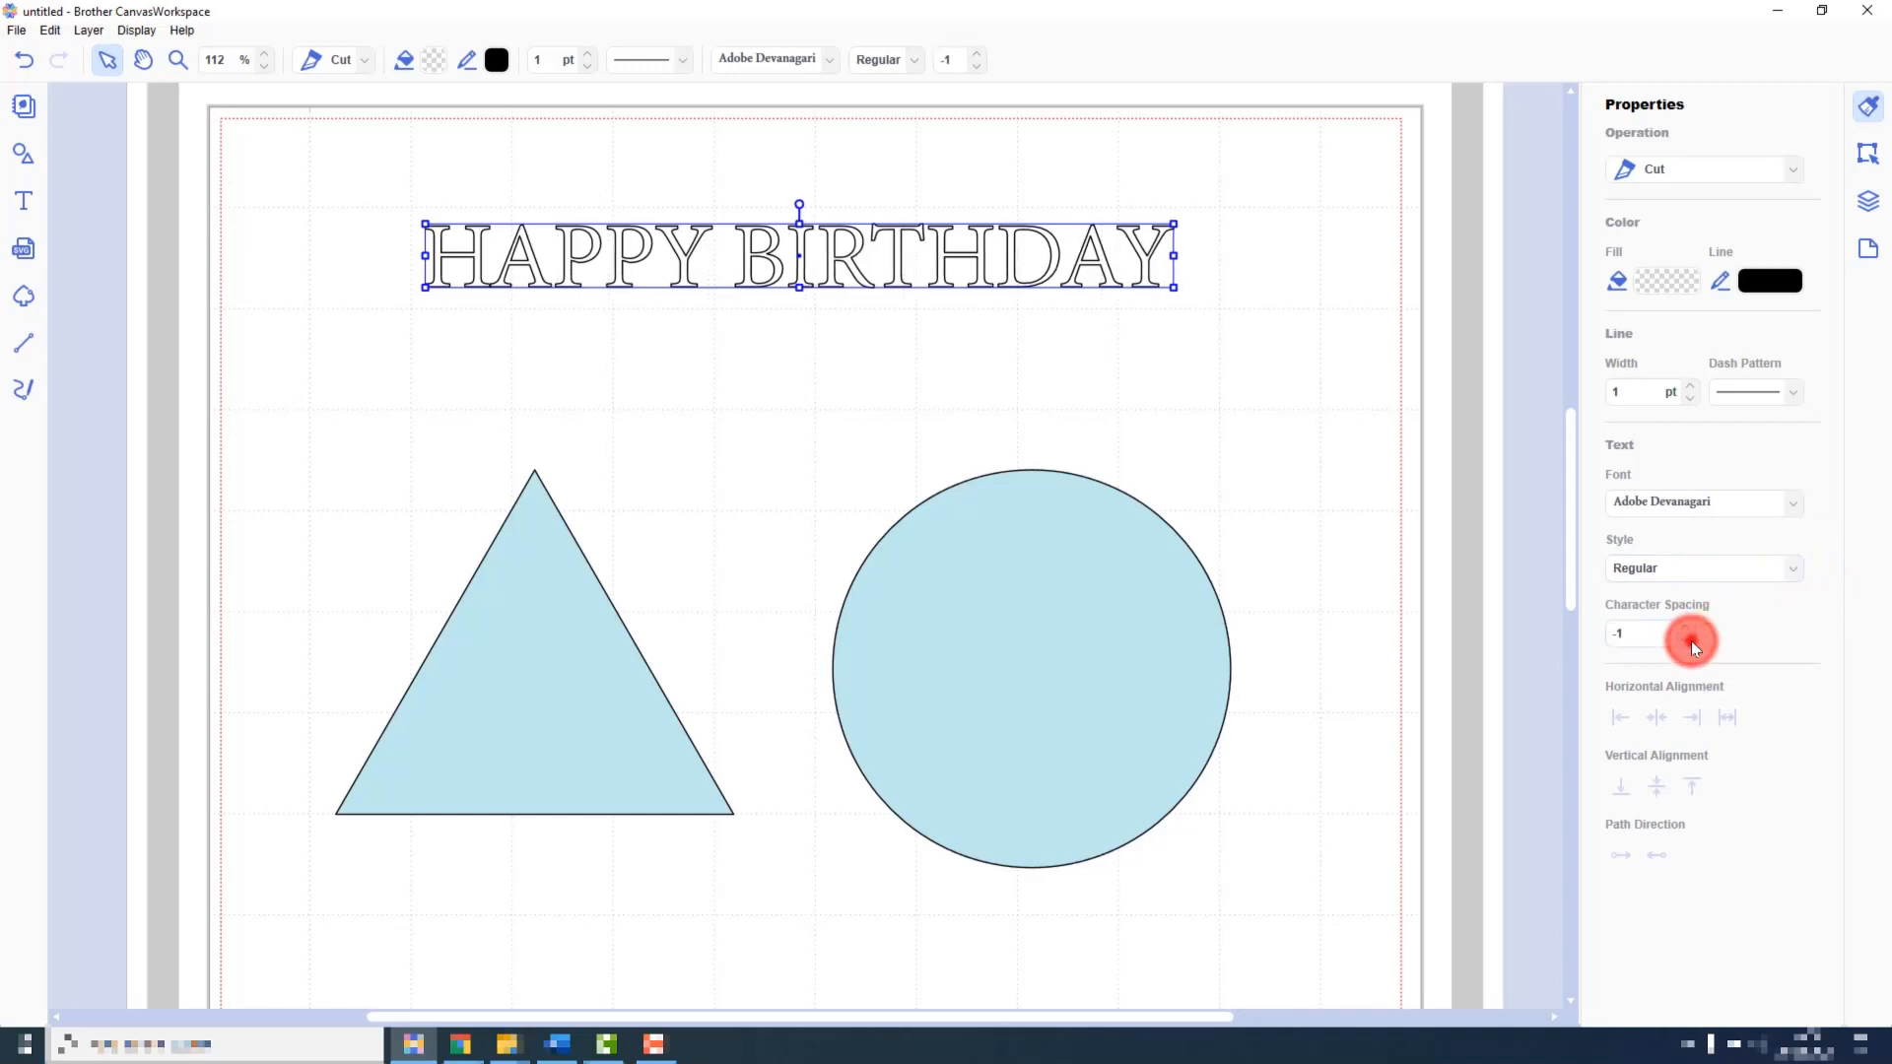
click(1691, 641)
click(1689, 624)
click(1689, 624)
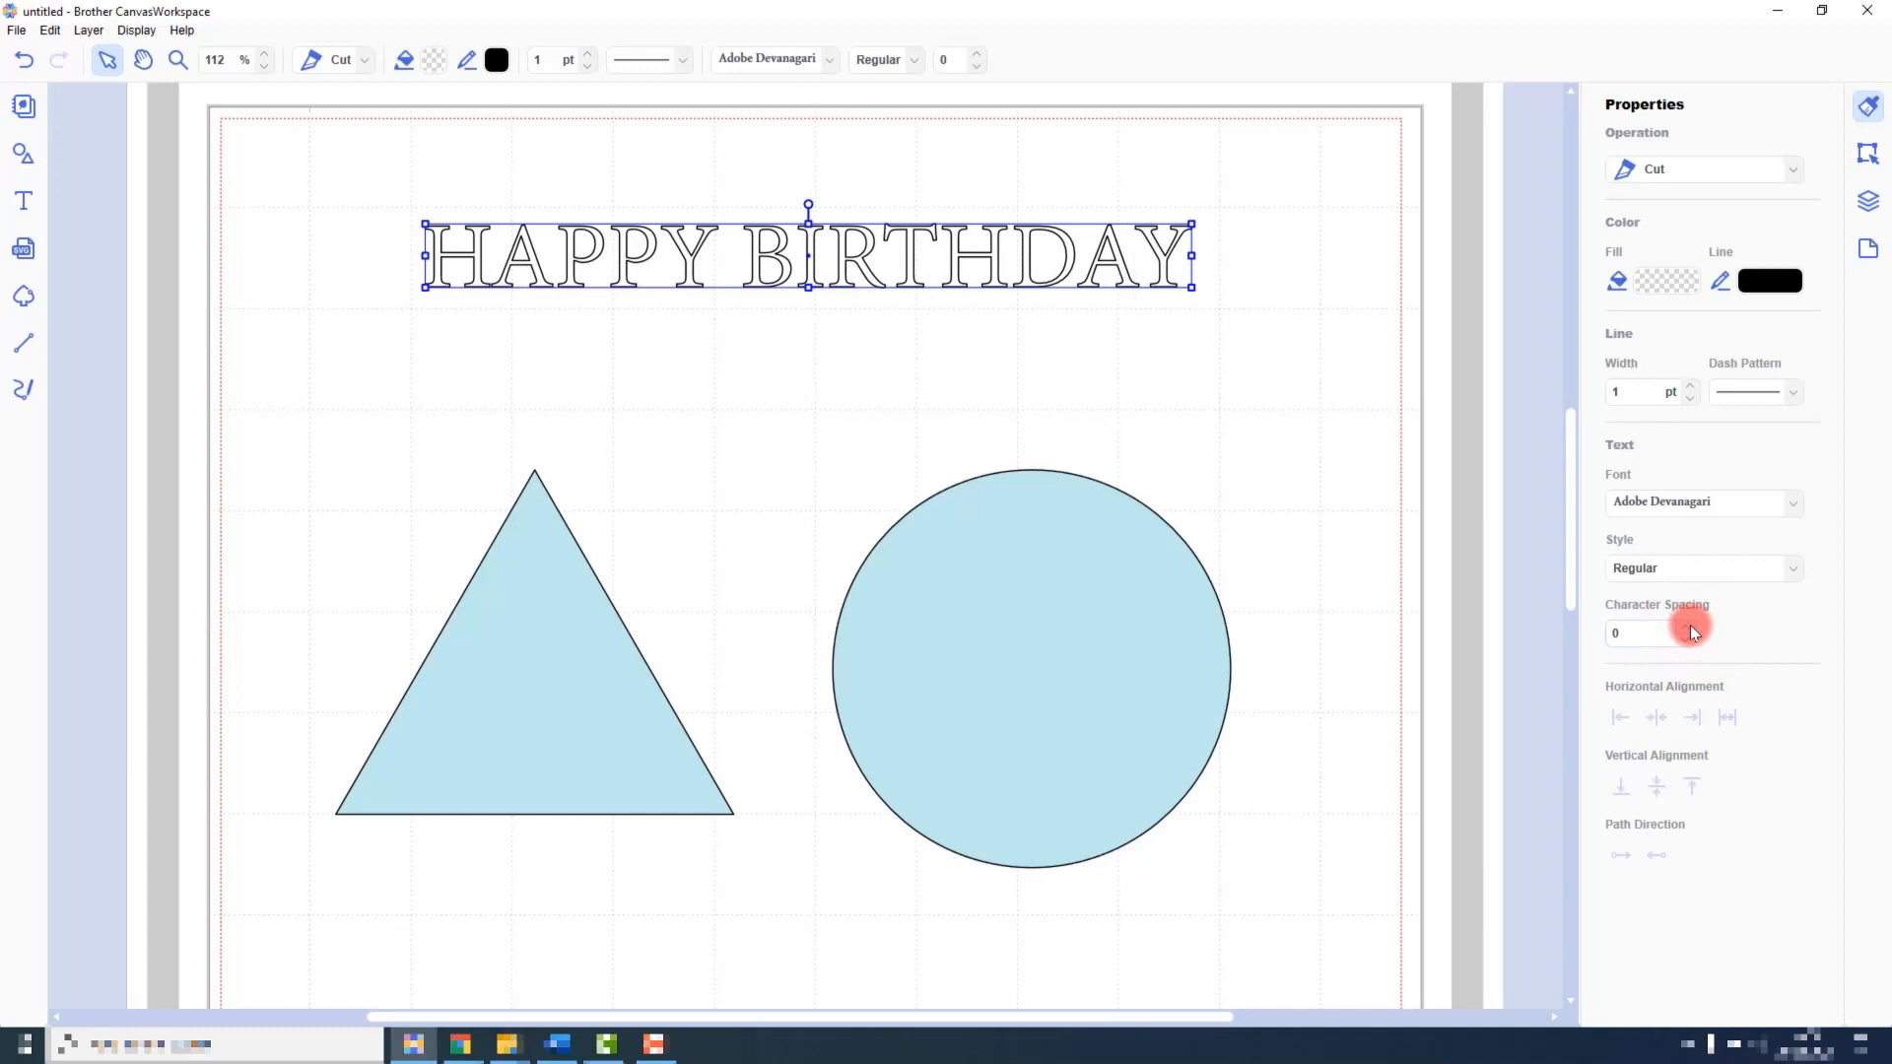
Convert the HAPPY BIRTHDAY text to shapes and inspect the editable path points of its letters
click(1867, 154)
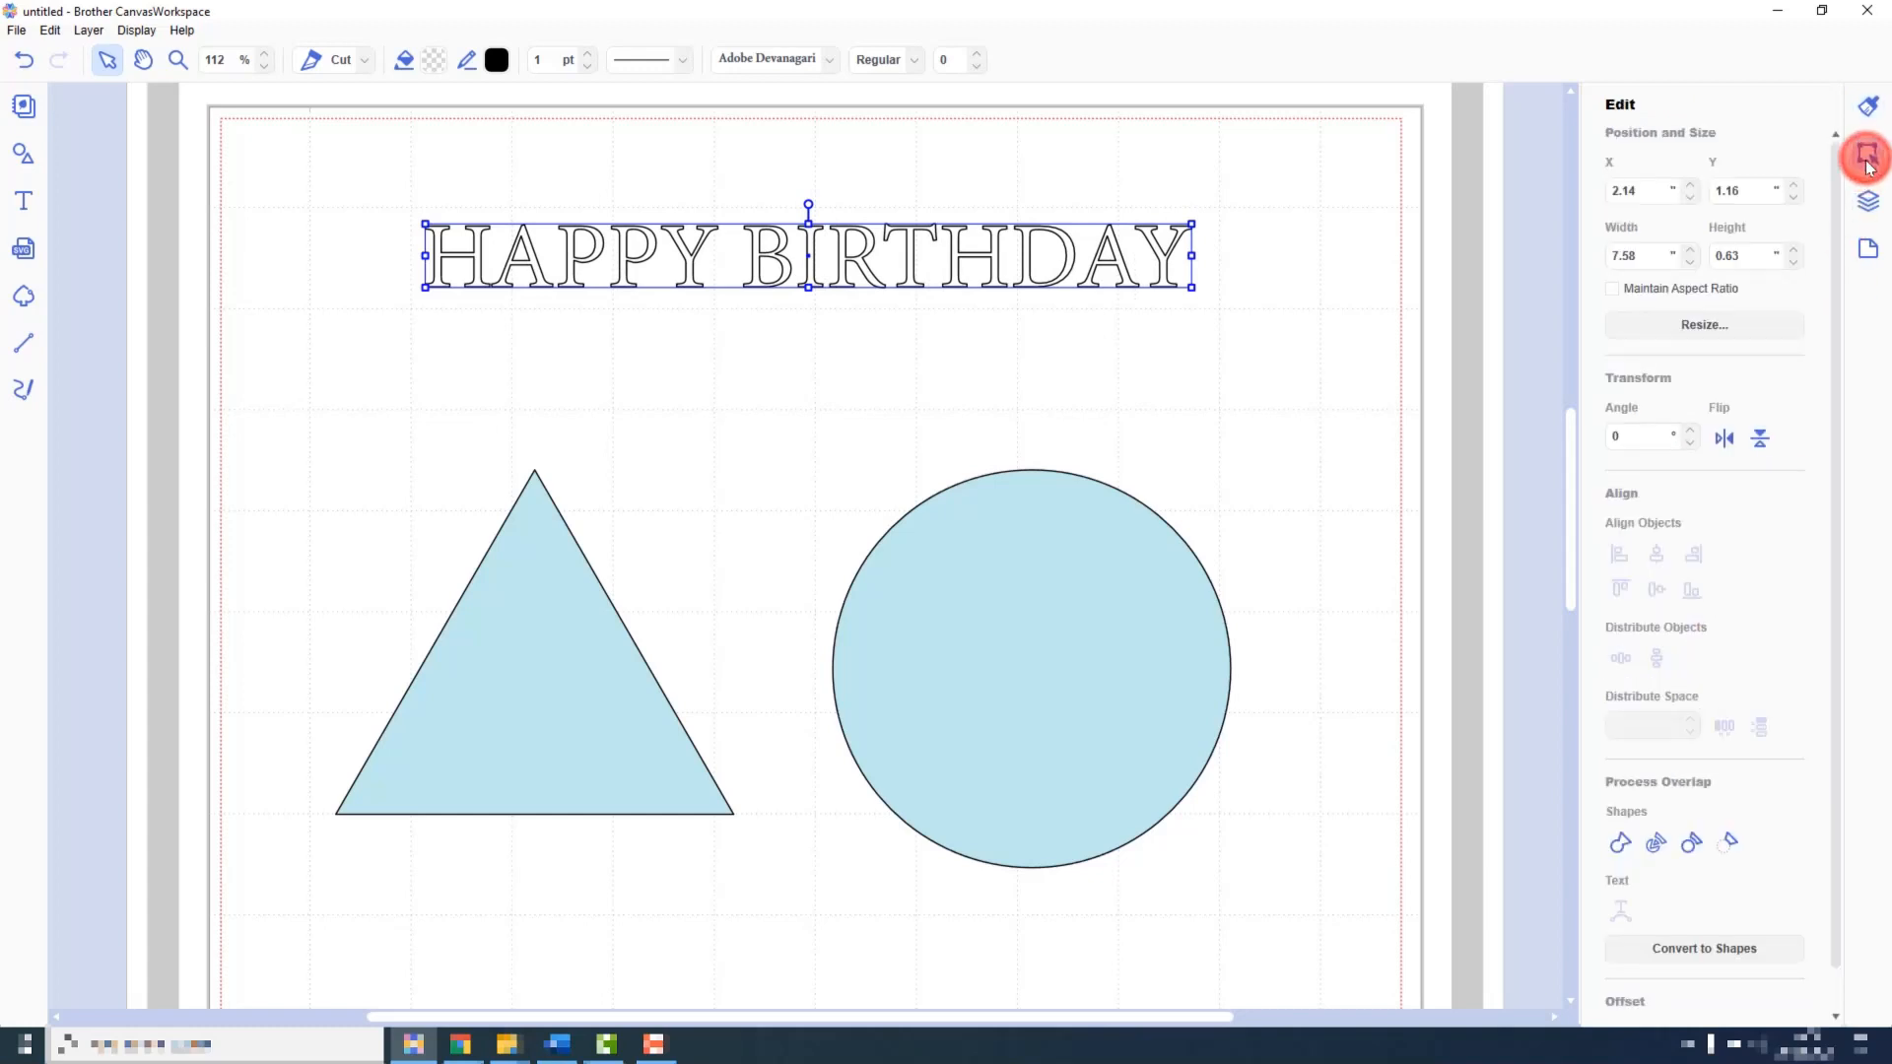
drag(1837, 293, 1837, 402)
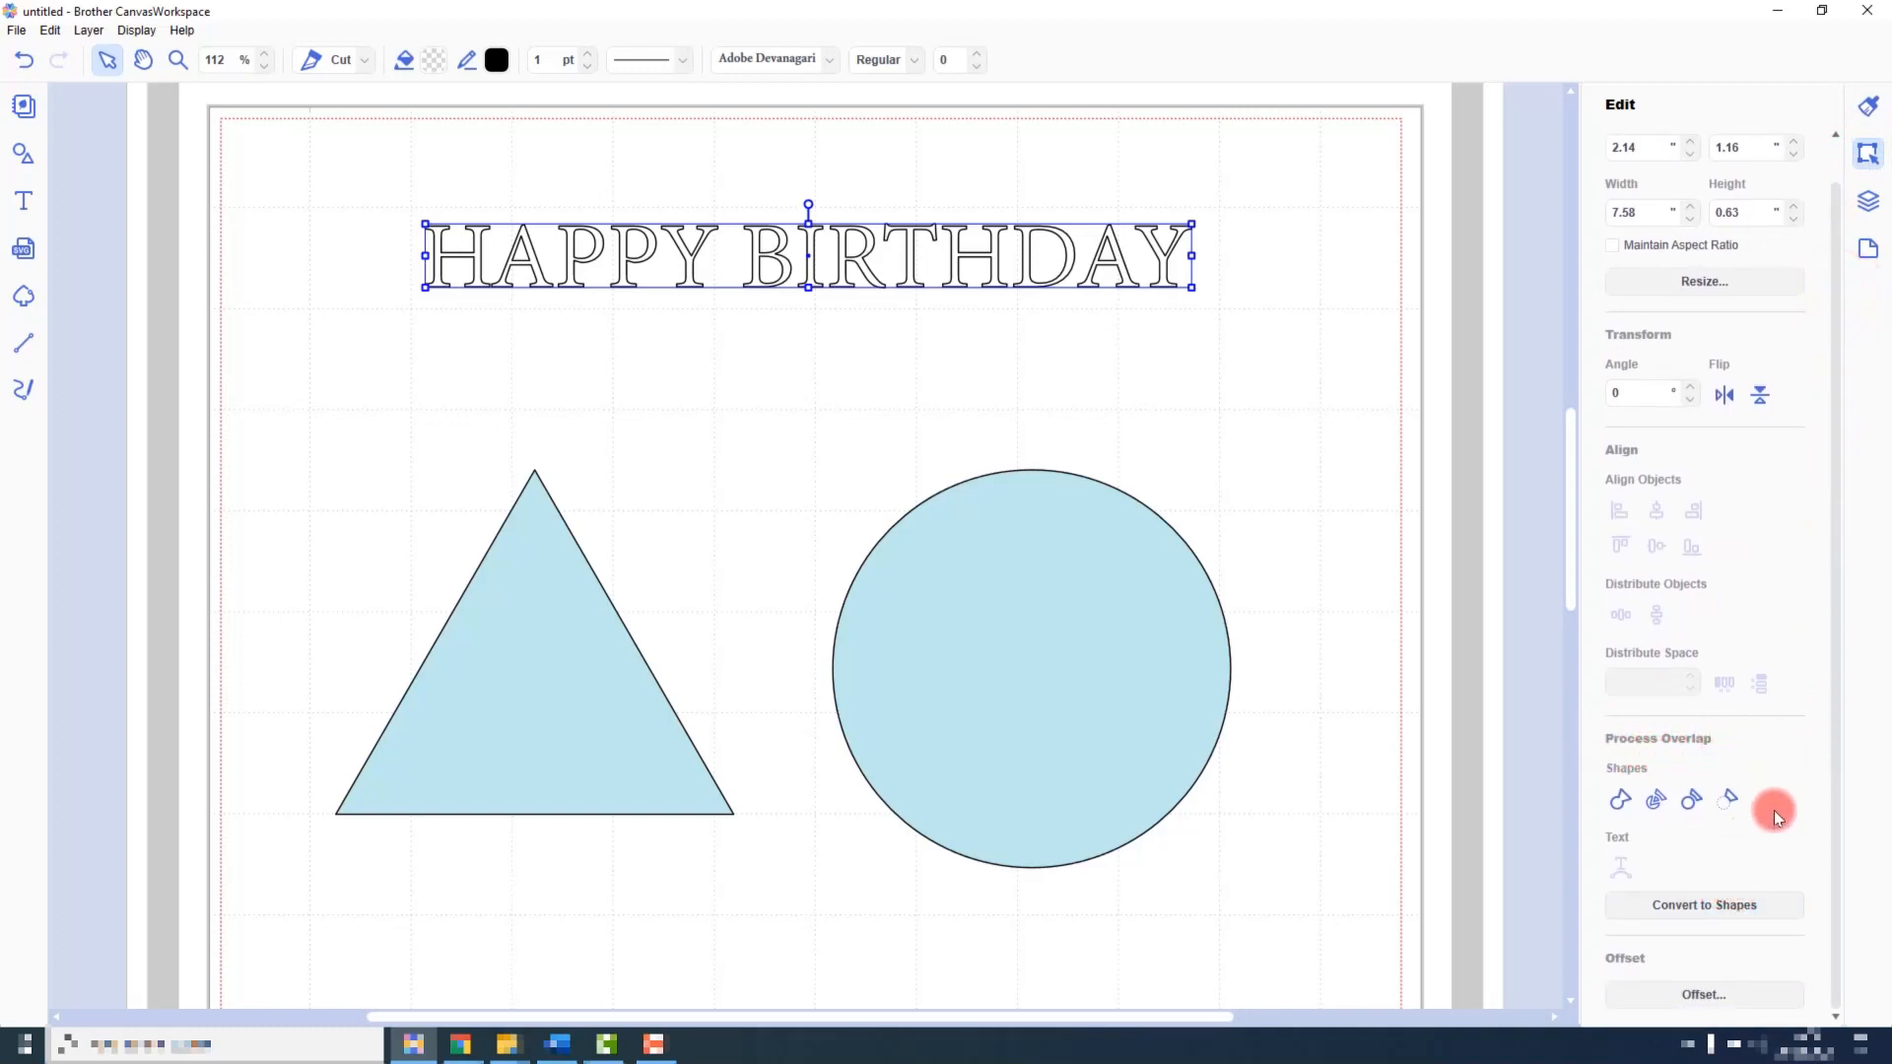
click(1675, 907)
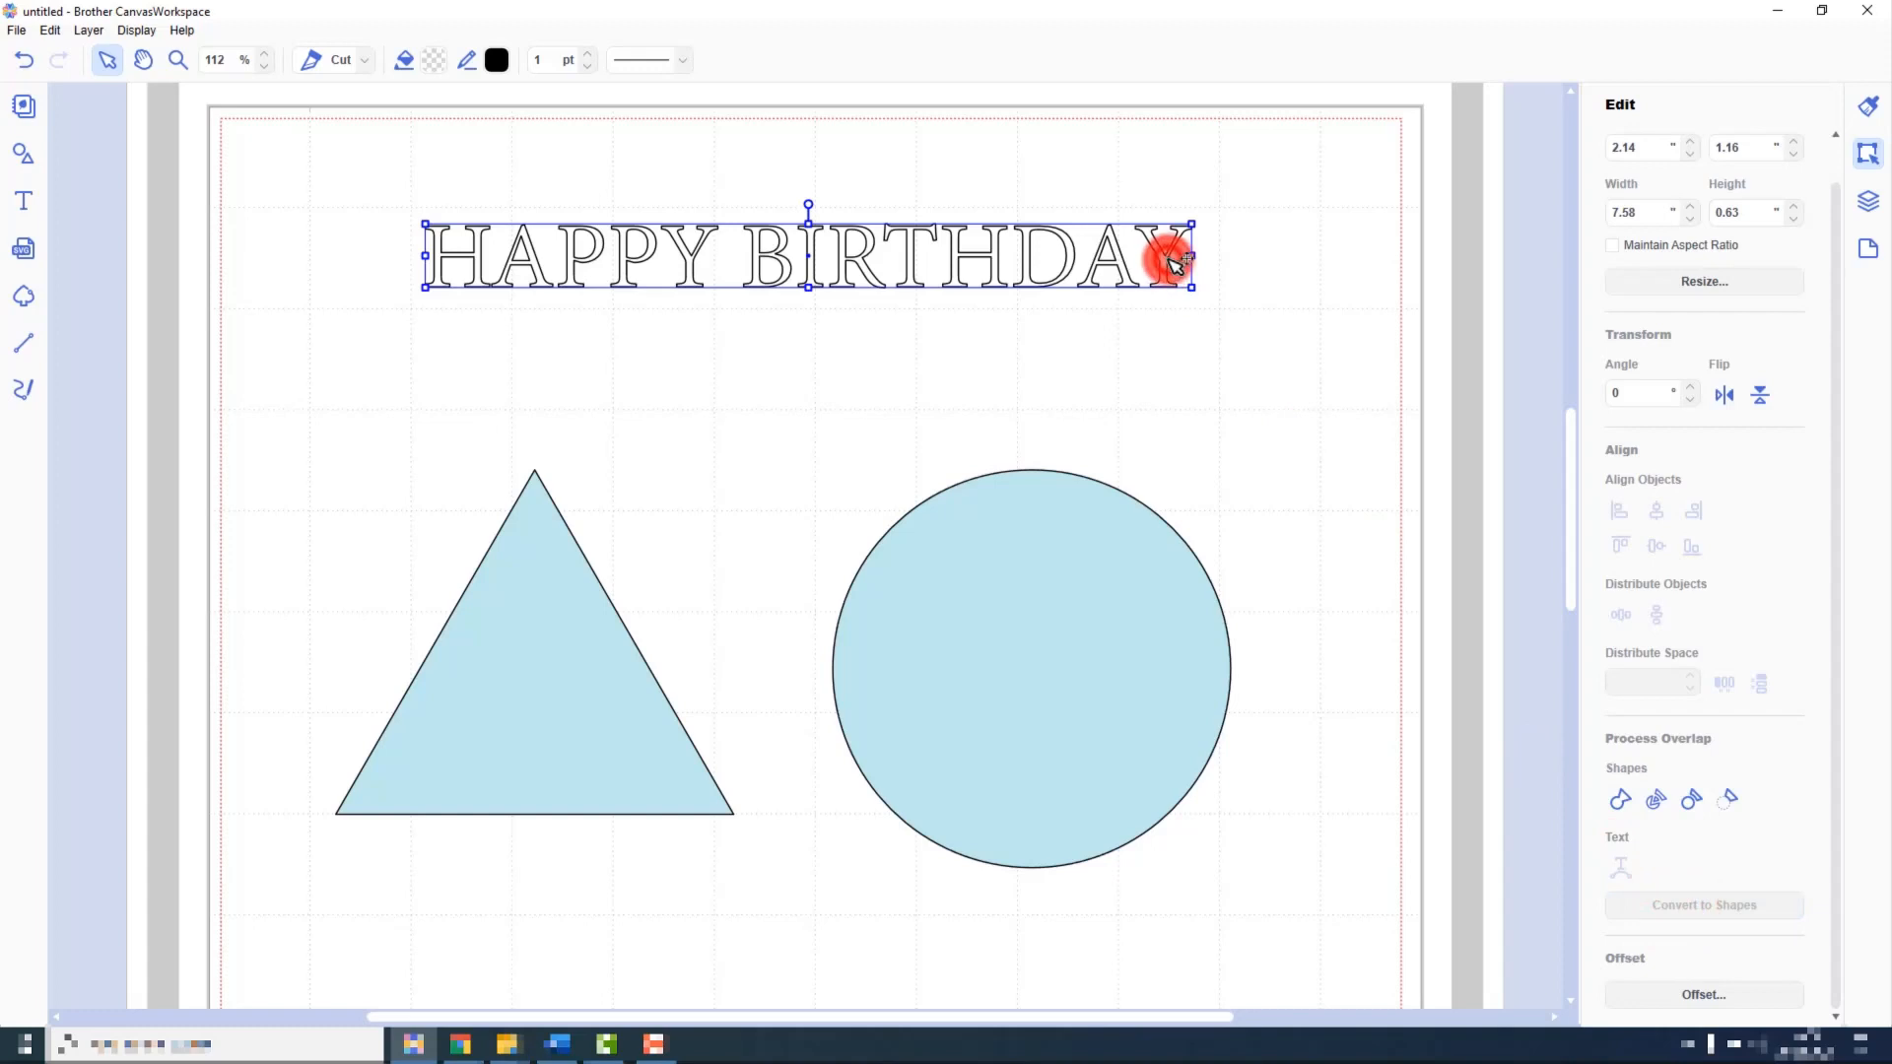
double_click(1176, 265)
click(1169, 259)
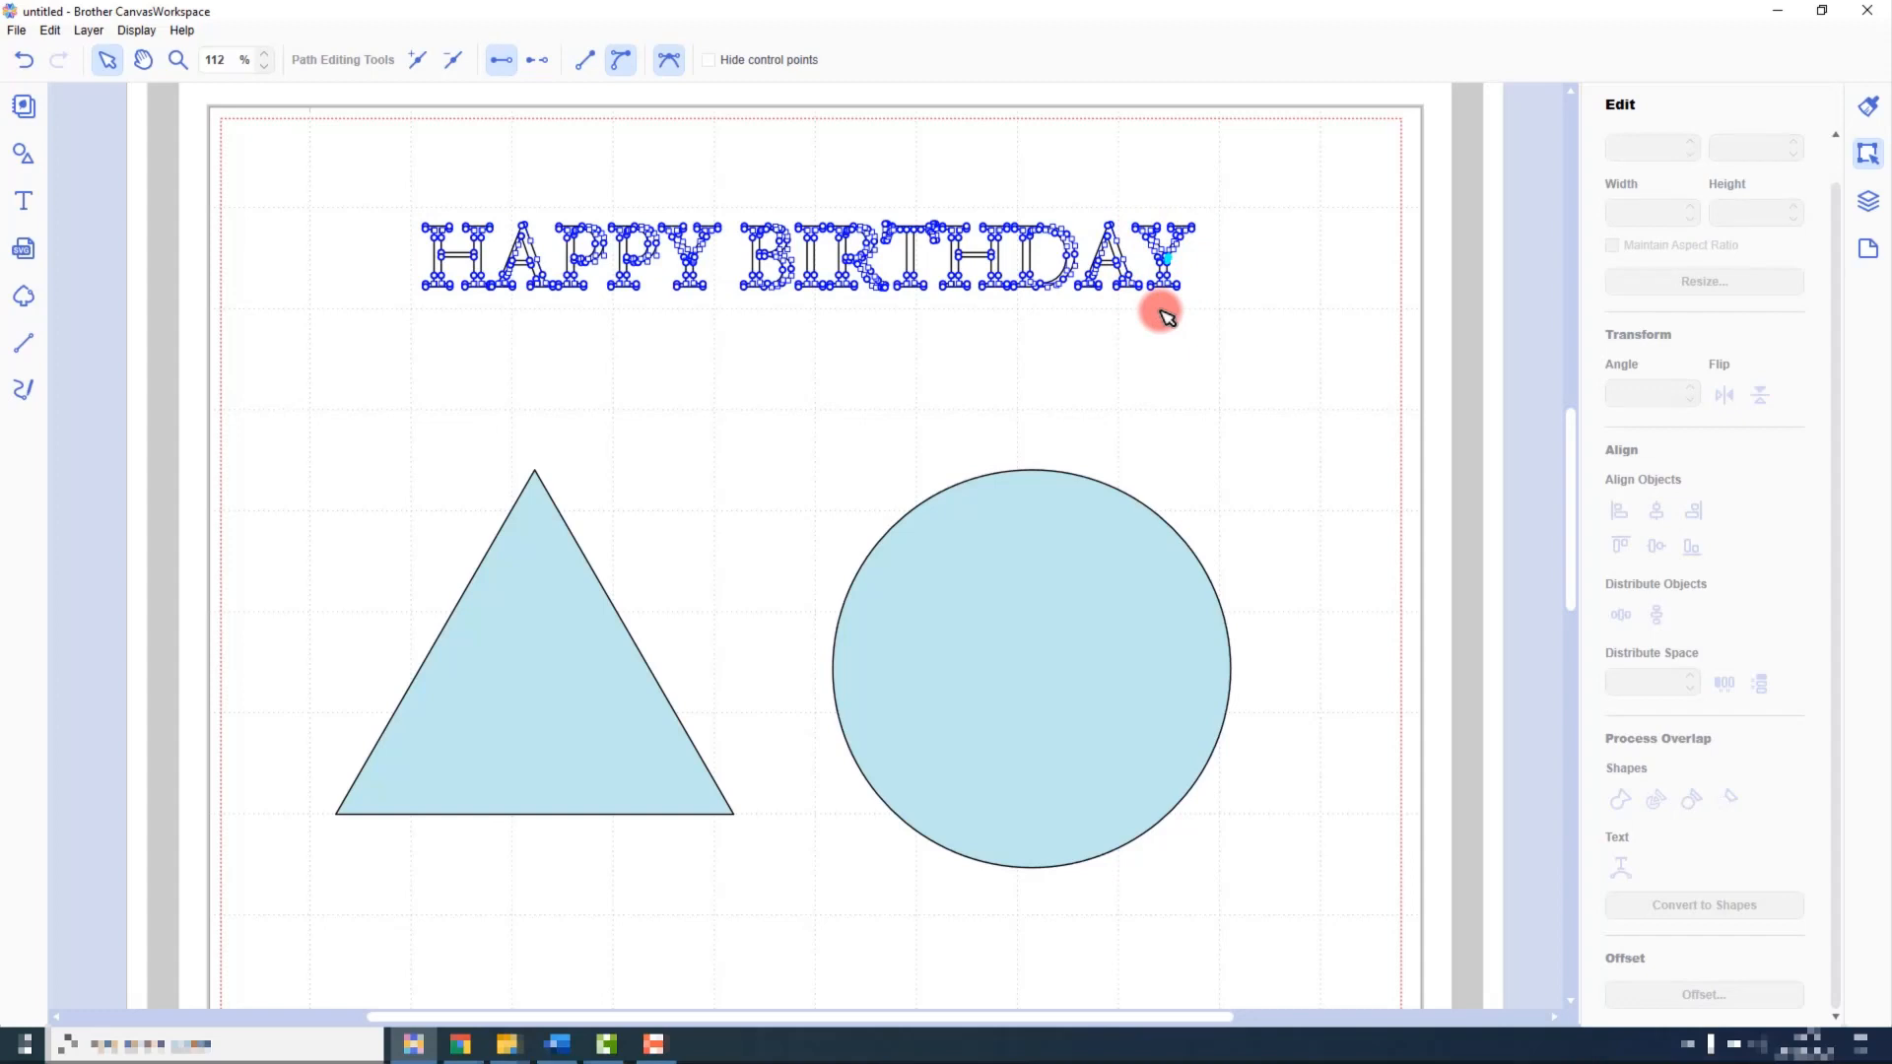
click(1237, 285)
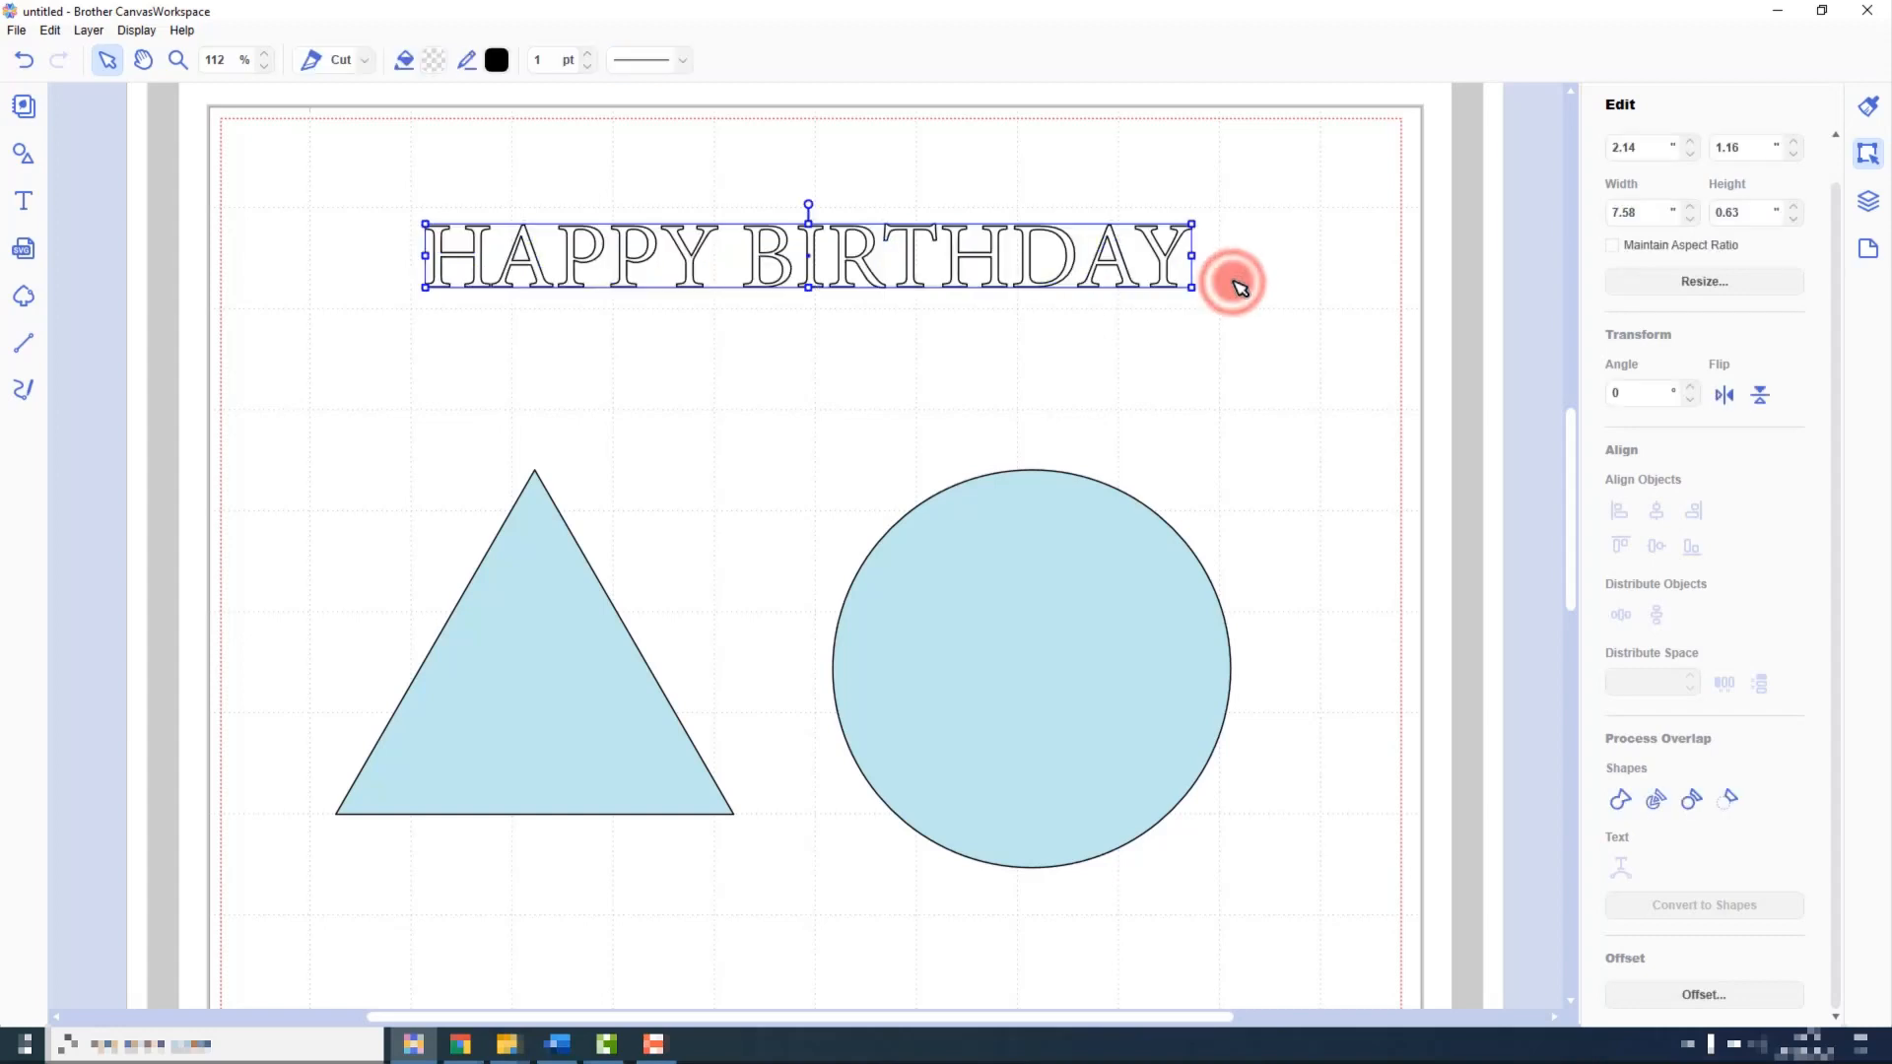
Undo the conversion to shapes and check that the text can be edited
click(23, 60)
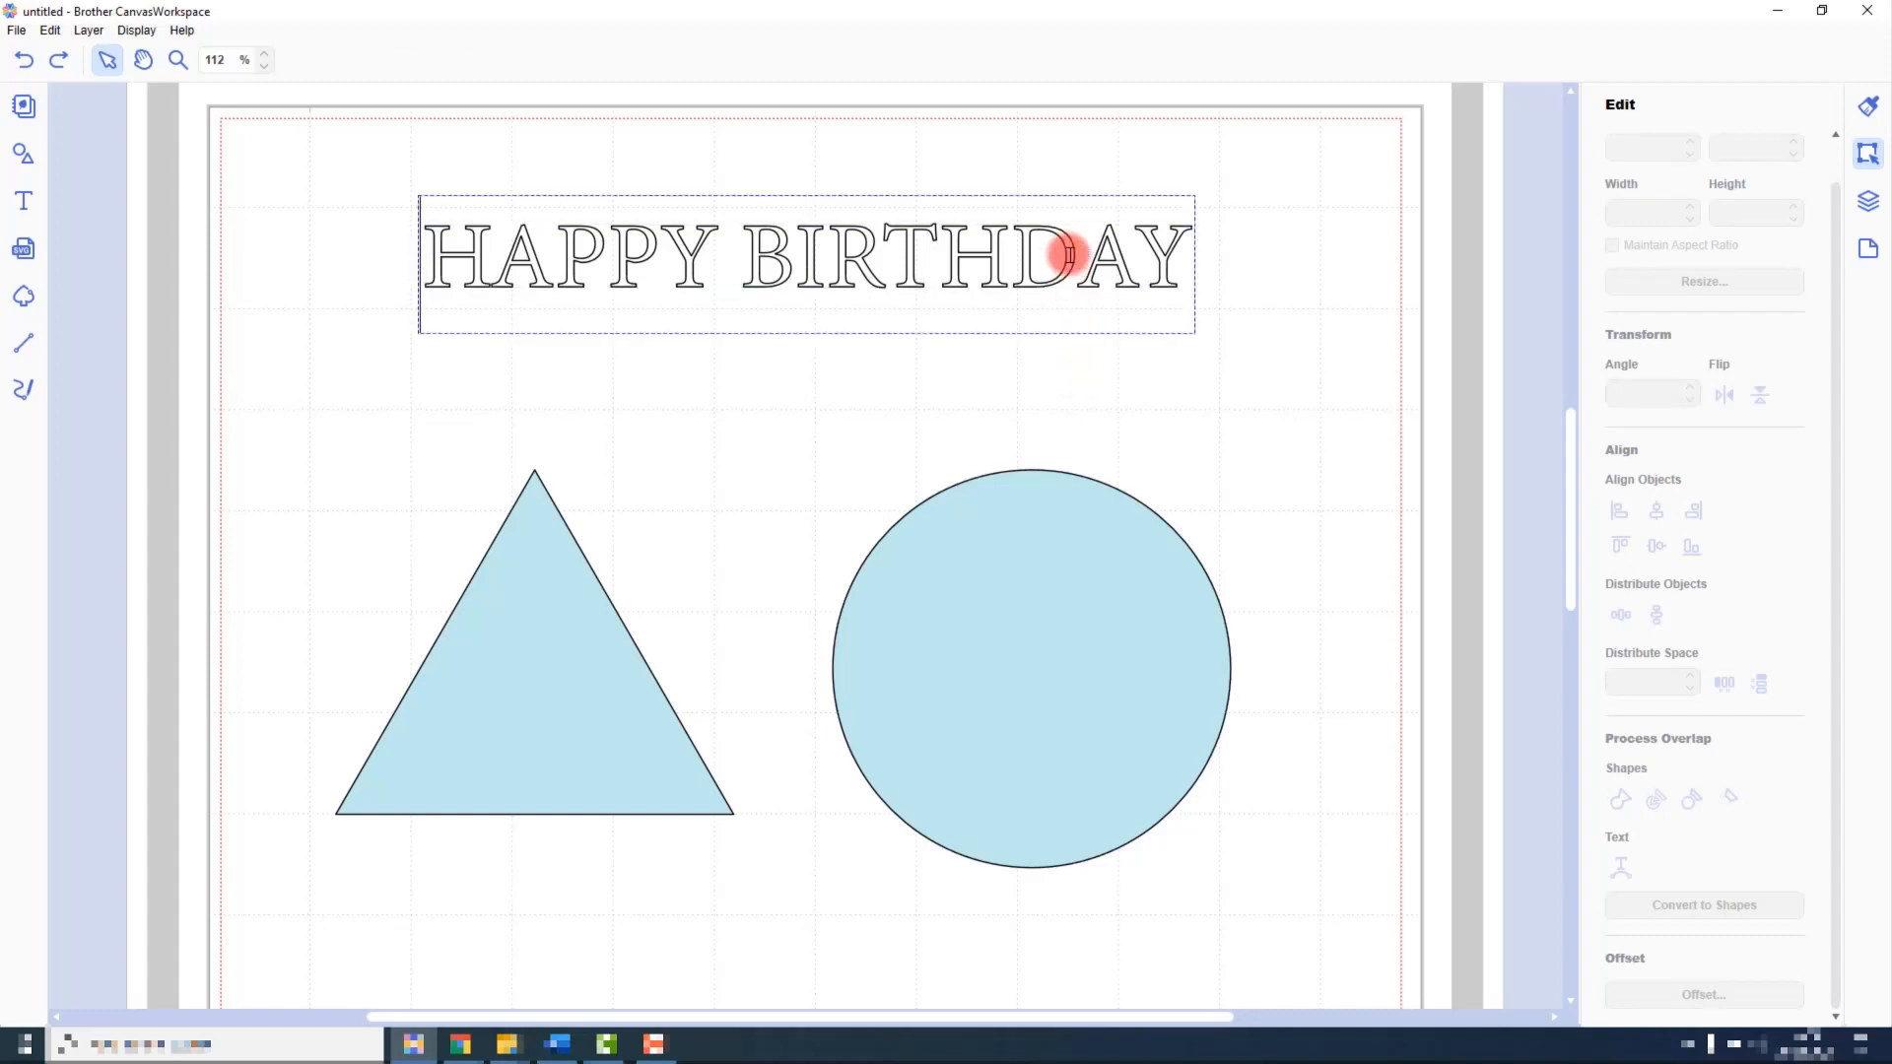
click(1224, 285)
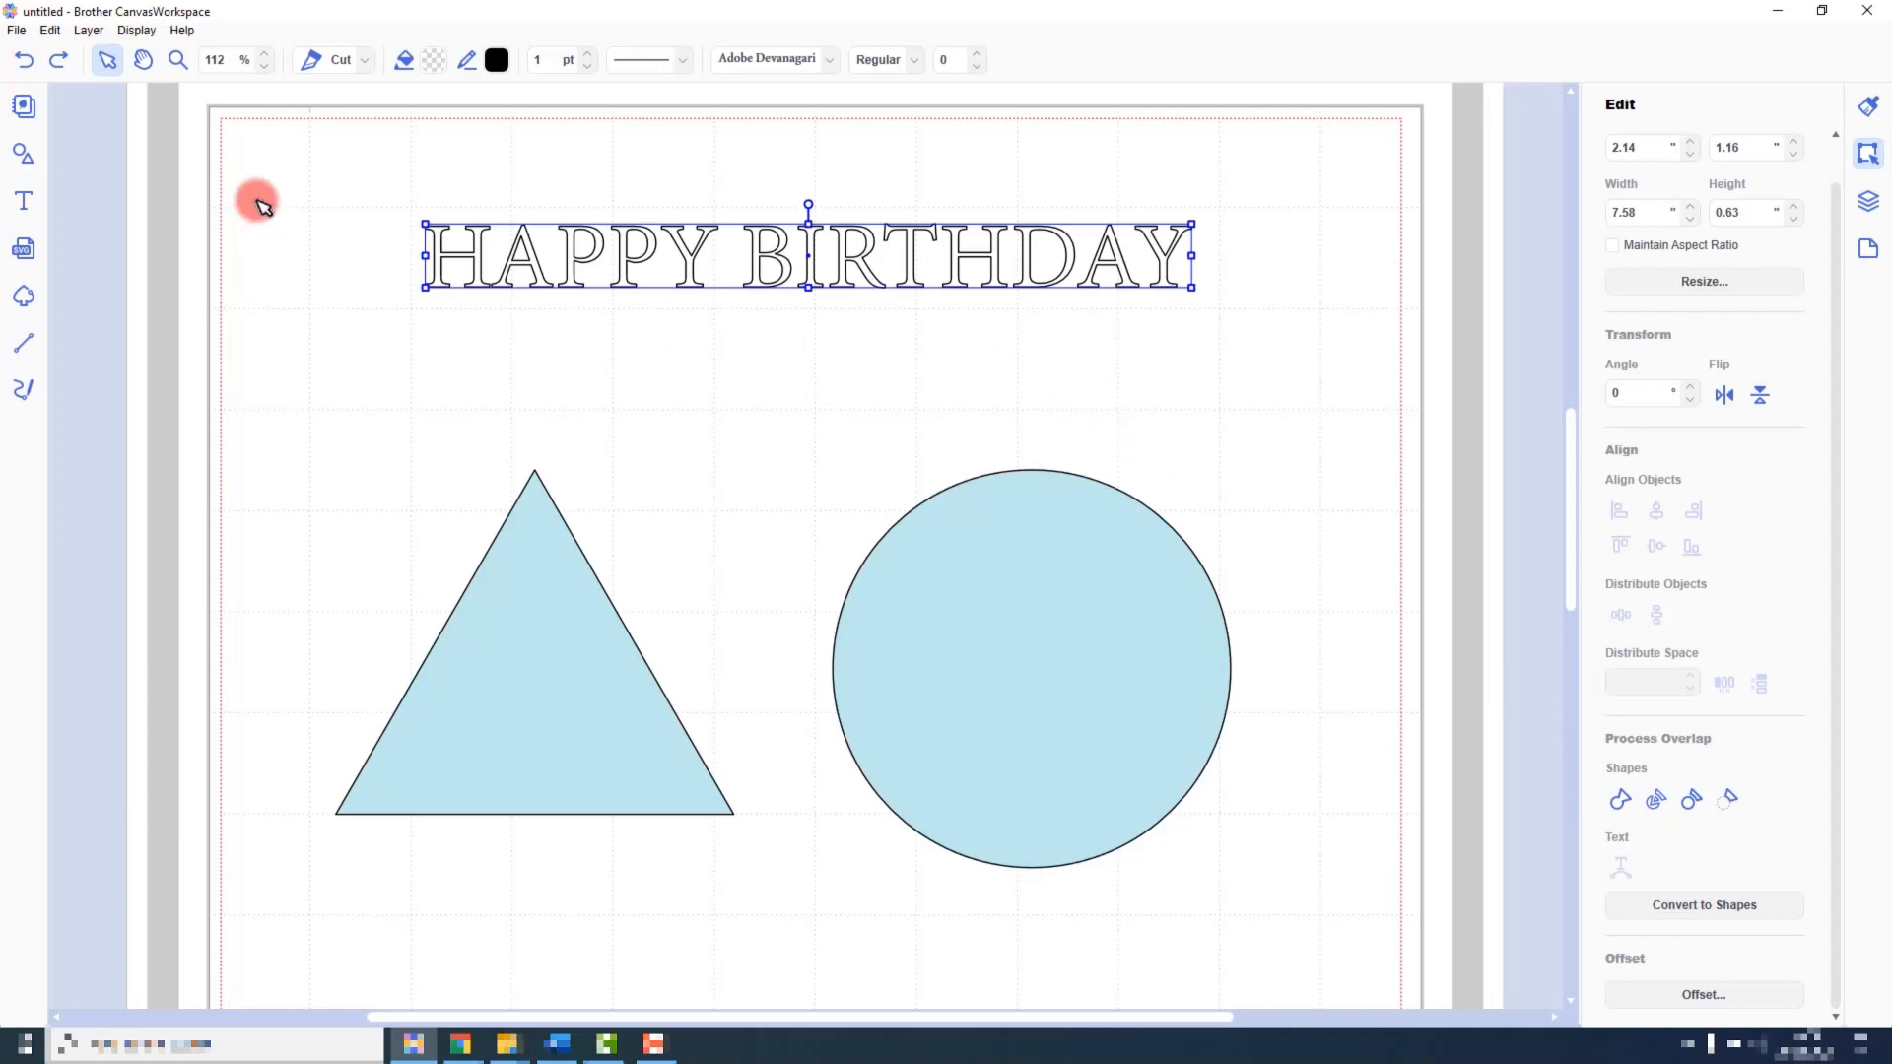
Fit the HAPPY BIRTHDAY text to the triangle's path
drag(256, 200, 512, 581)
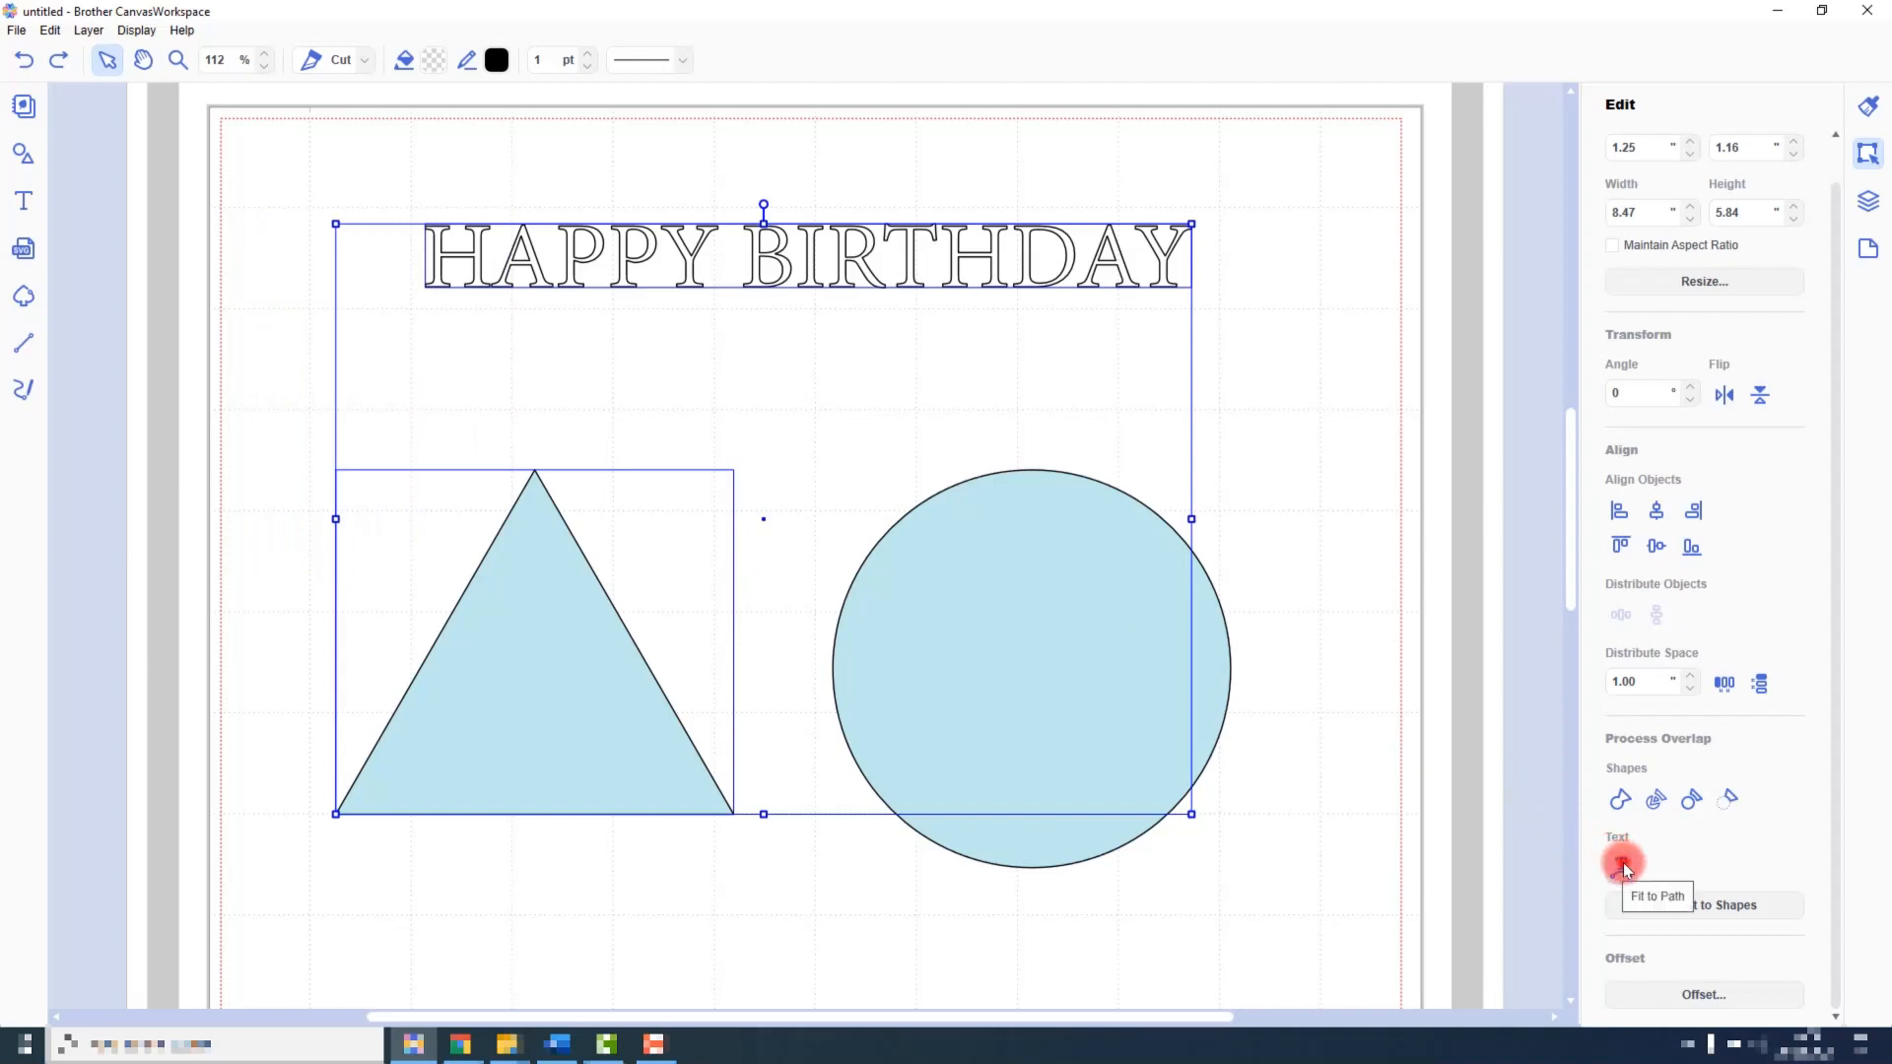
click(1623, 865)
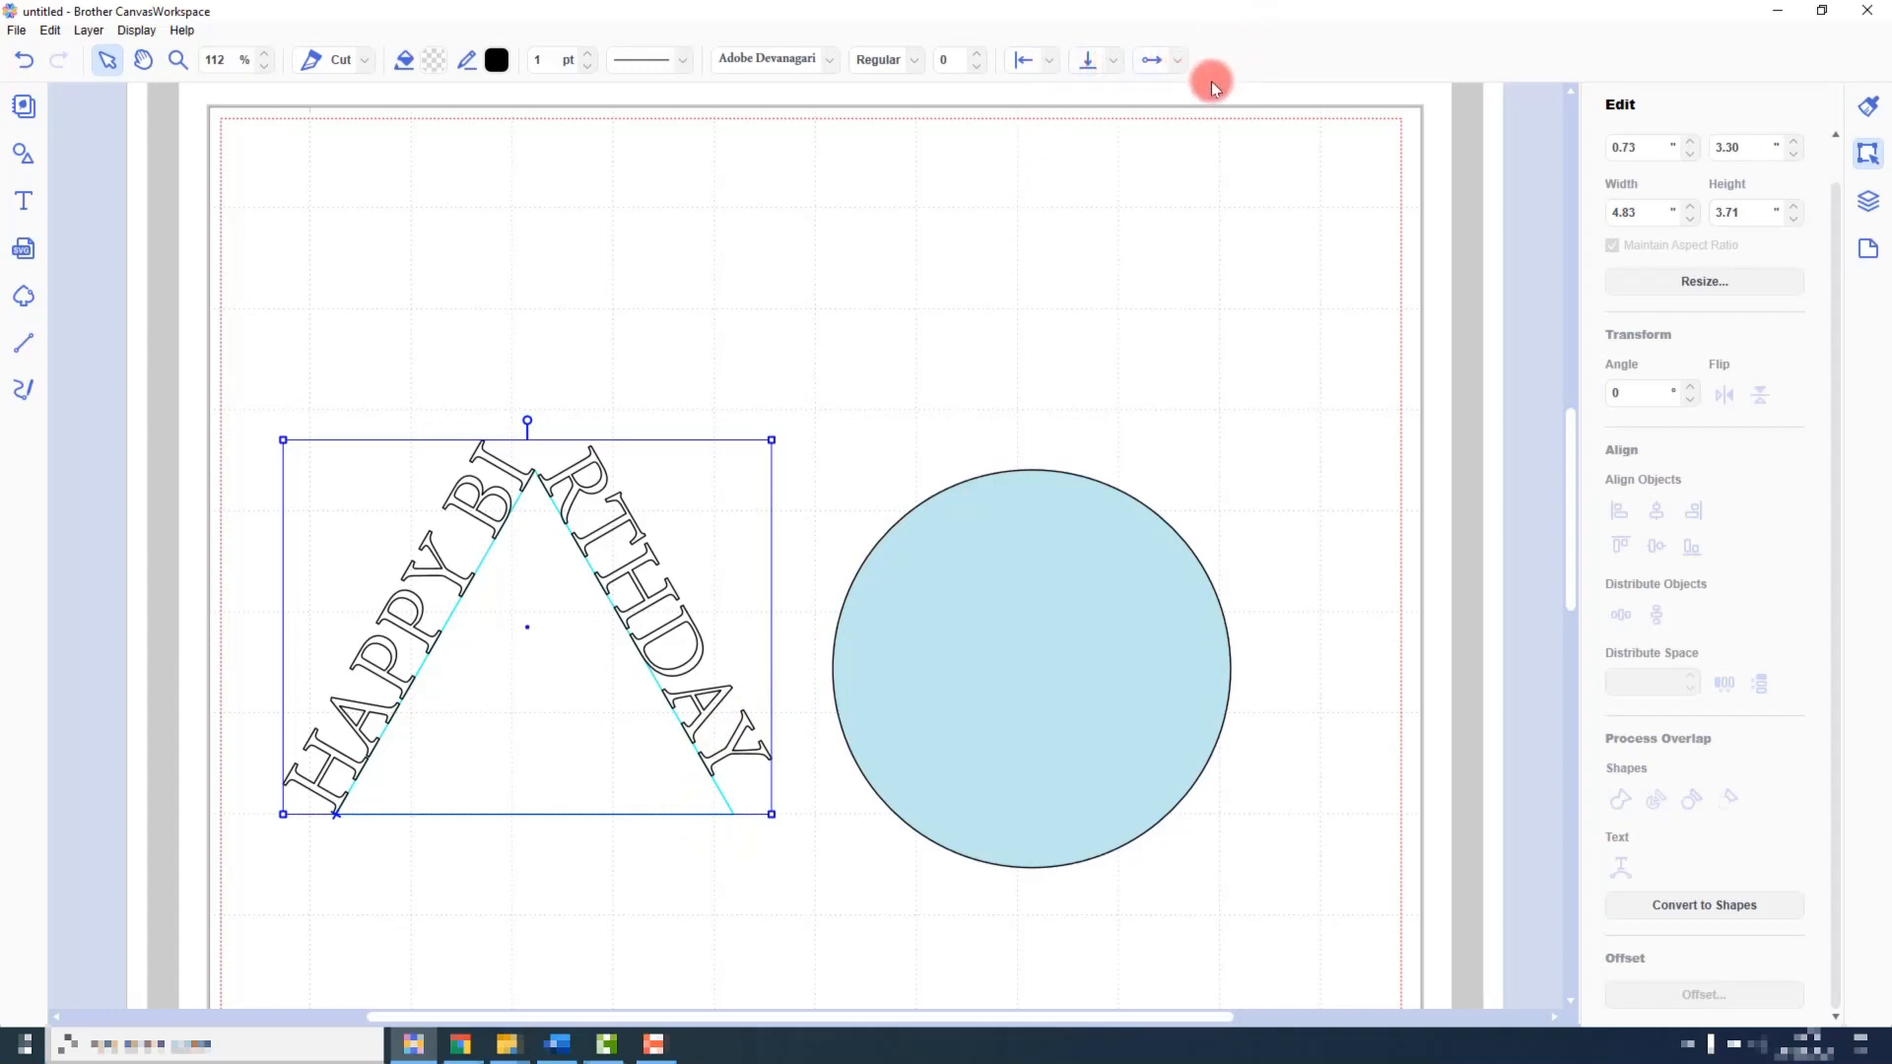
Examine the horizontal alignment, vertical alignment and path direction options for the text on the triangle
click(1053, 63)
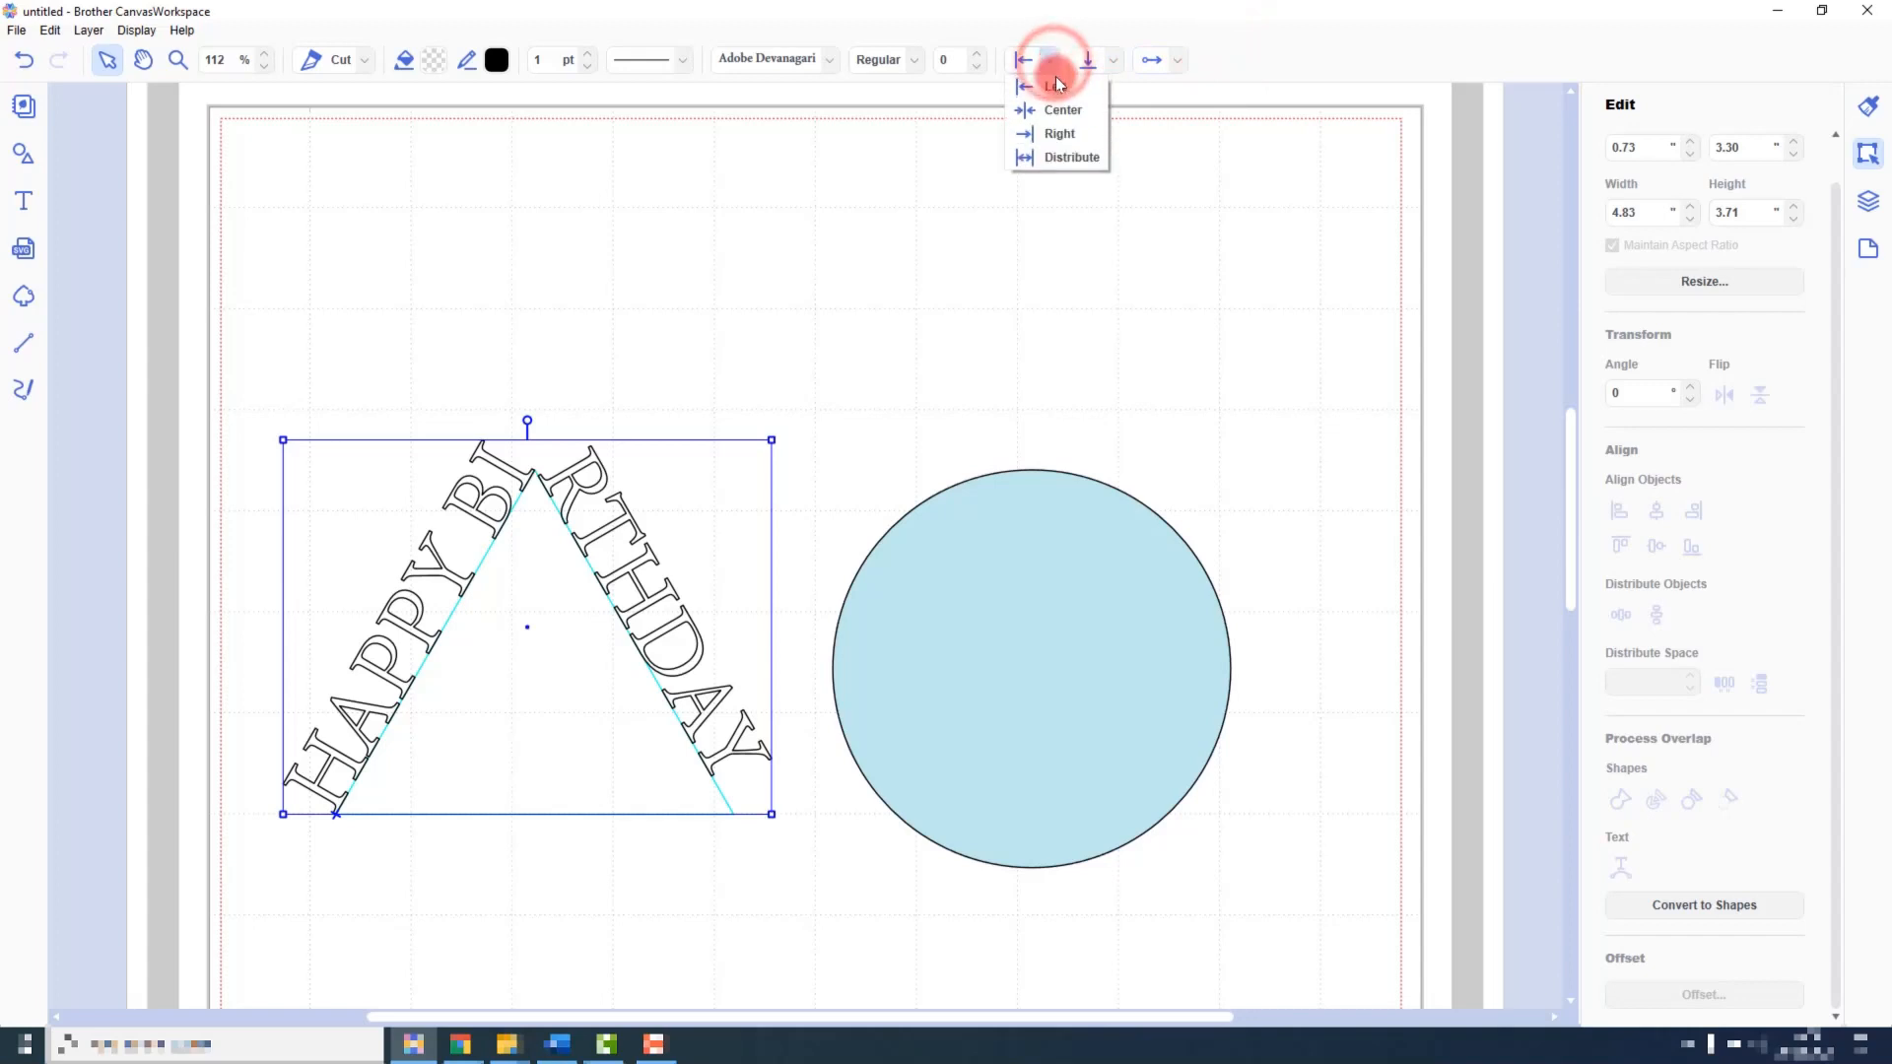
click(1064, 158)
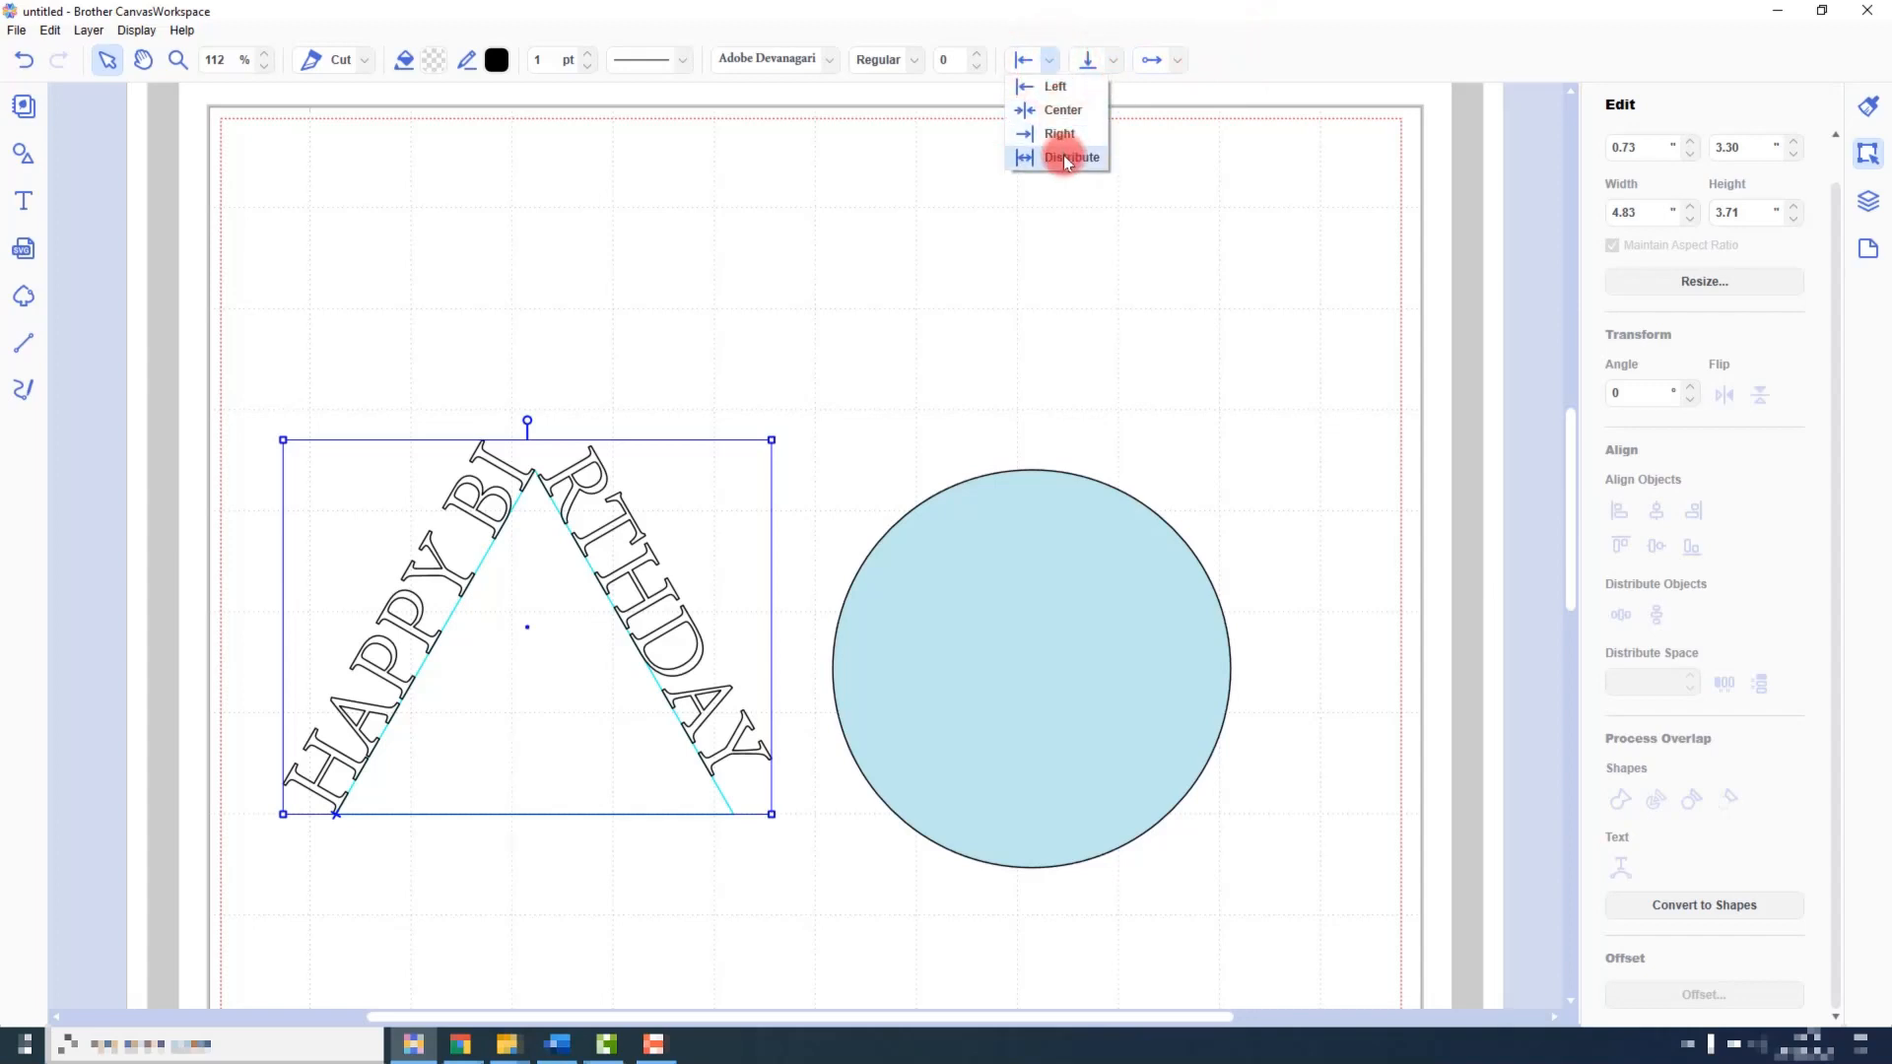
click(1113, 63)
click(1114, 65)
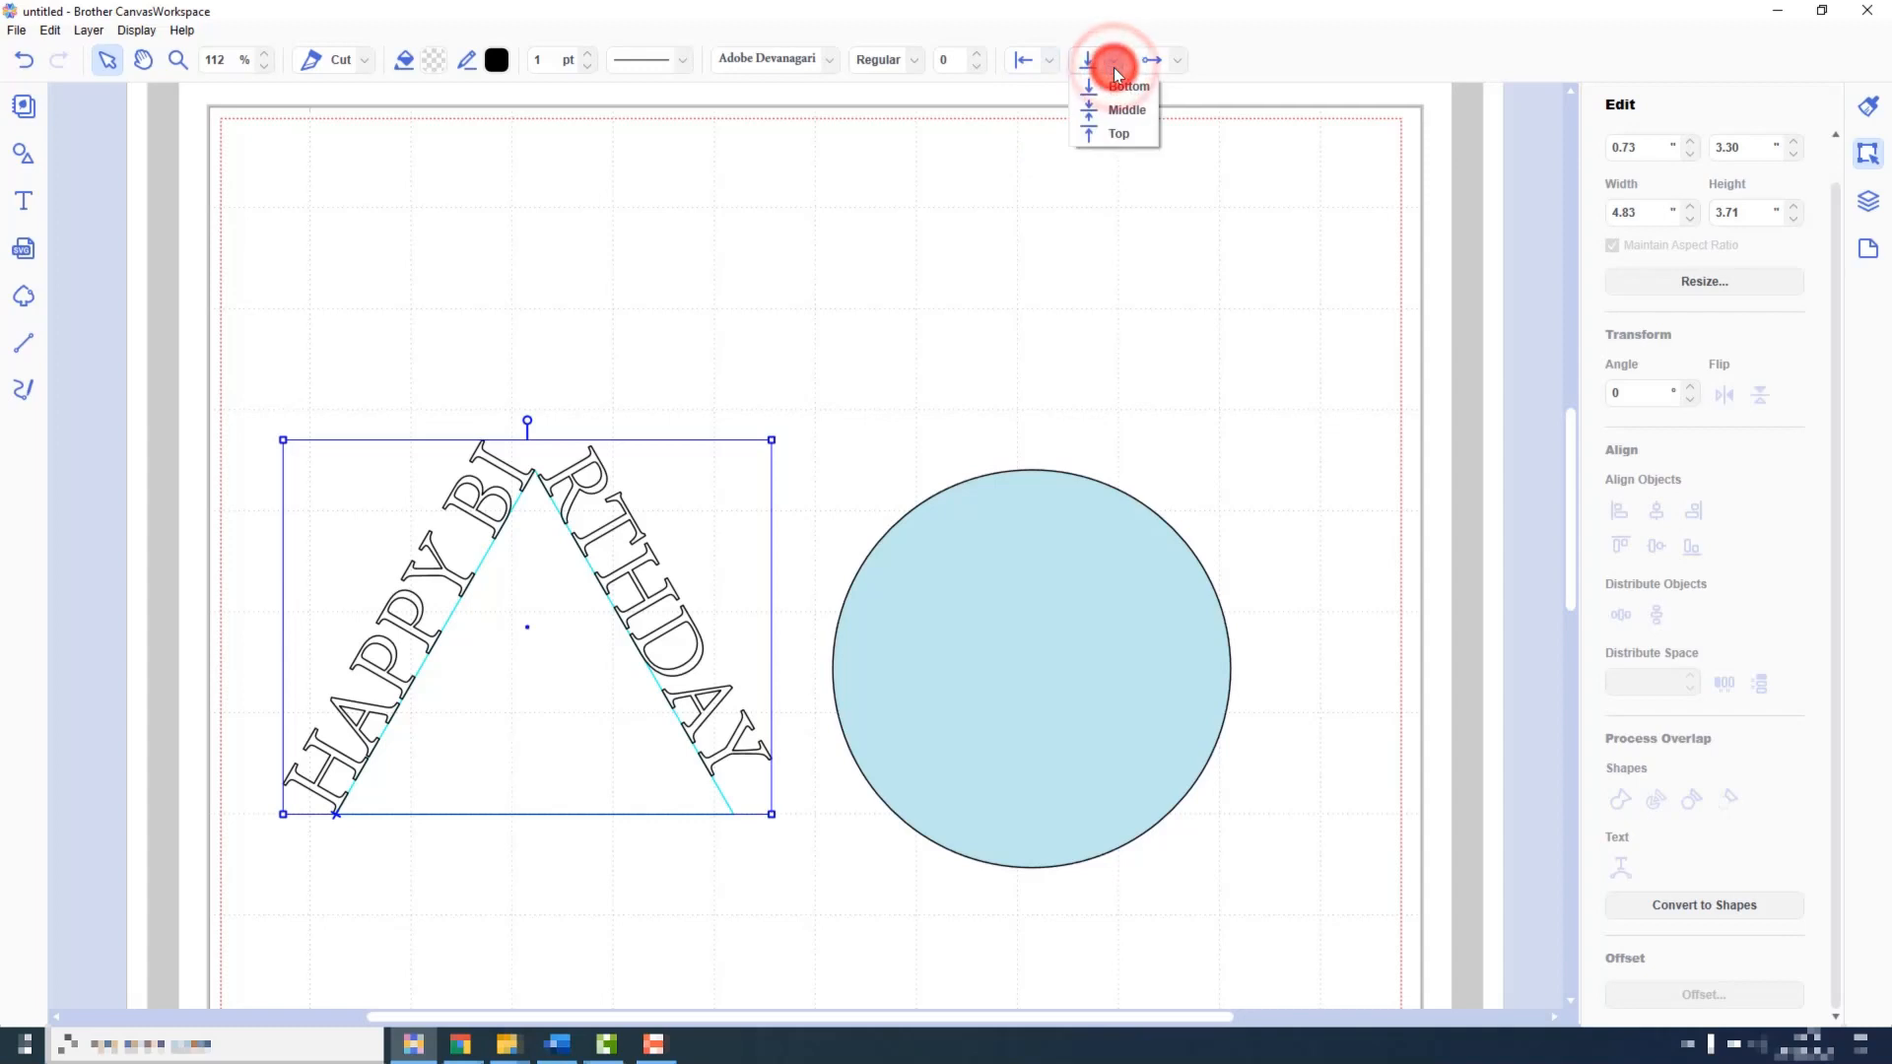
click(1184, 63)
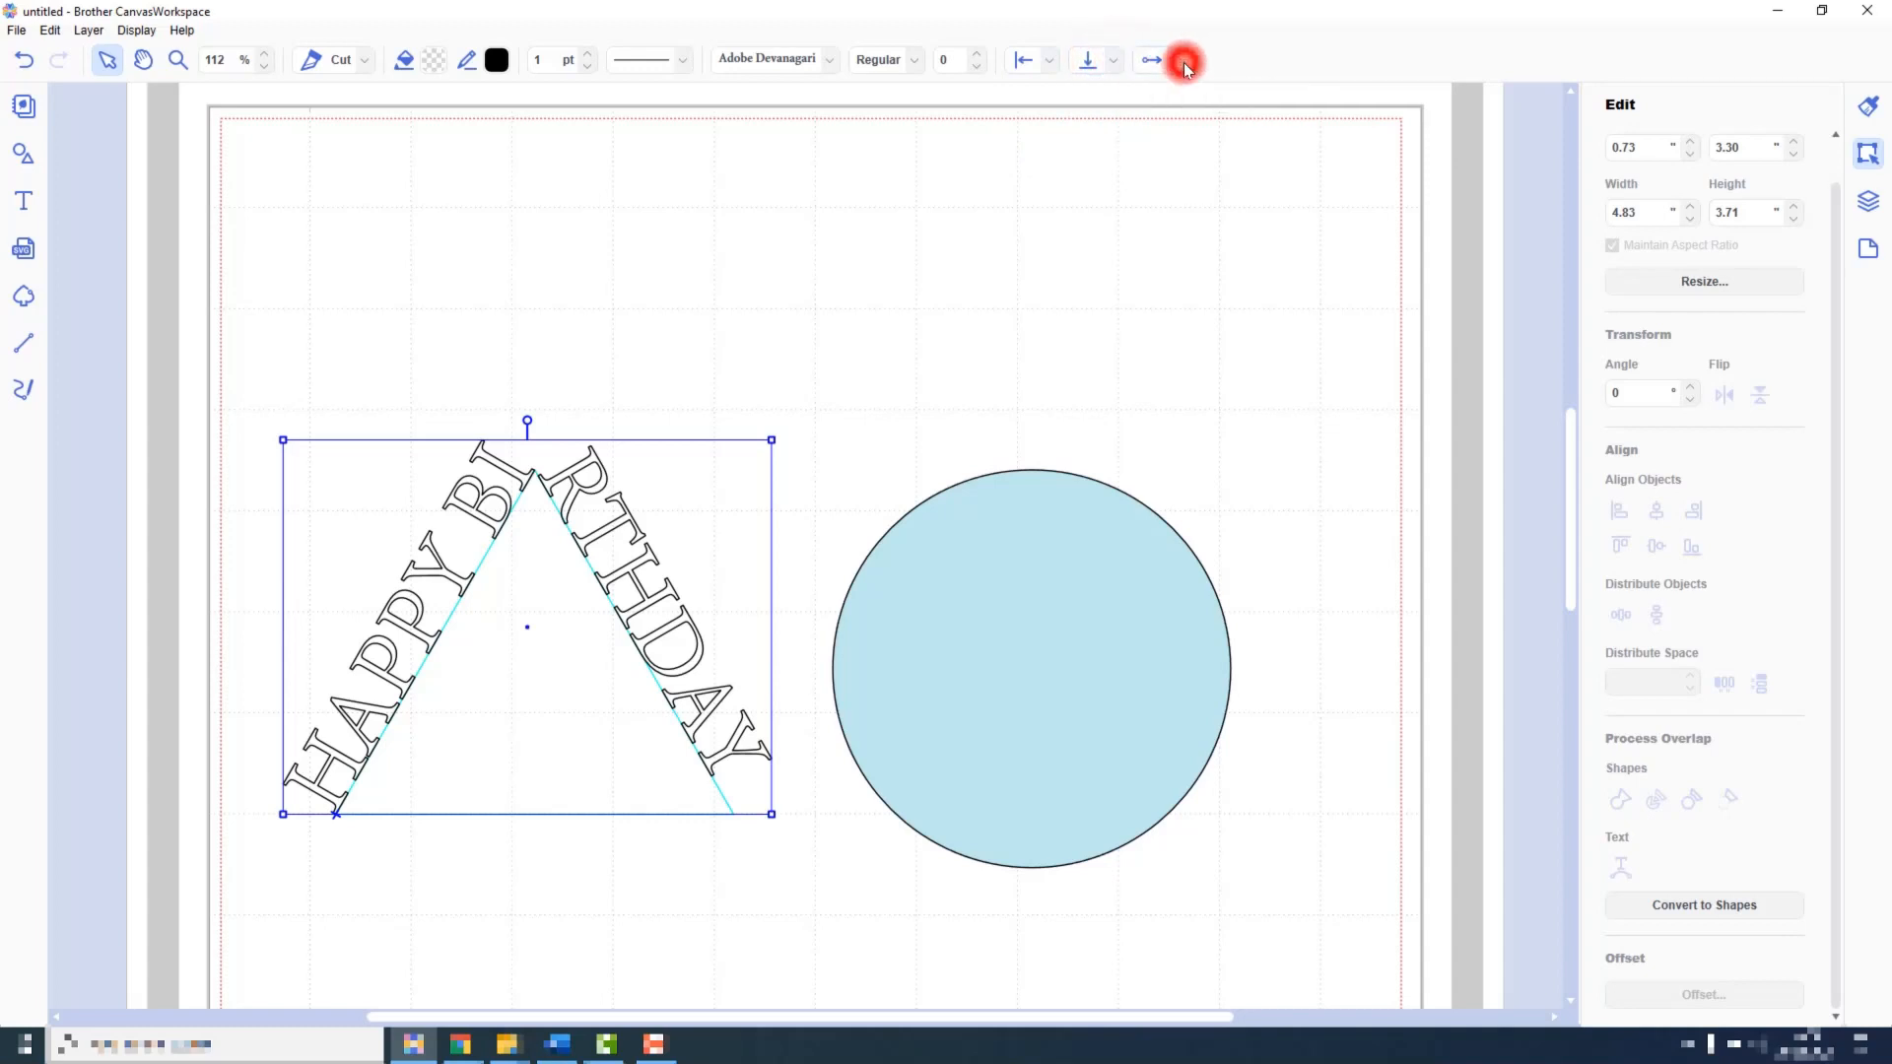
click(1185, 62)
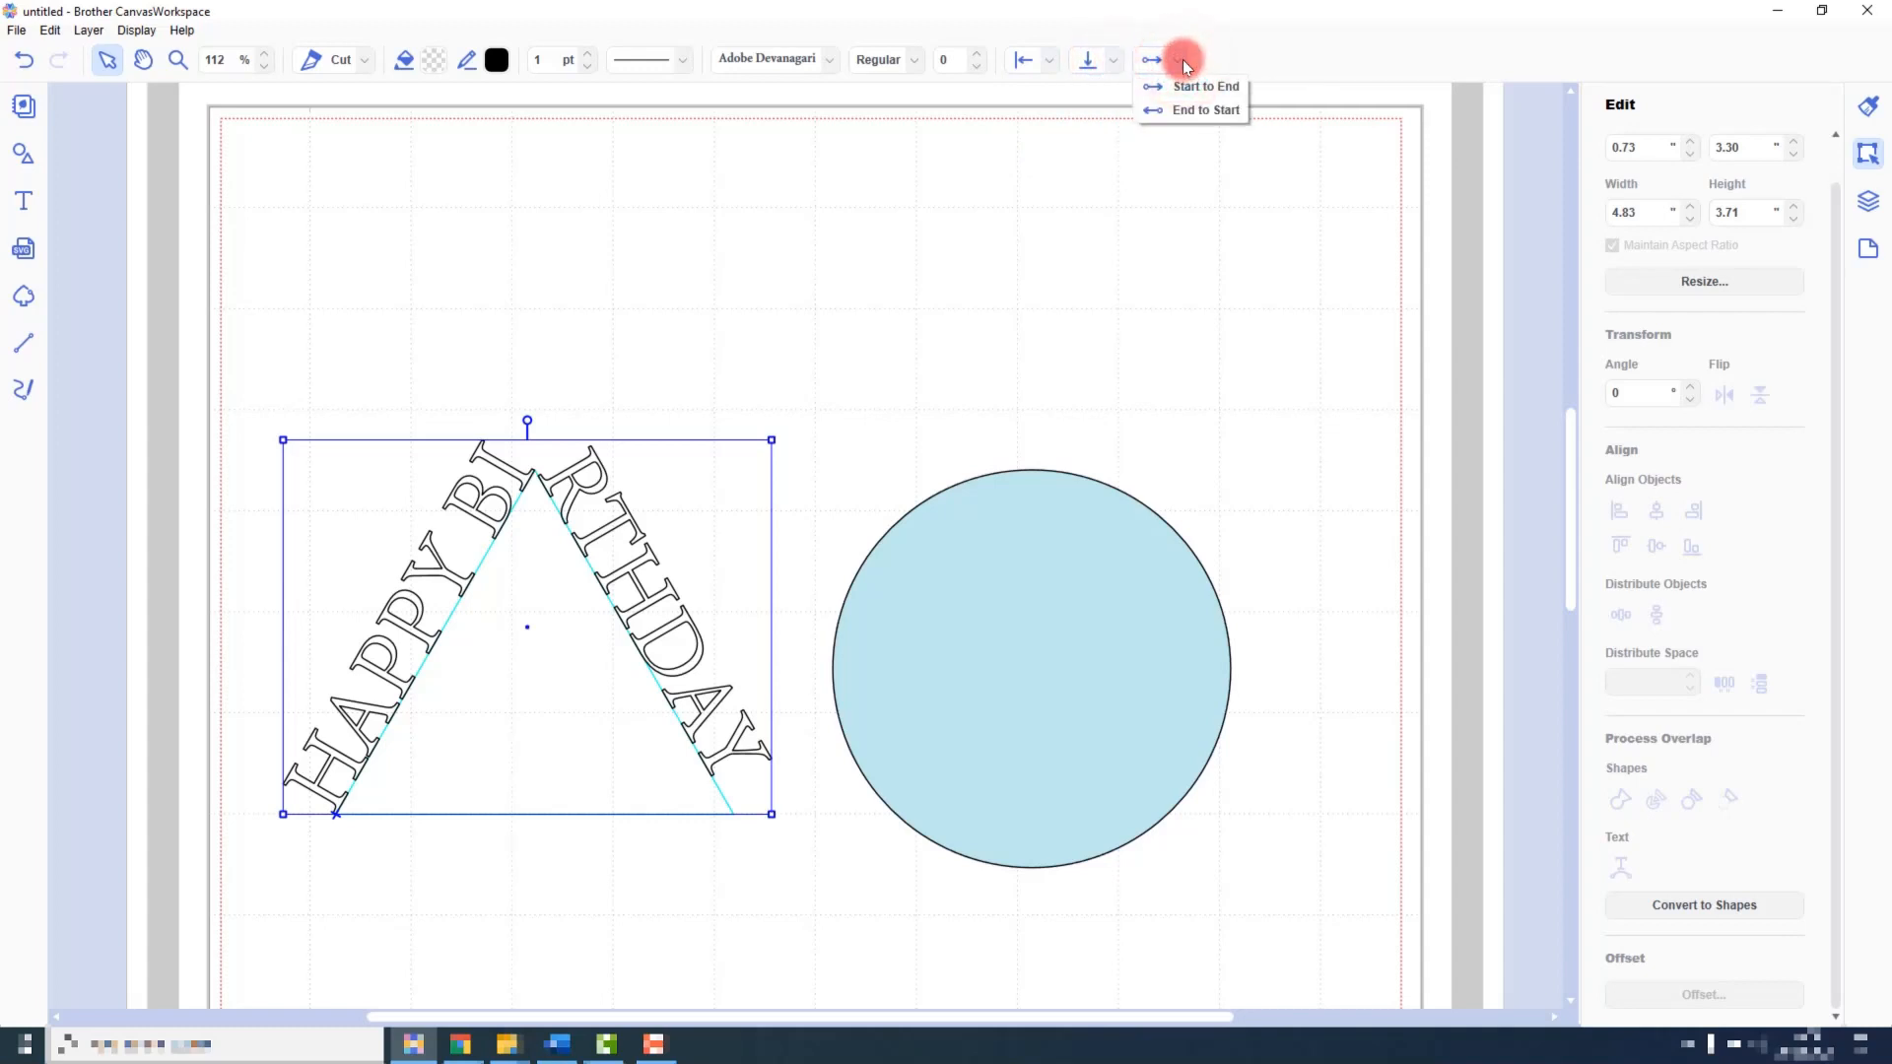
click(1182, 61)
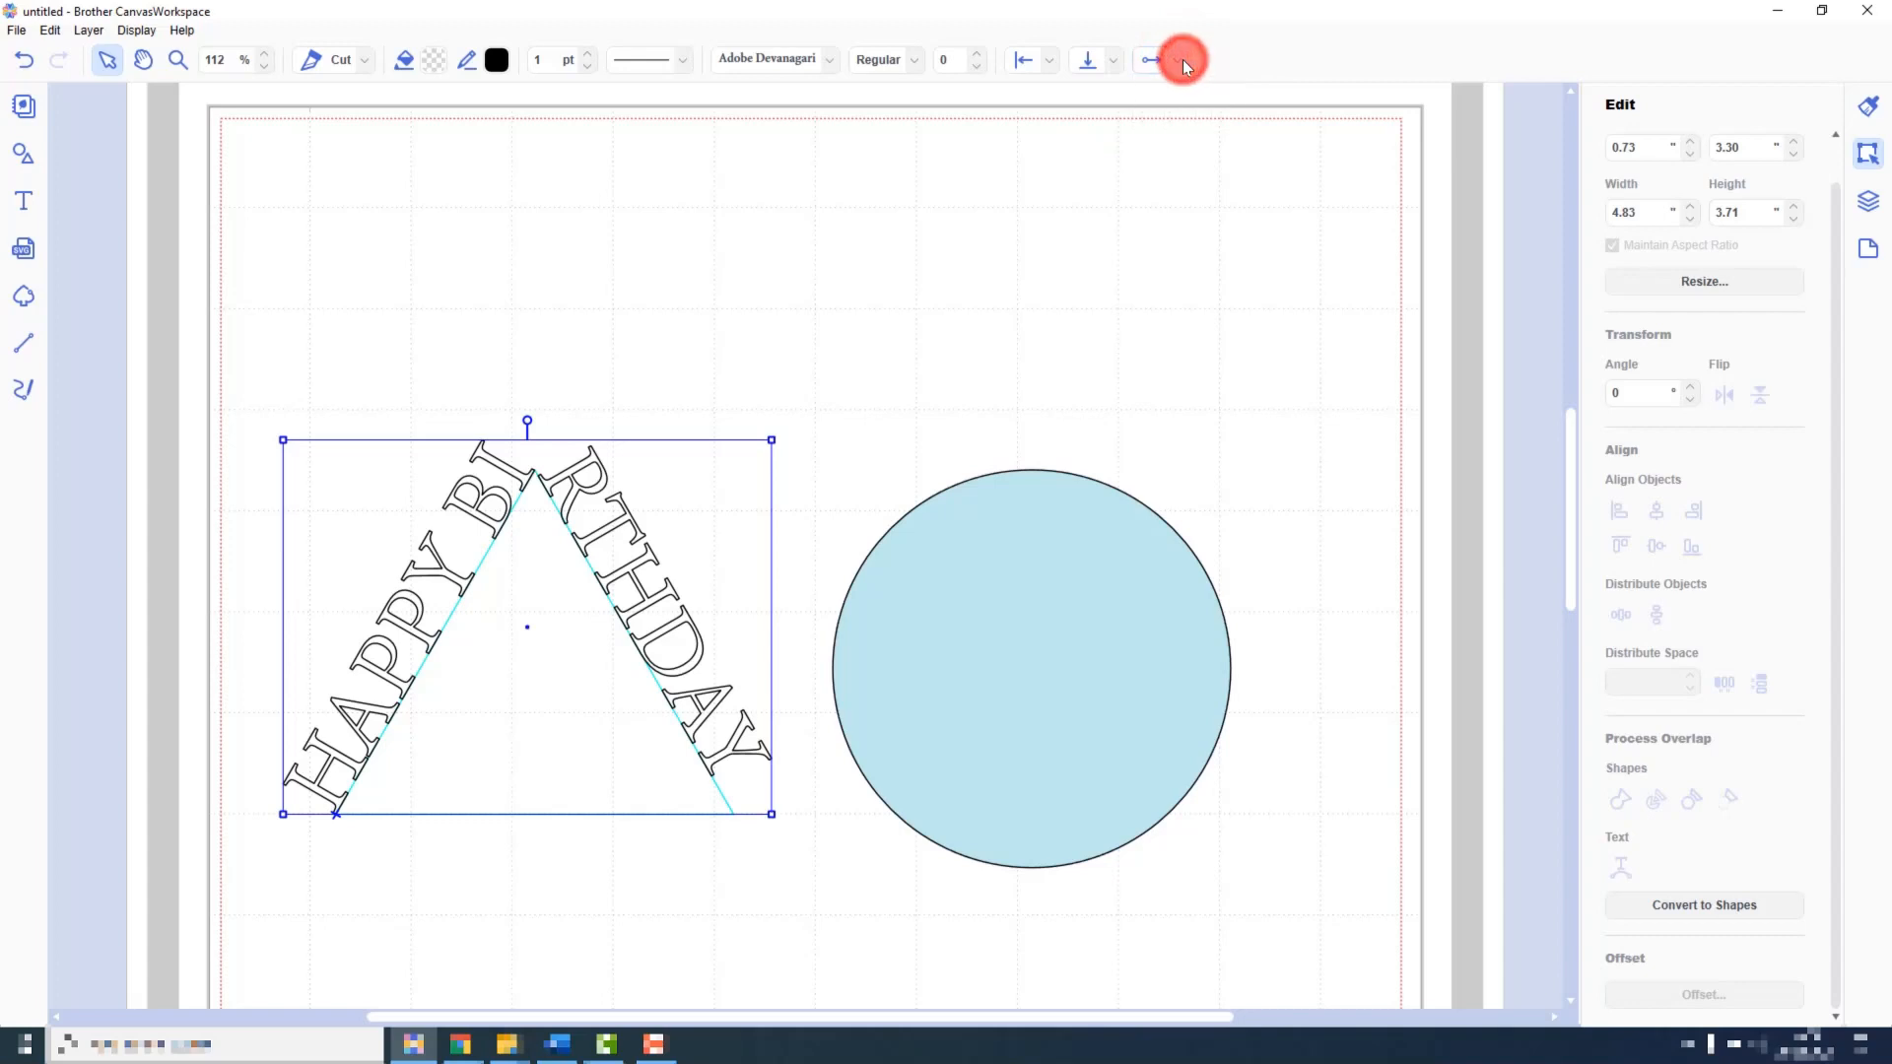
click(1183, 170)
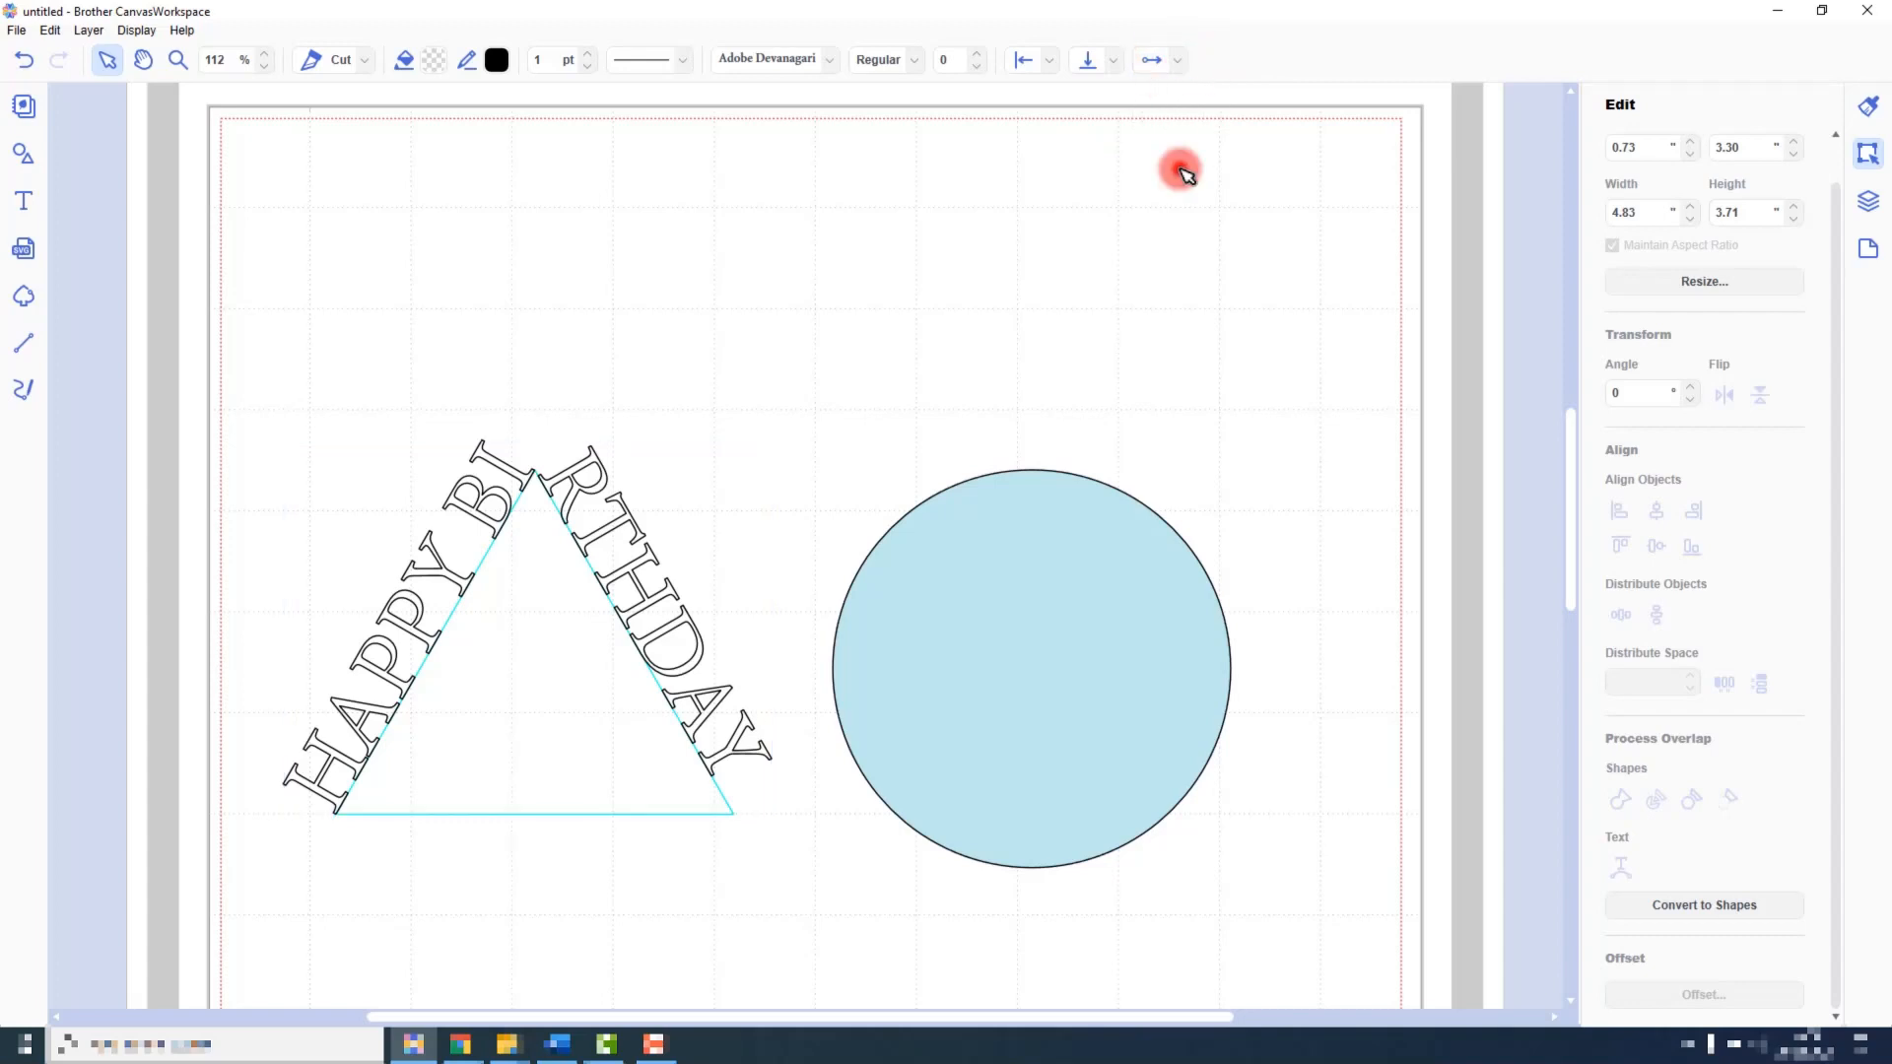
Undo the fit to the triangle and fit the HAPPY BIRTHDAY text to the circle's path
click(24, 60)
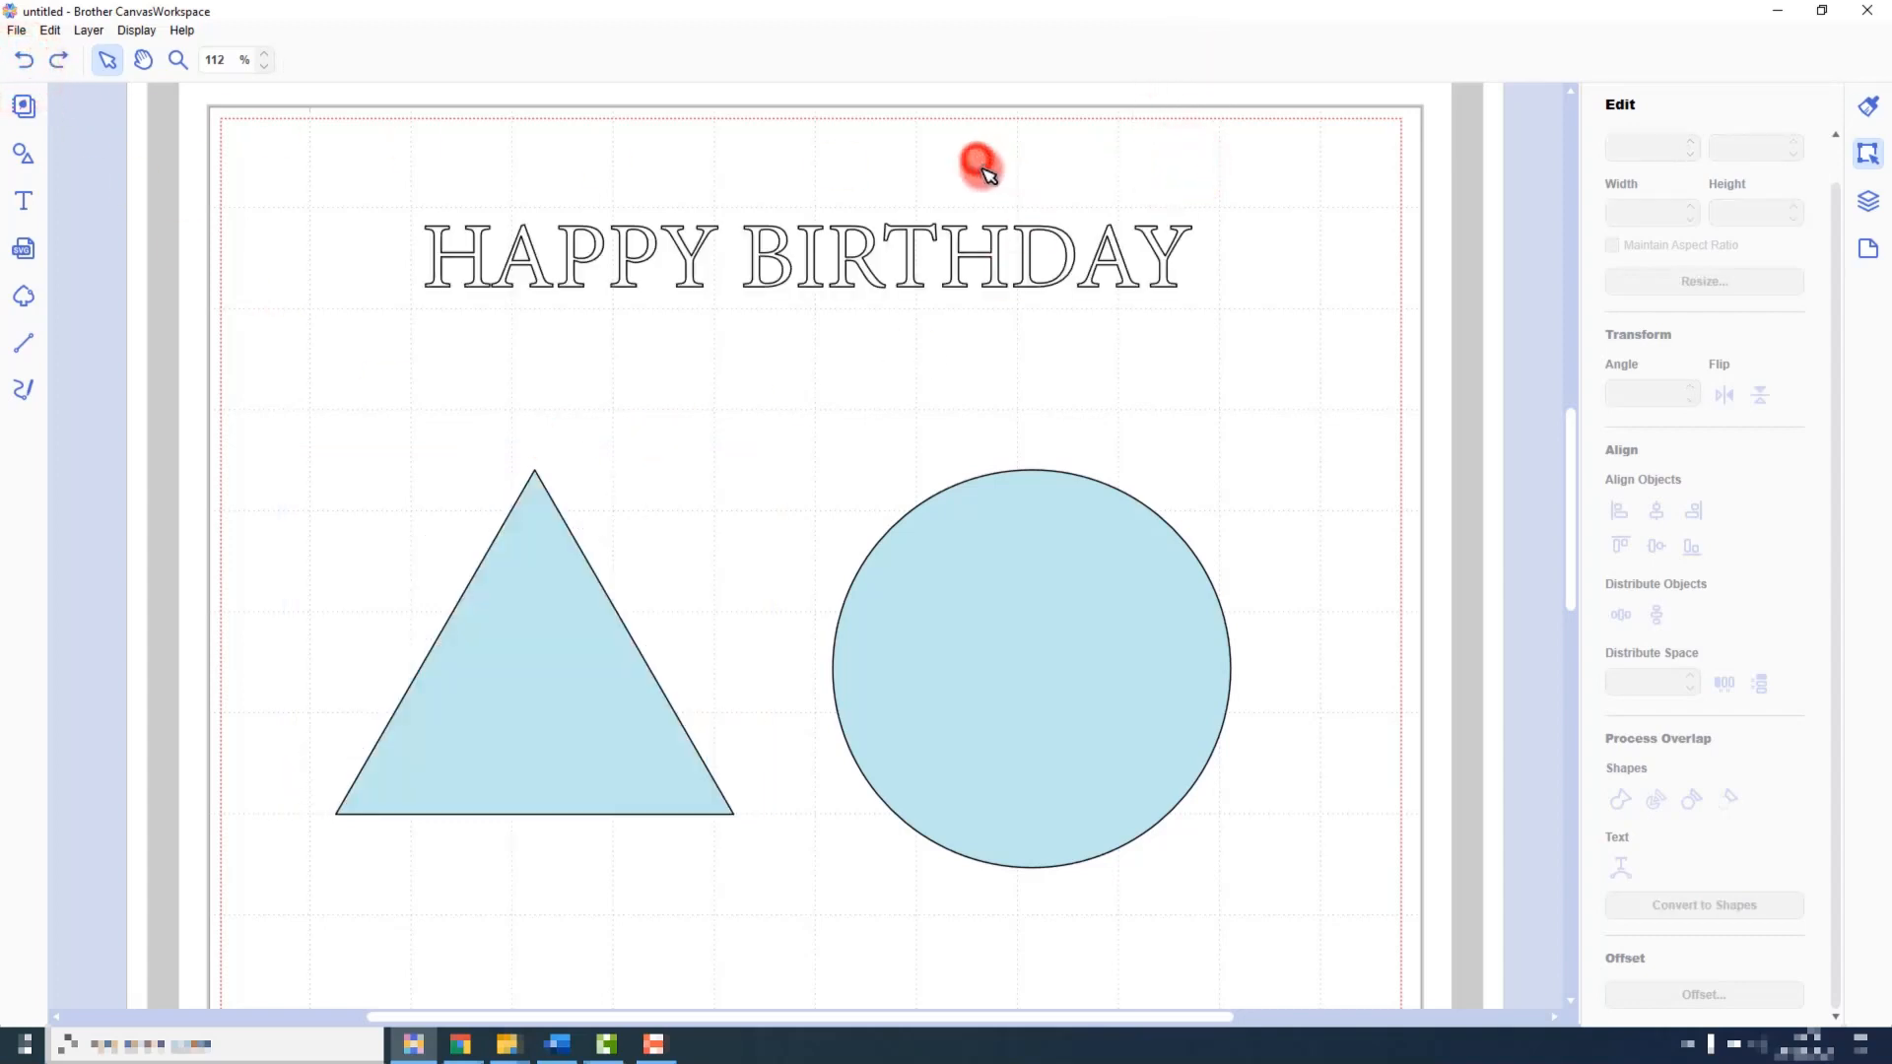
drag(979, 160, 1133, 511)
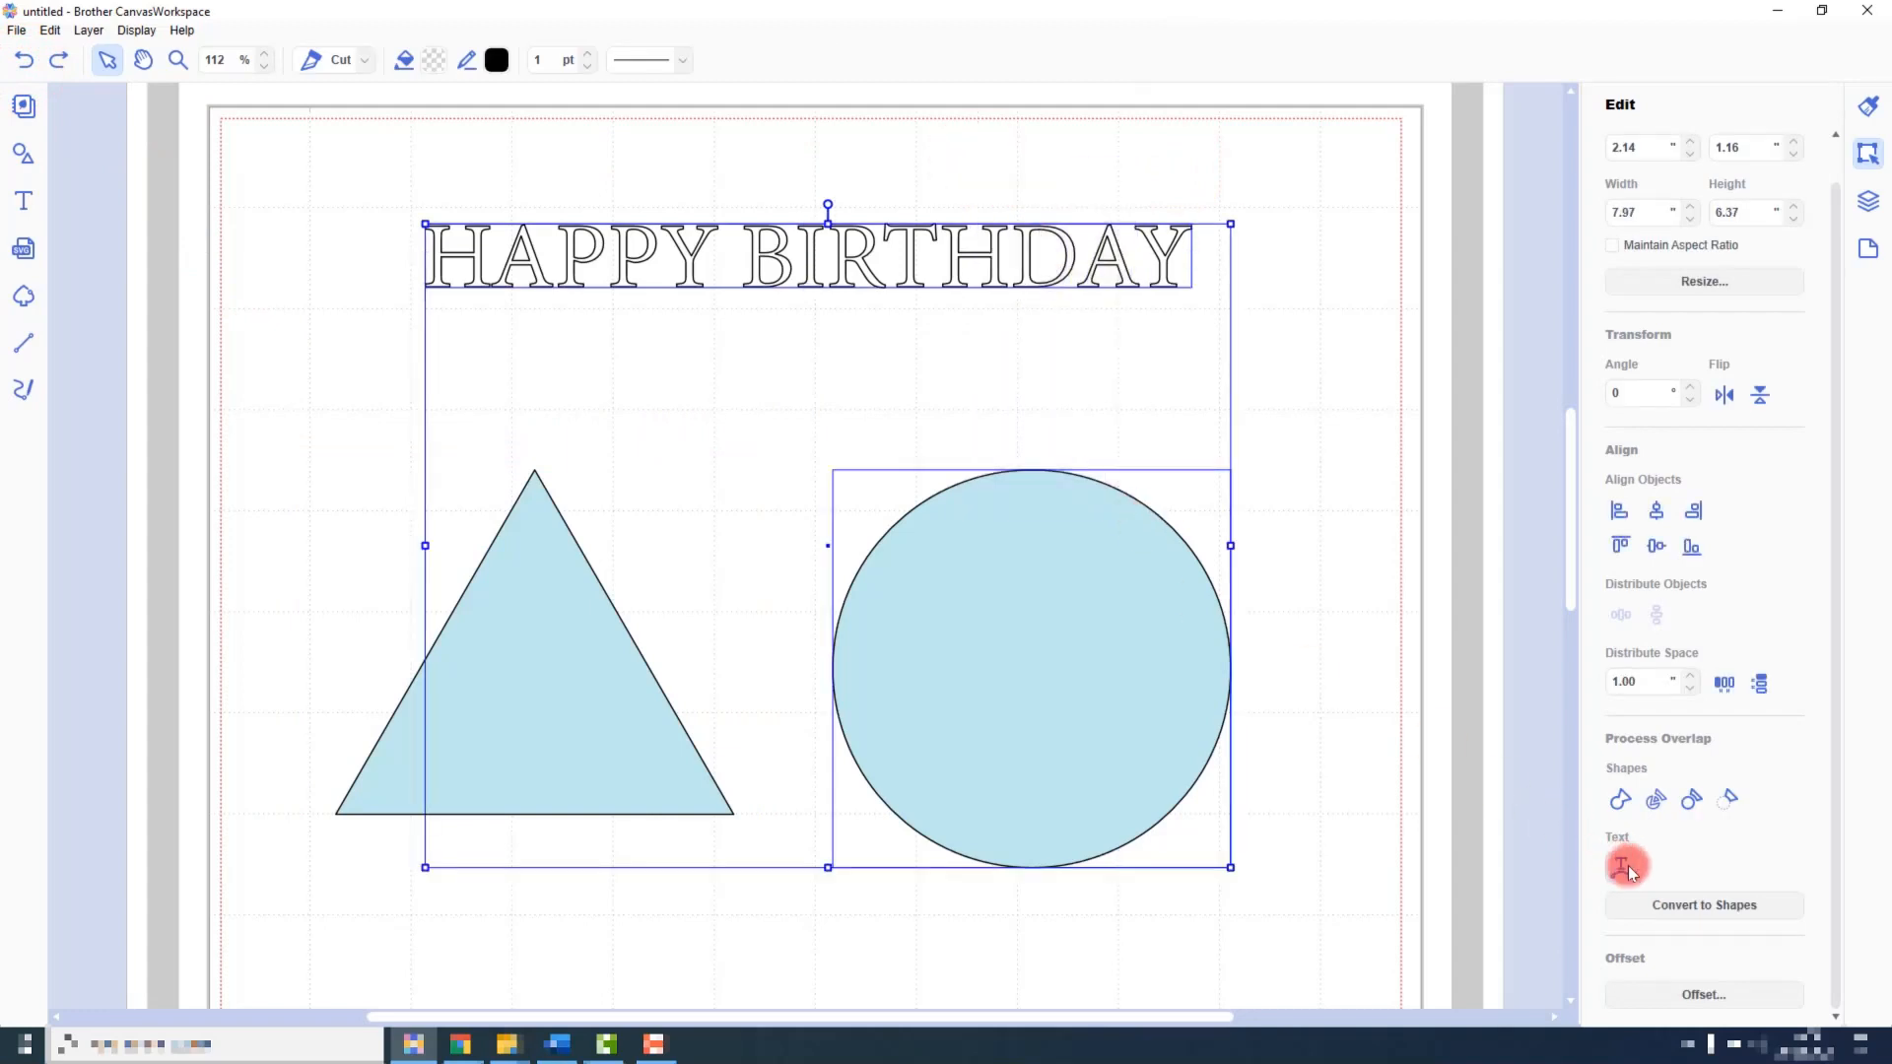
click(1626, 865)
click(1251, 547)
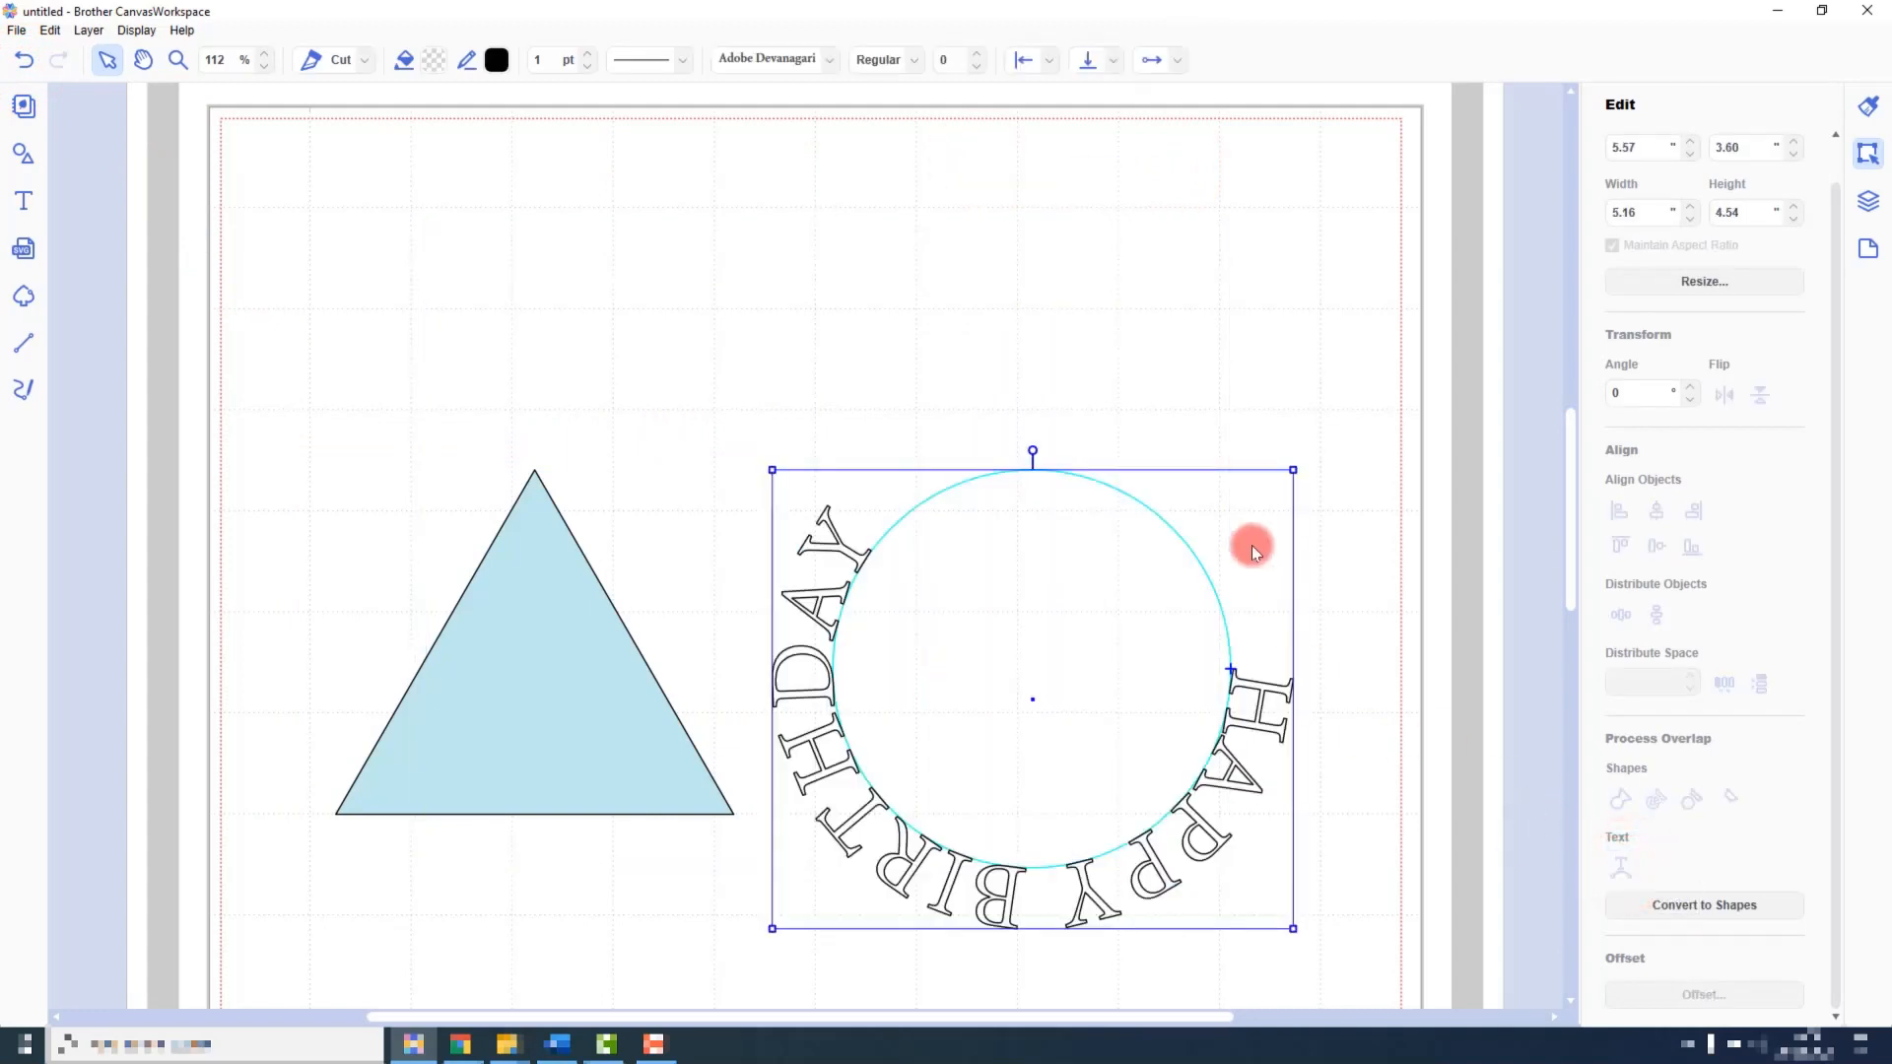
Move the circular text up toward the mat's upper middle and shift the triangle to the mat's left edge
drag(1093, 523, 935, 301)
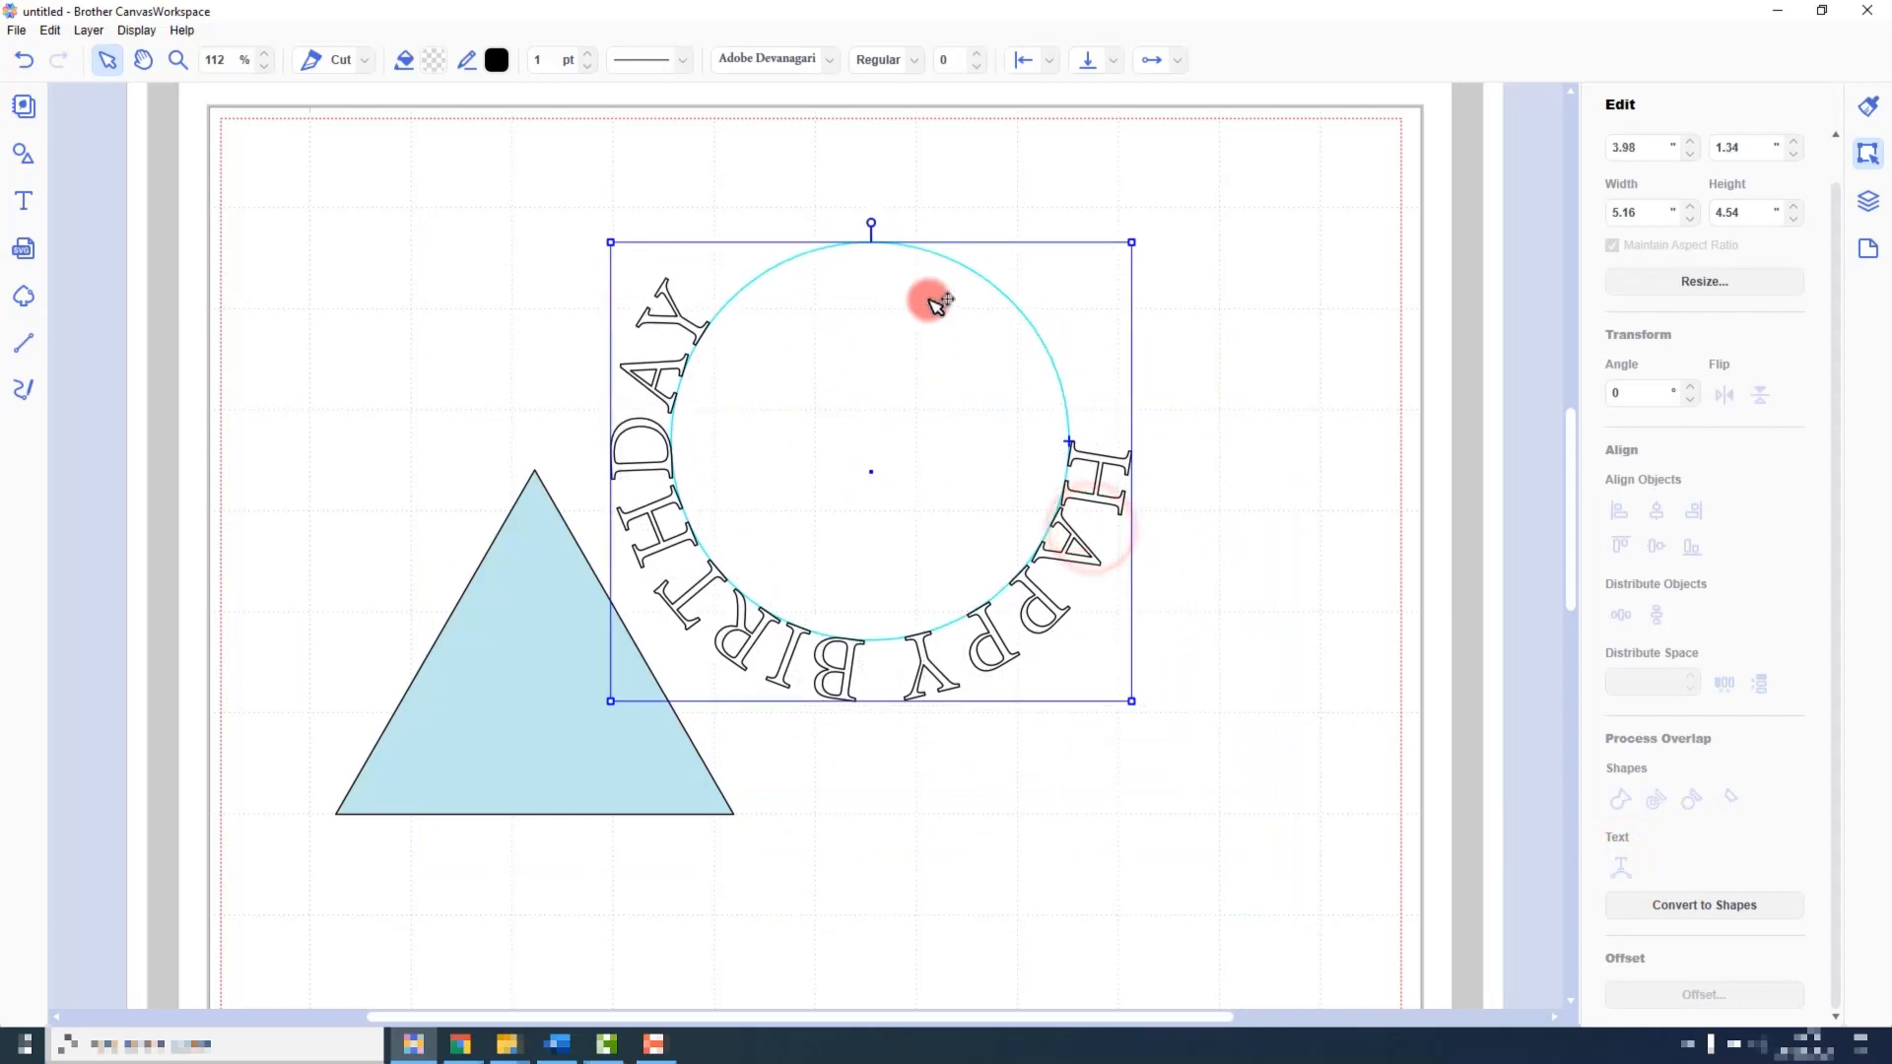
drag(536, 617, 207, 635)
click(824, 667)
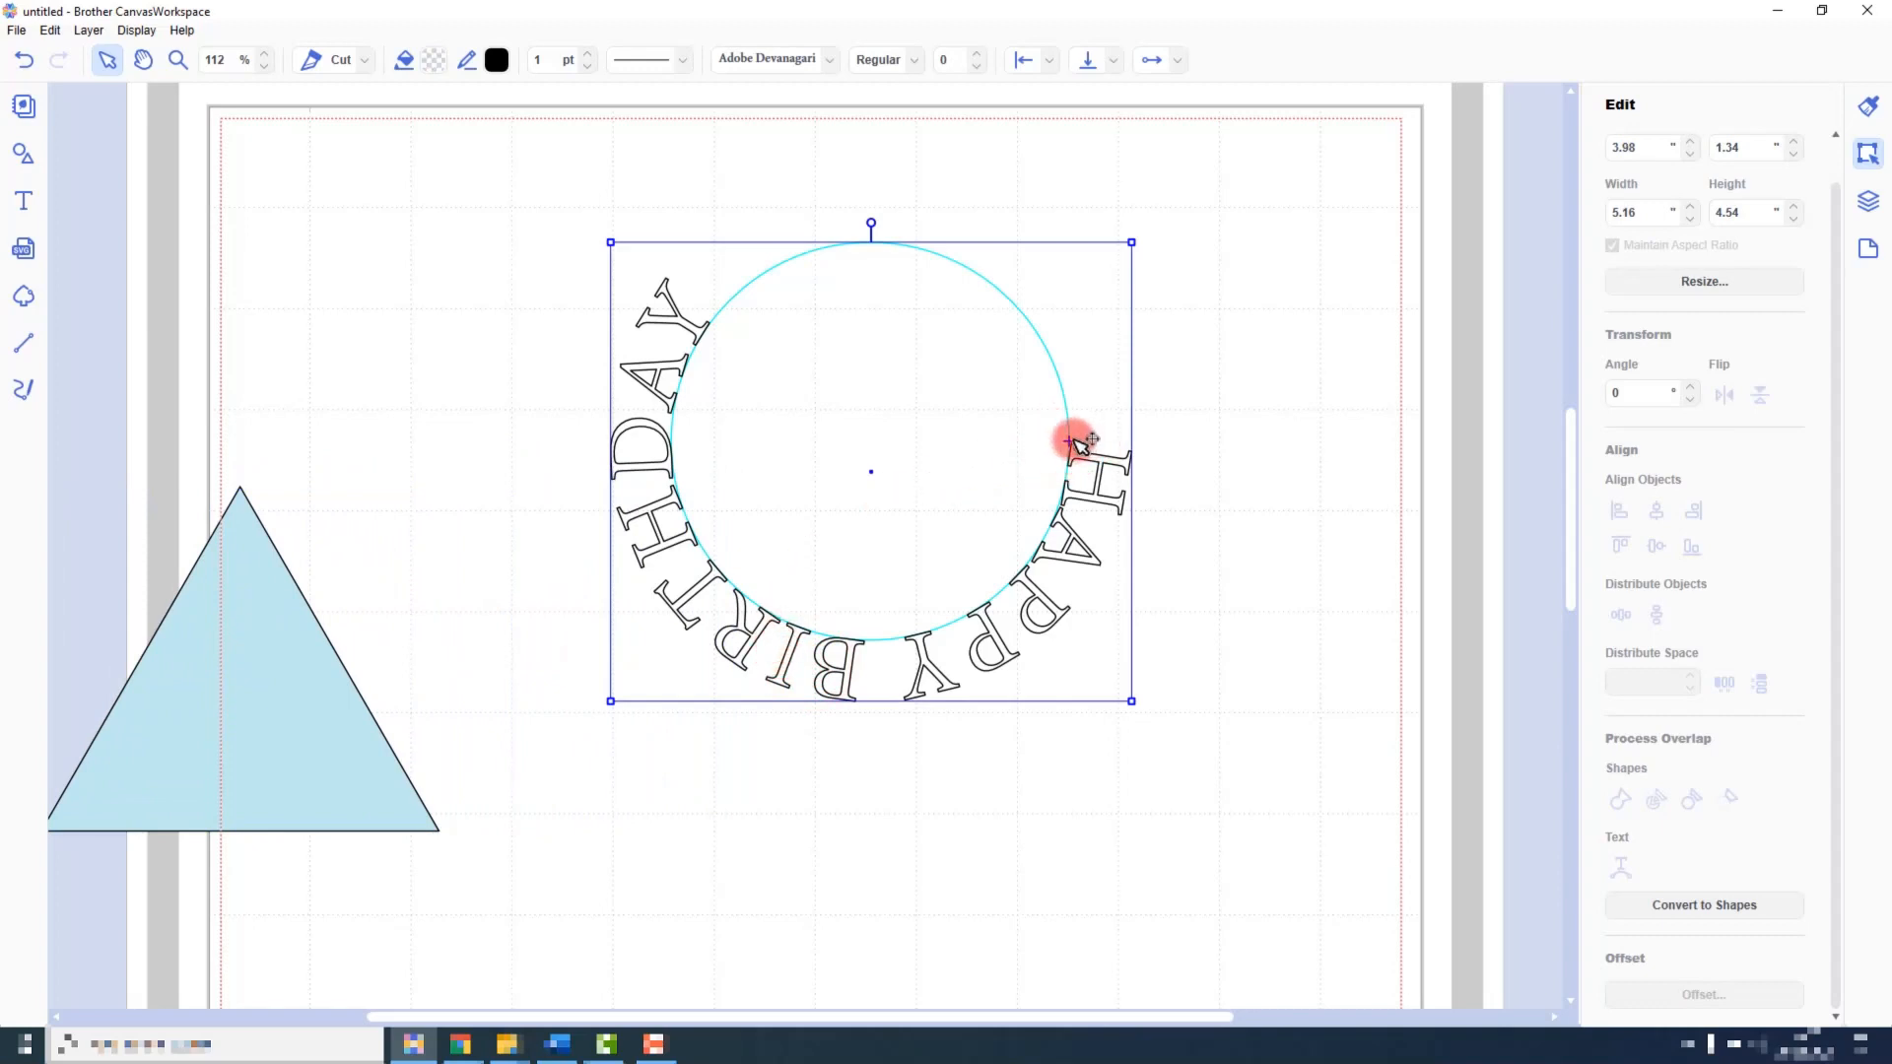
Slide the text's starting point to the circle's left side and set the horizontal alignment to Distribute
mouse_move(1078, 445)
mouse_down()
mouse_move(1009, 574)
mouse_move(916, 591)
mouse_move(807, 562)
mouse_move(765, 499)
mouse_move(764, 456)
mouse_move(761, 480)
mouse_move(841, 464)
mouse_move(846, 522)
mouse_up()
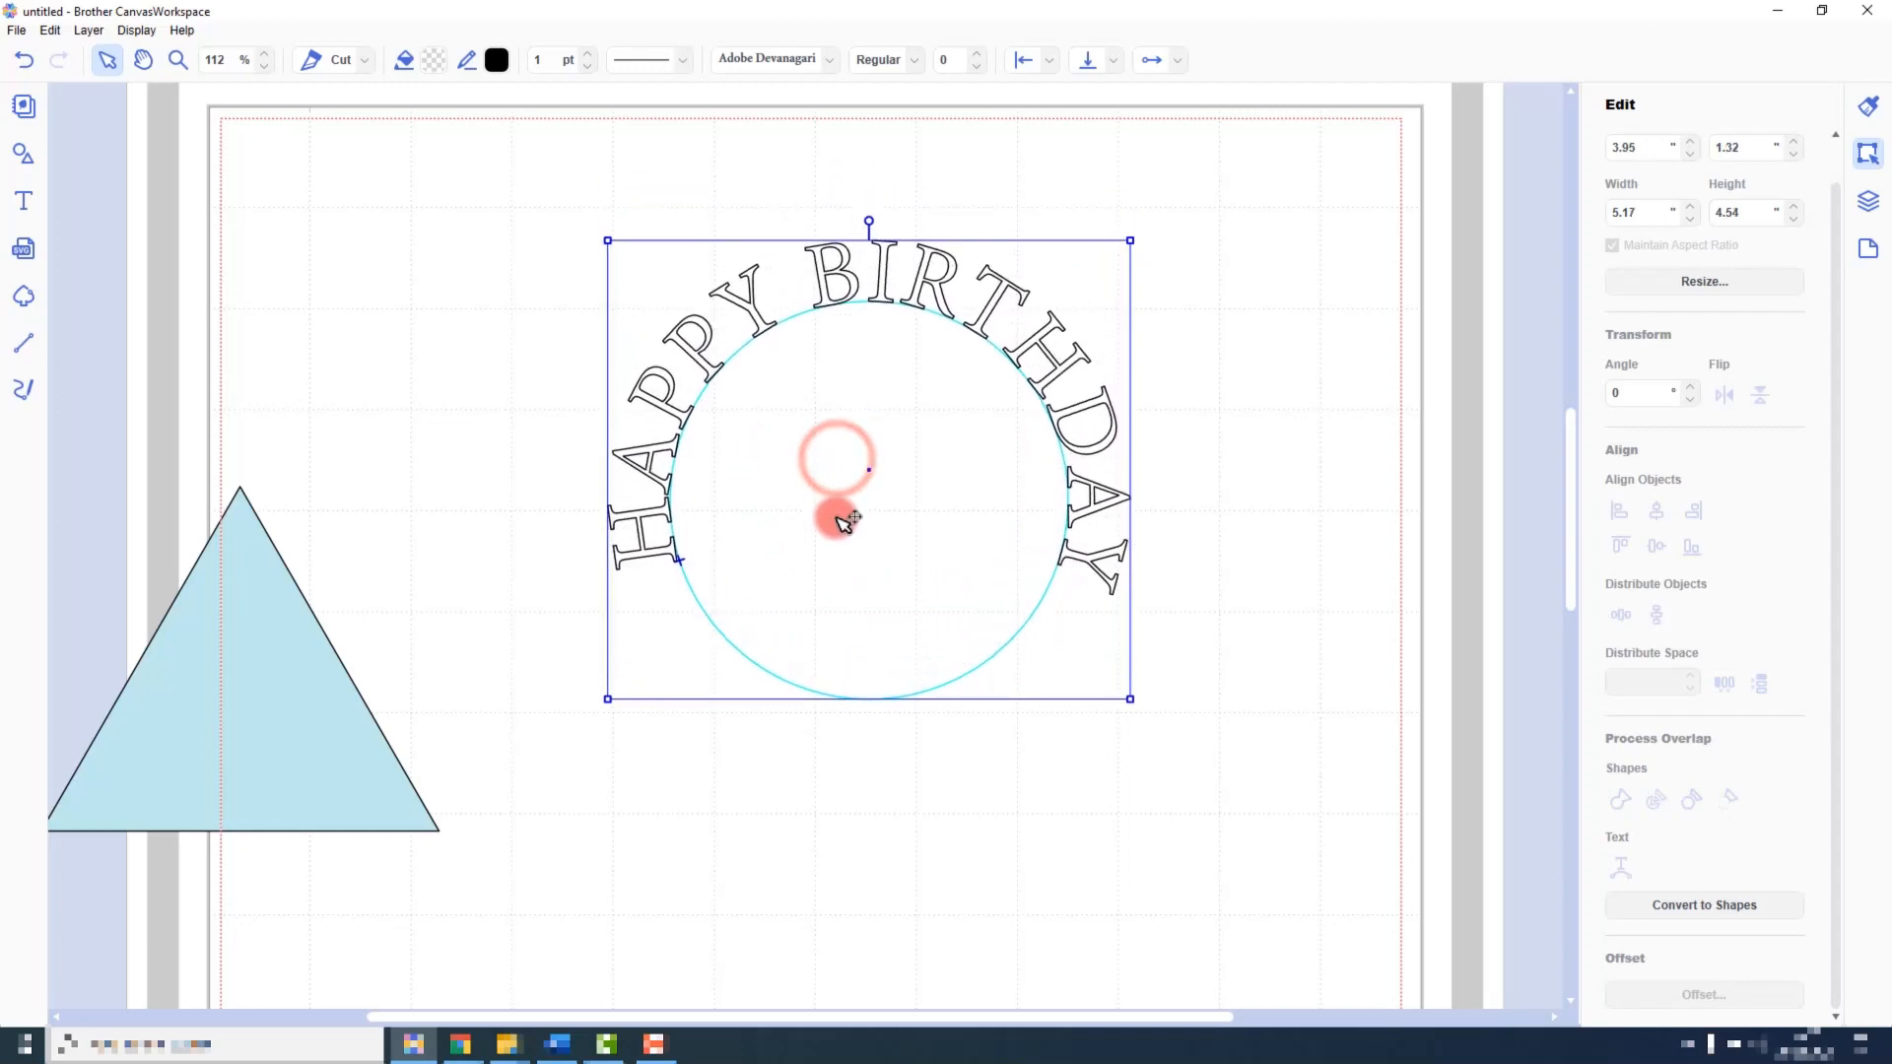
click(1050, 61)
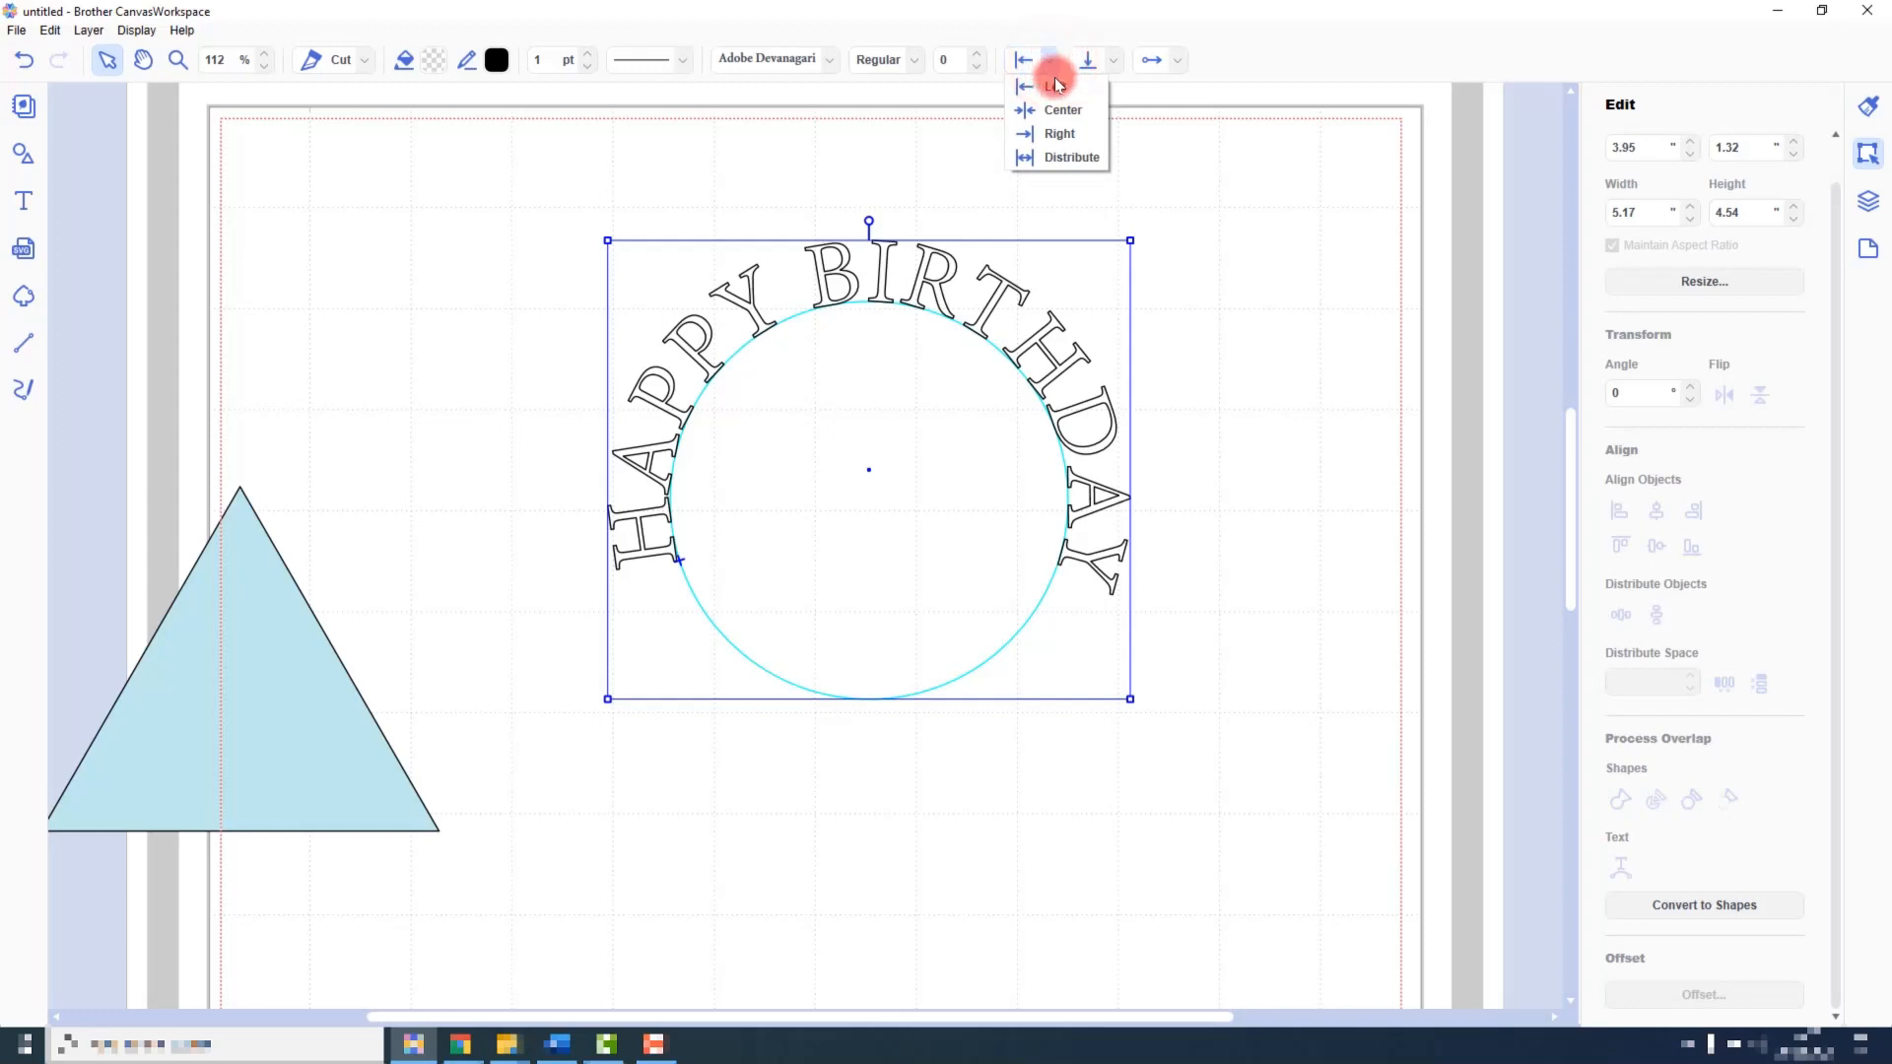
click(1056, 160)
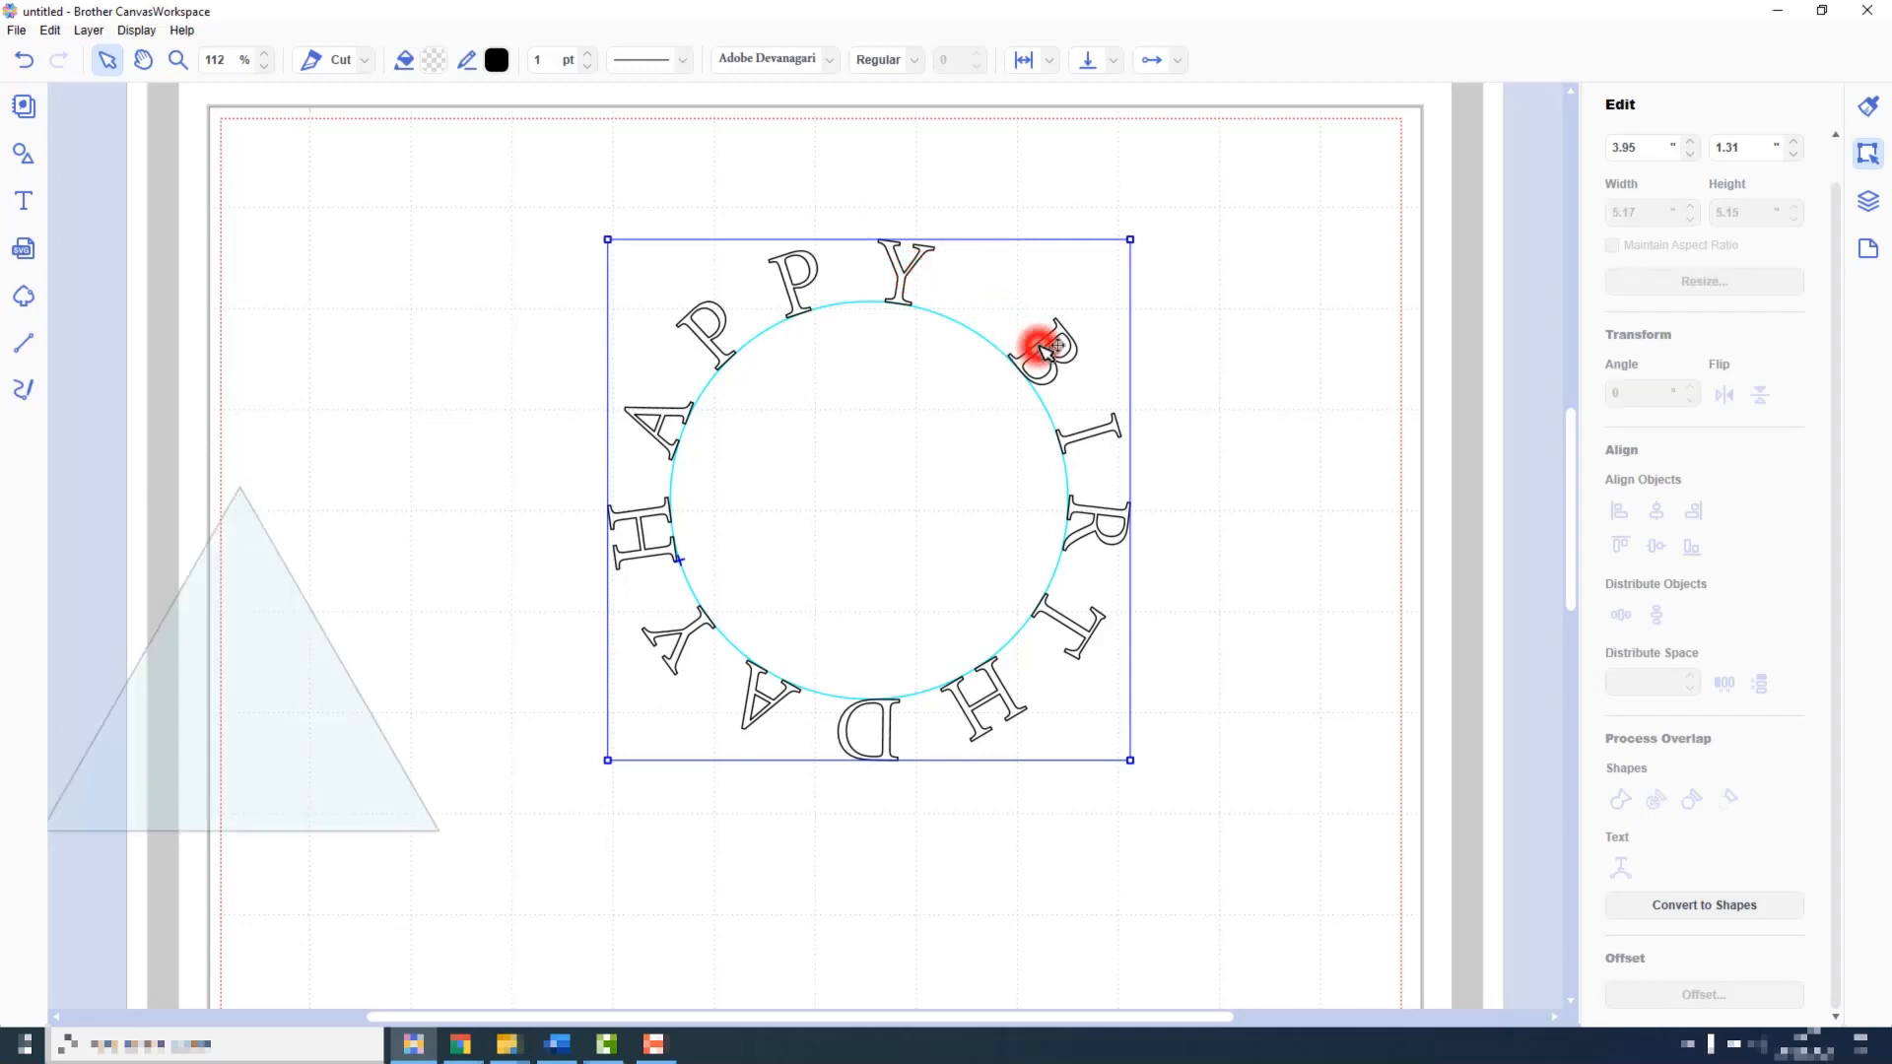
Delete the space between HAPPY and BIRTHDAY in the text on the circle
double_click(1047, 350)
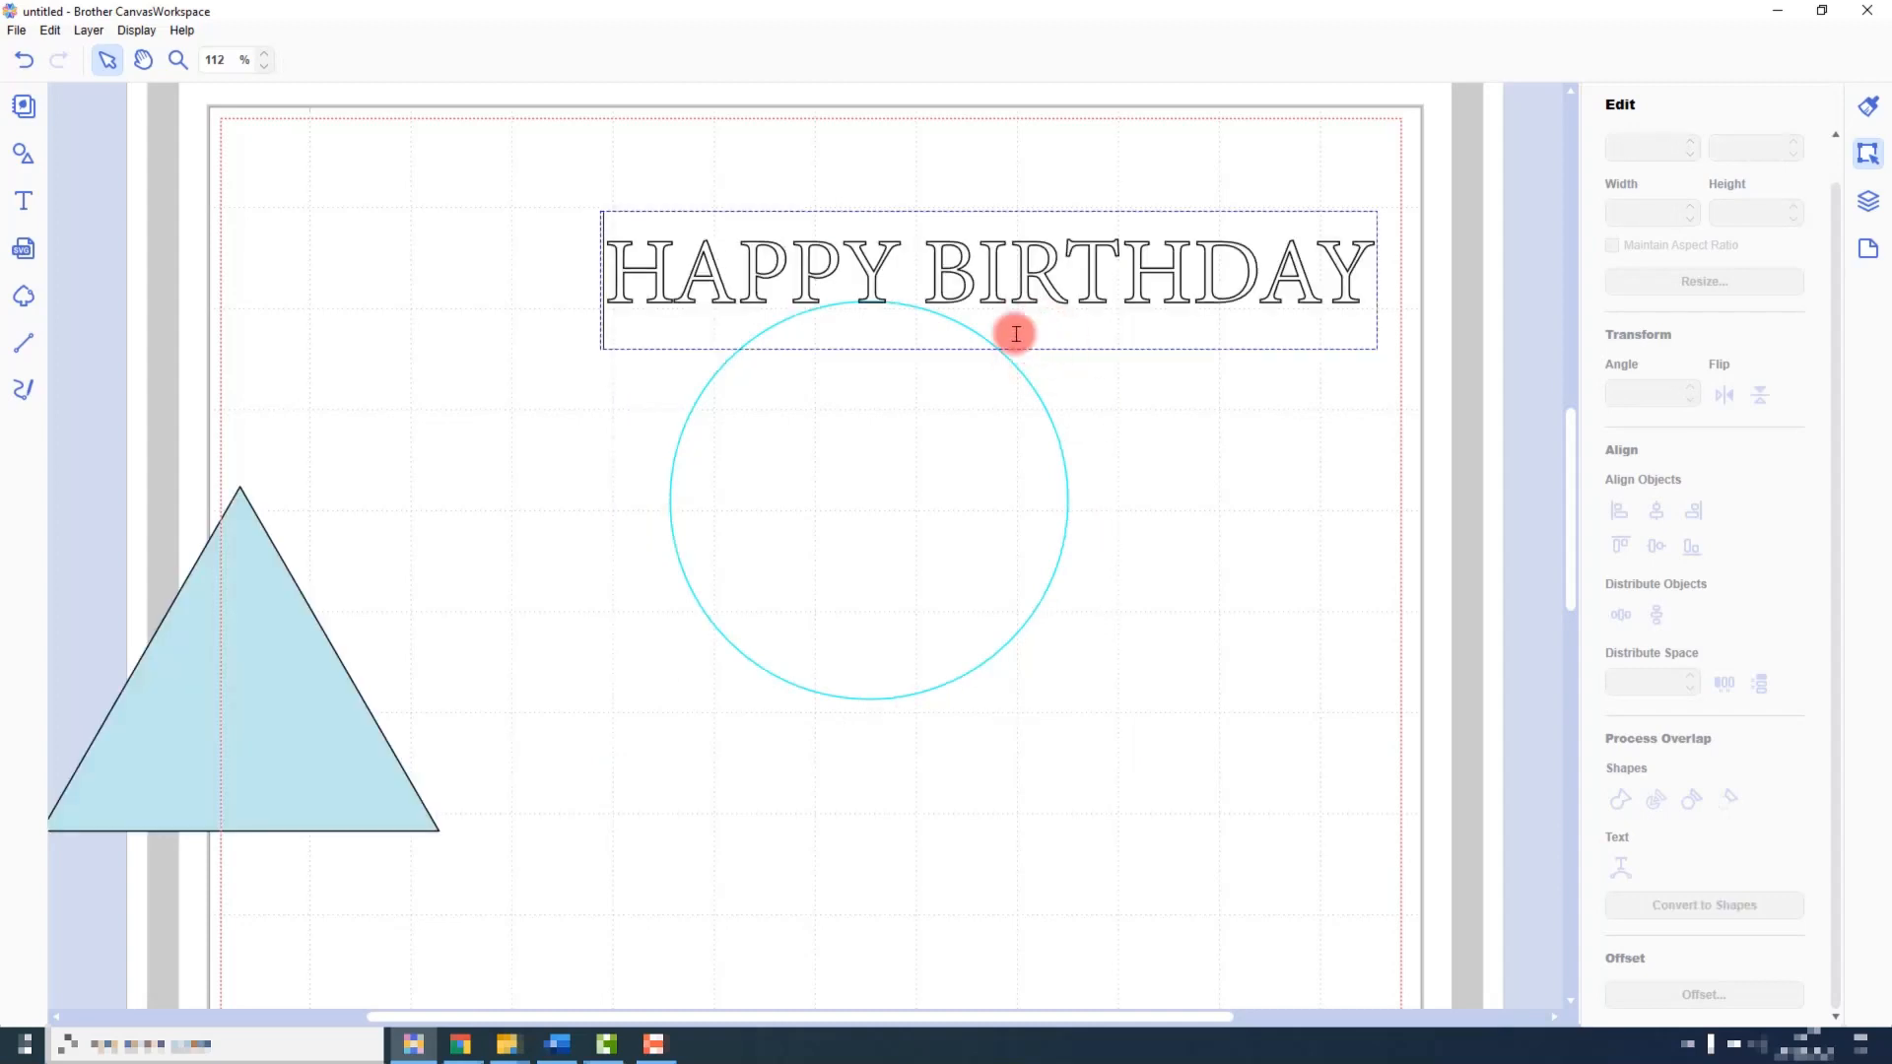
click(937, 268)
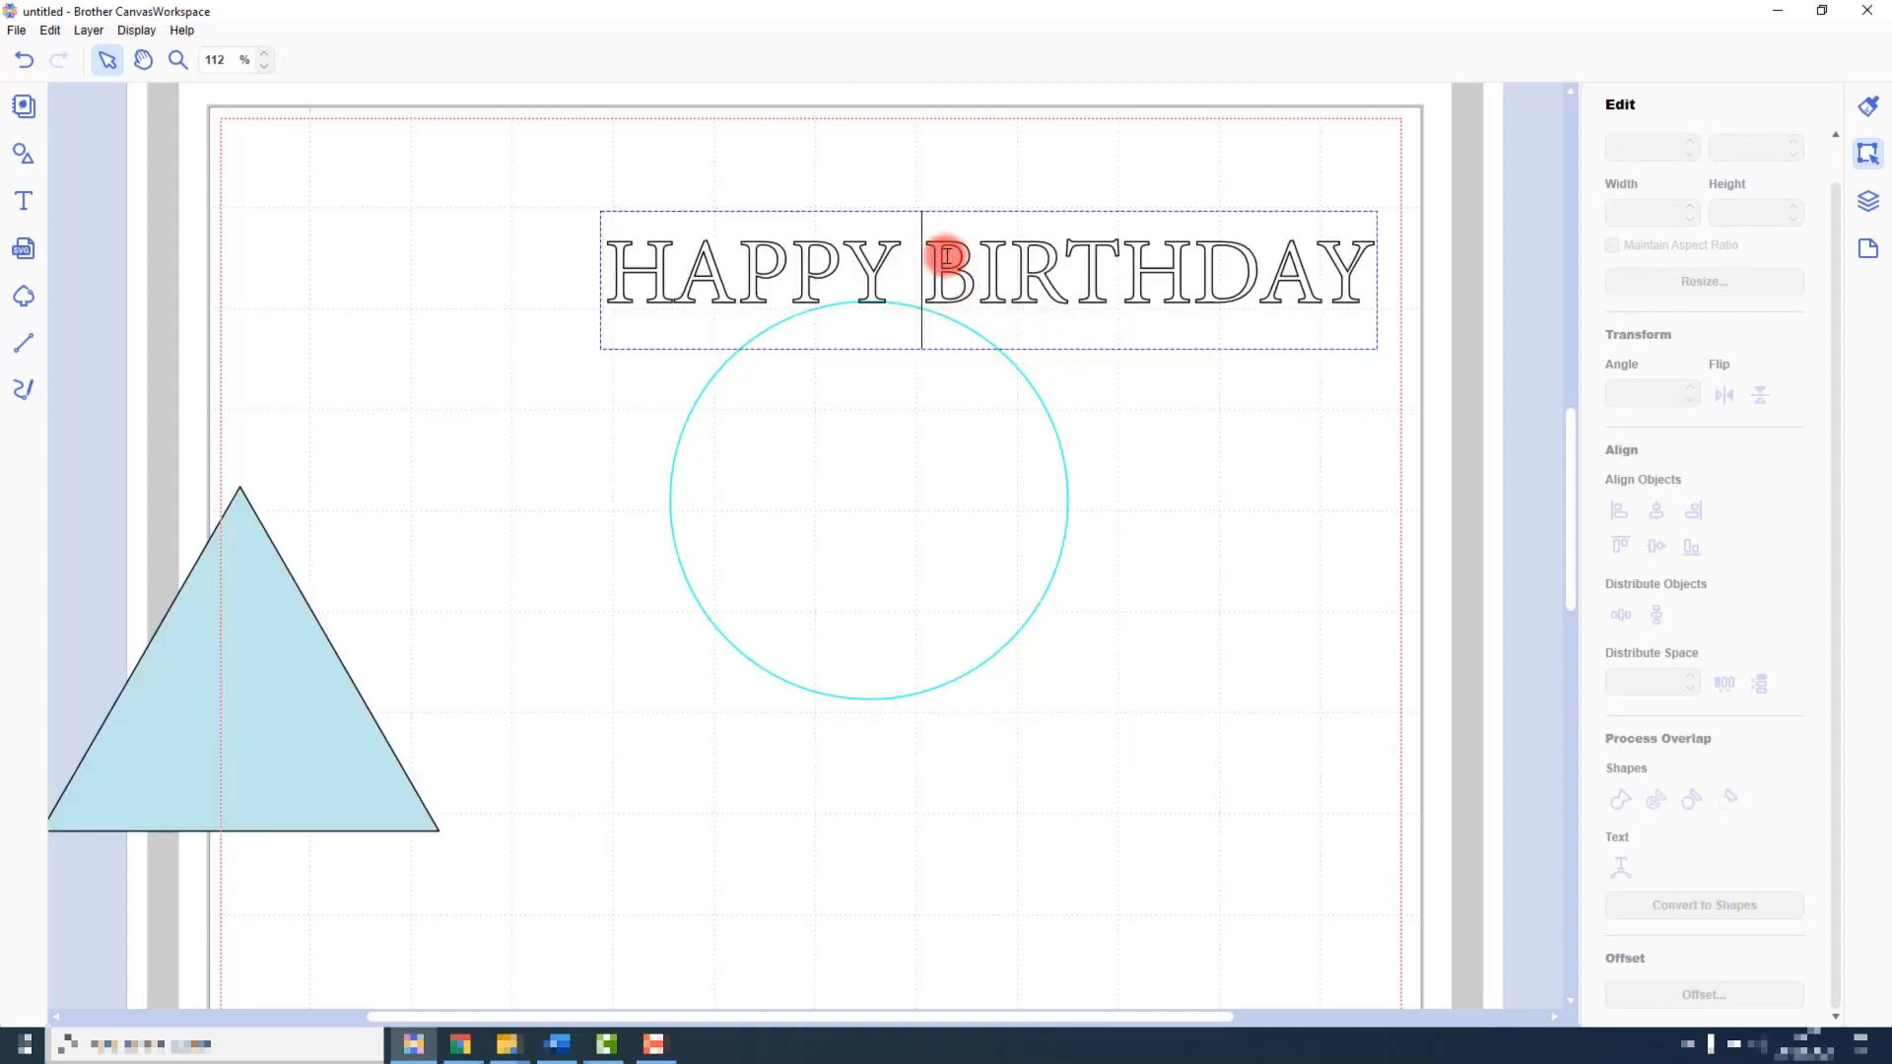
key(BackSpace)
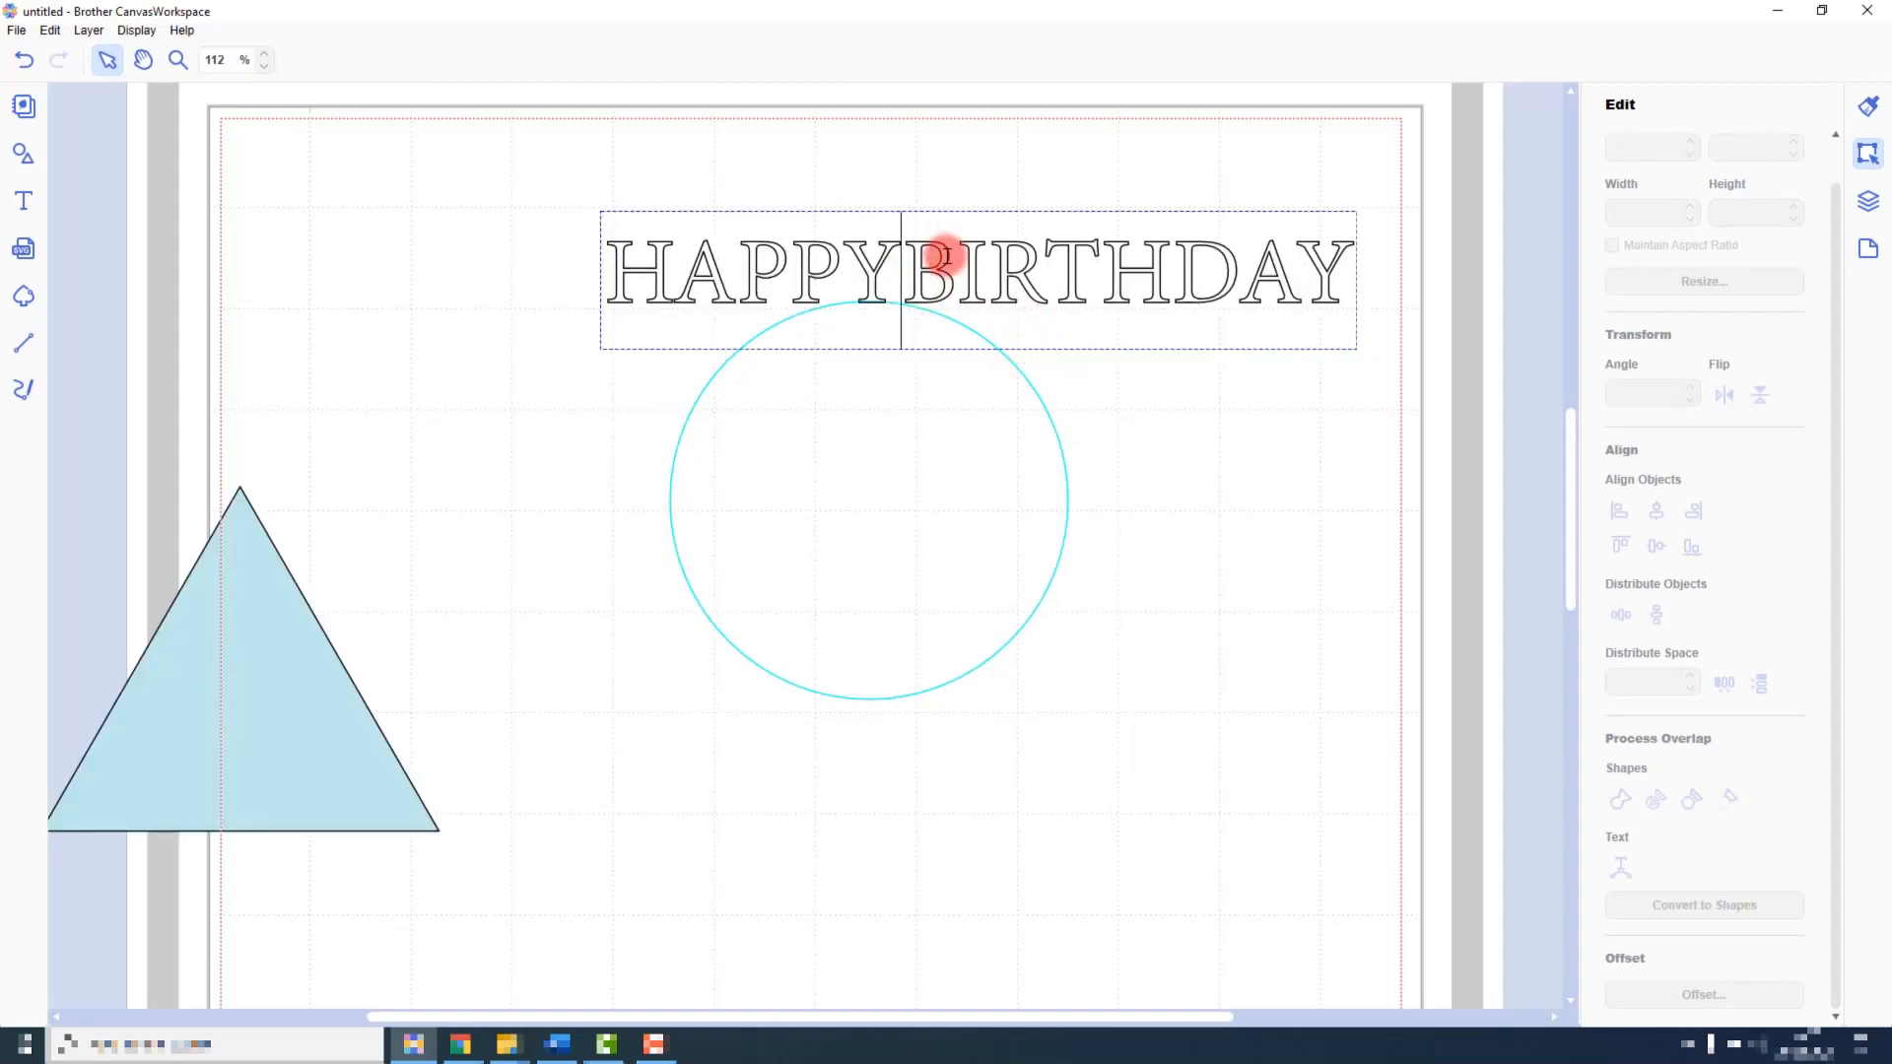
click(1390, 532)
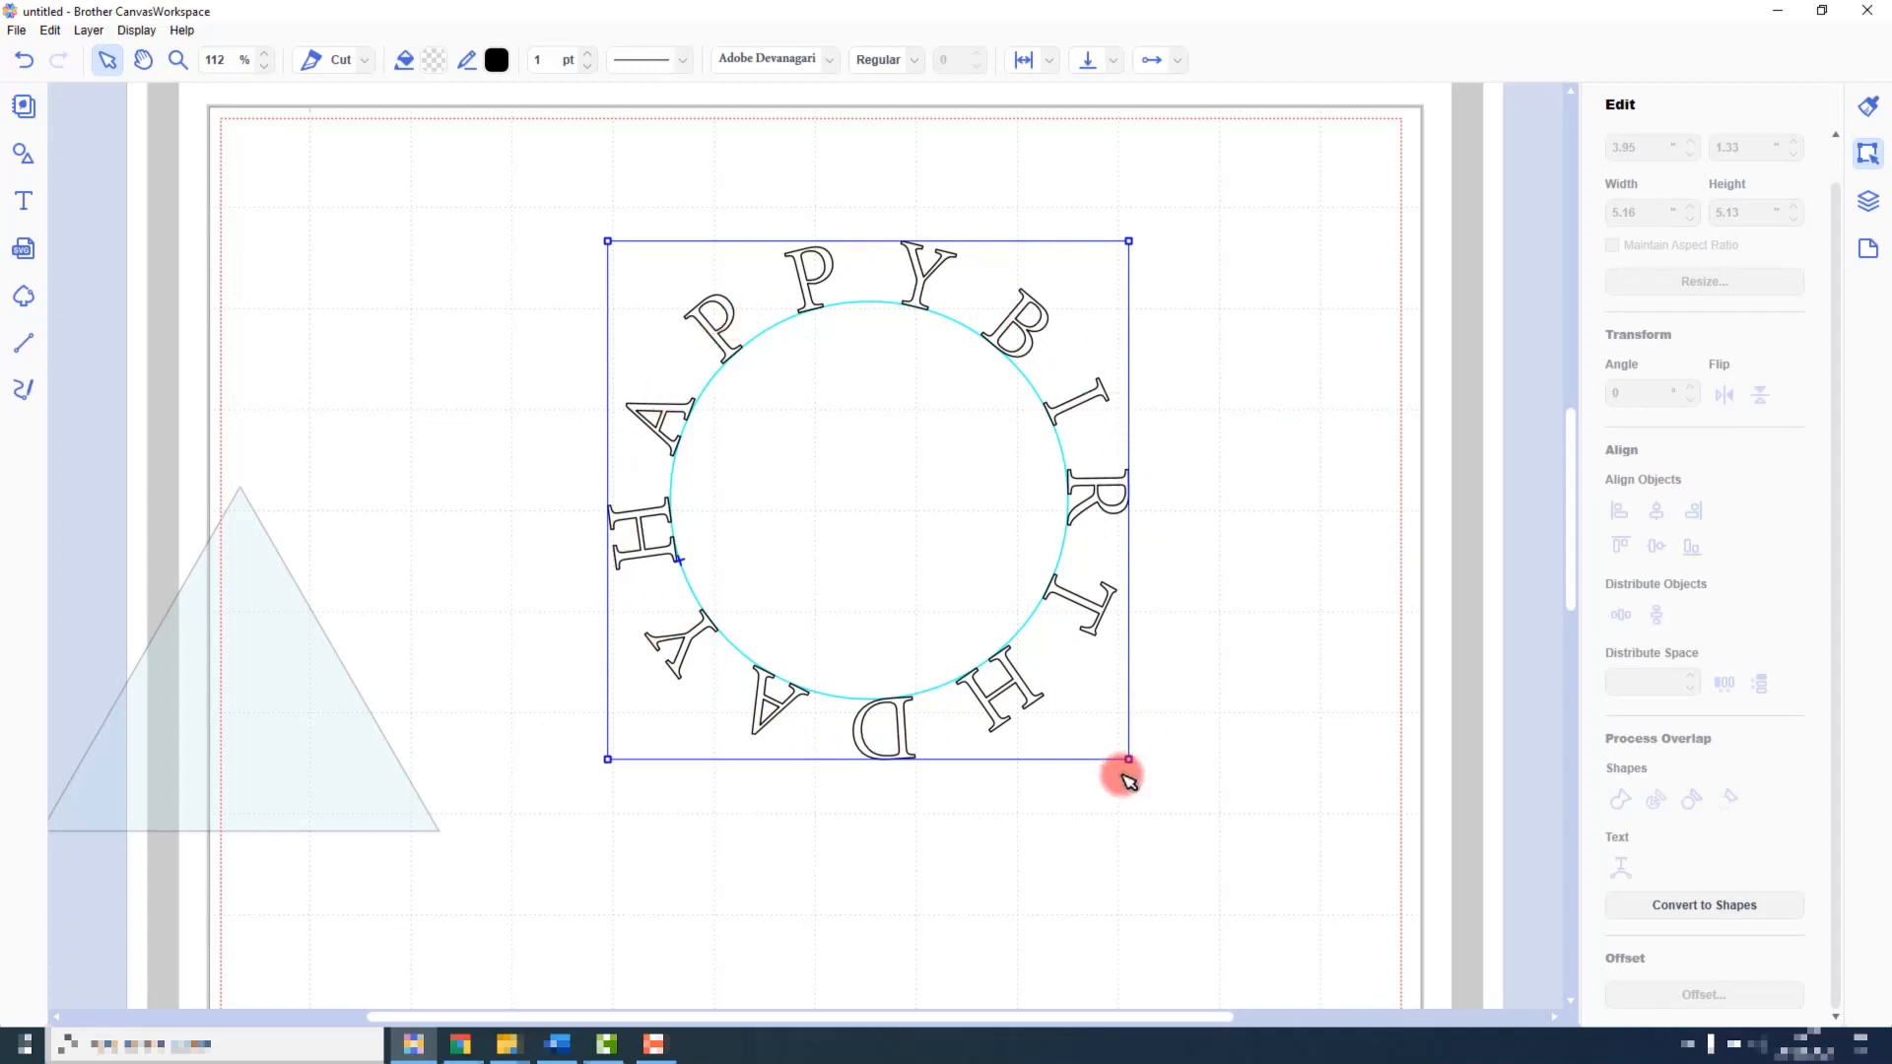
Compare the Center and Left horizontal alignments of the HAPPYBIRTHDAY text relative to its anchor point on the circle
click(1051, 69)
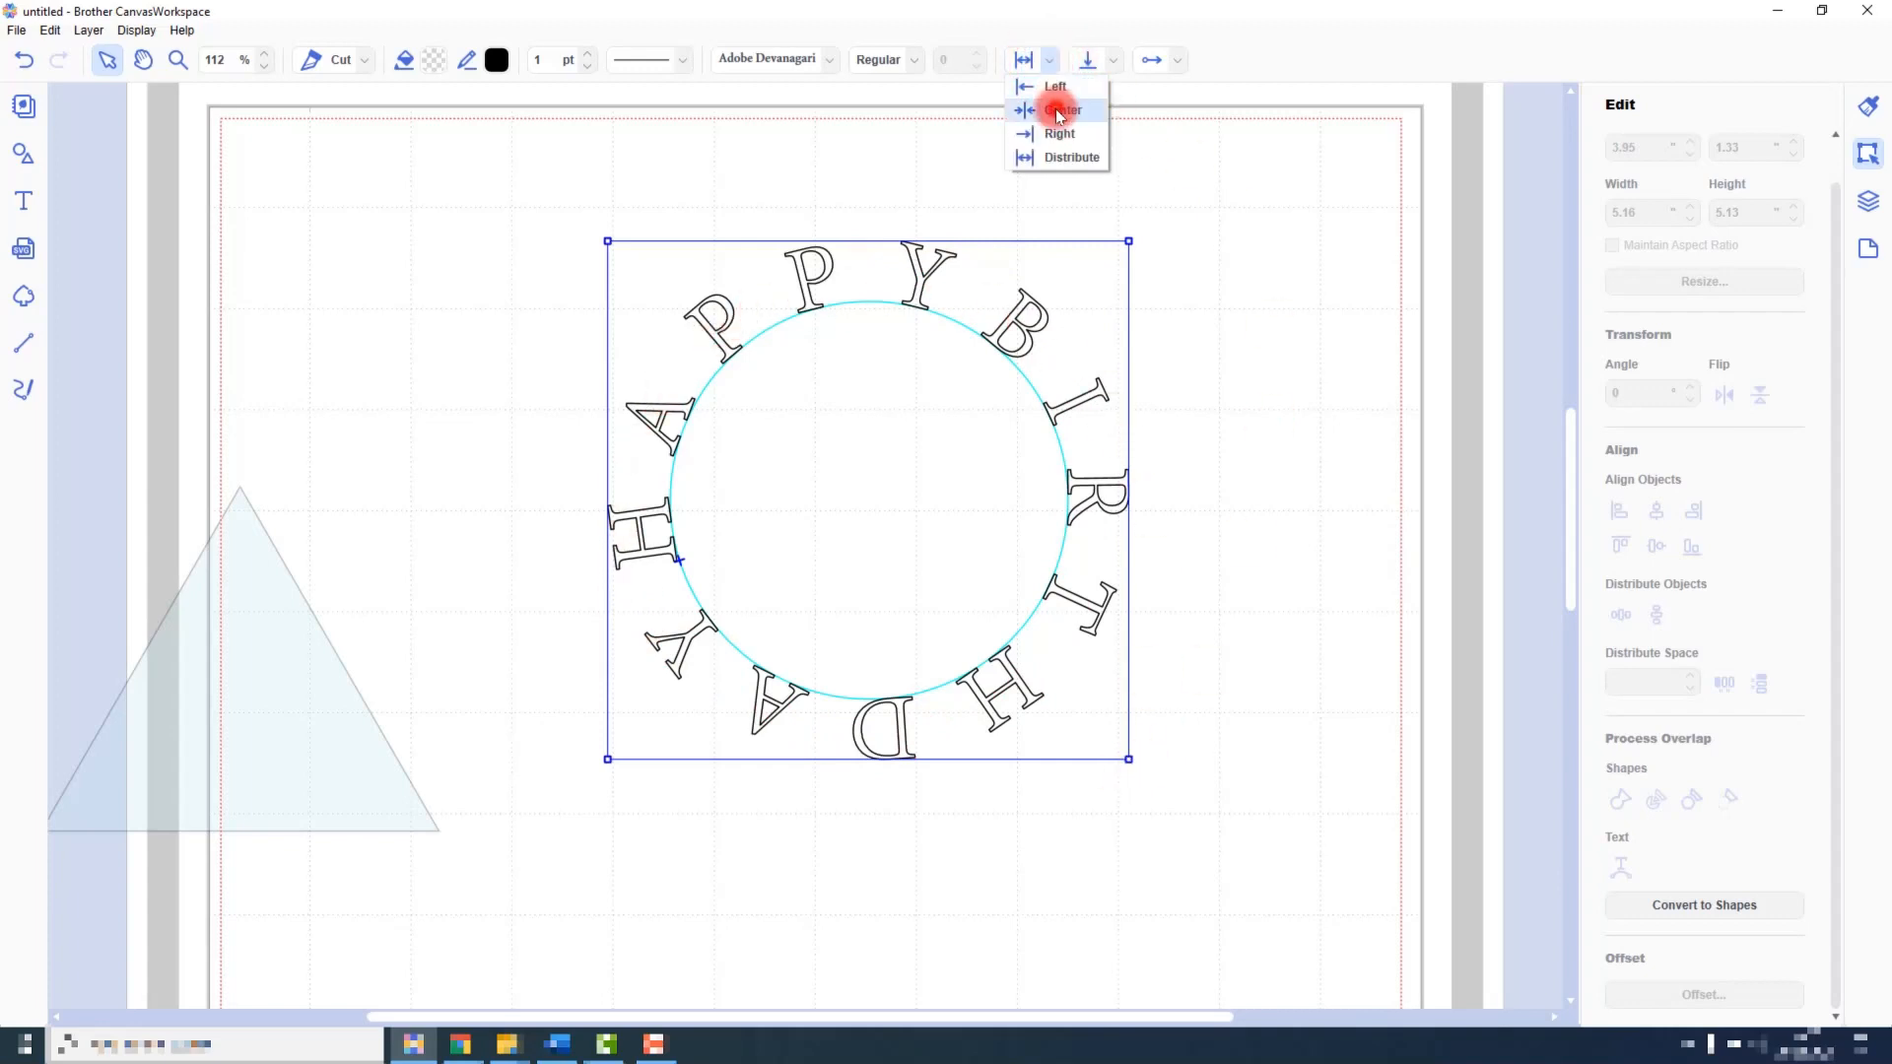
click(1055, 110)
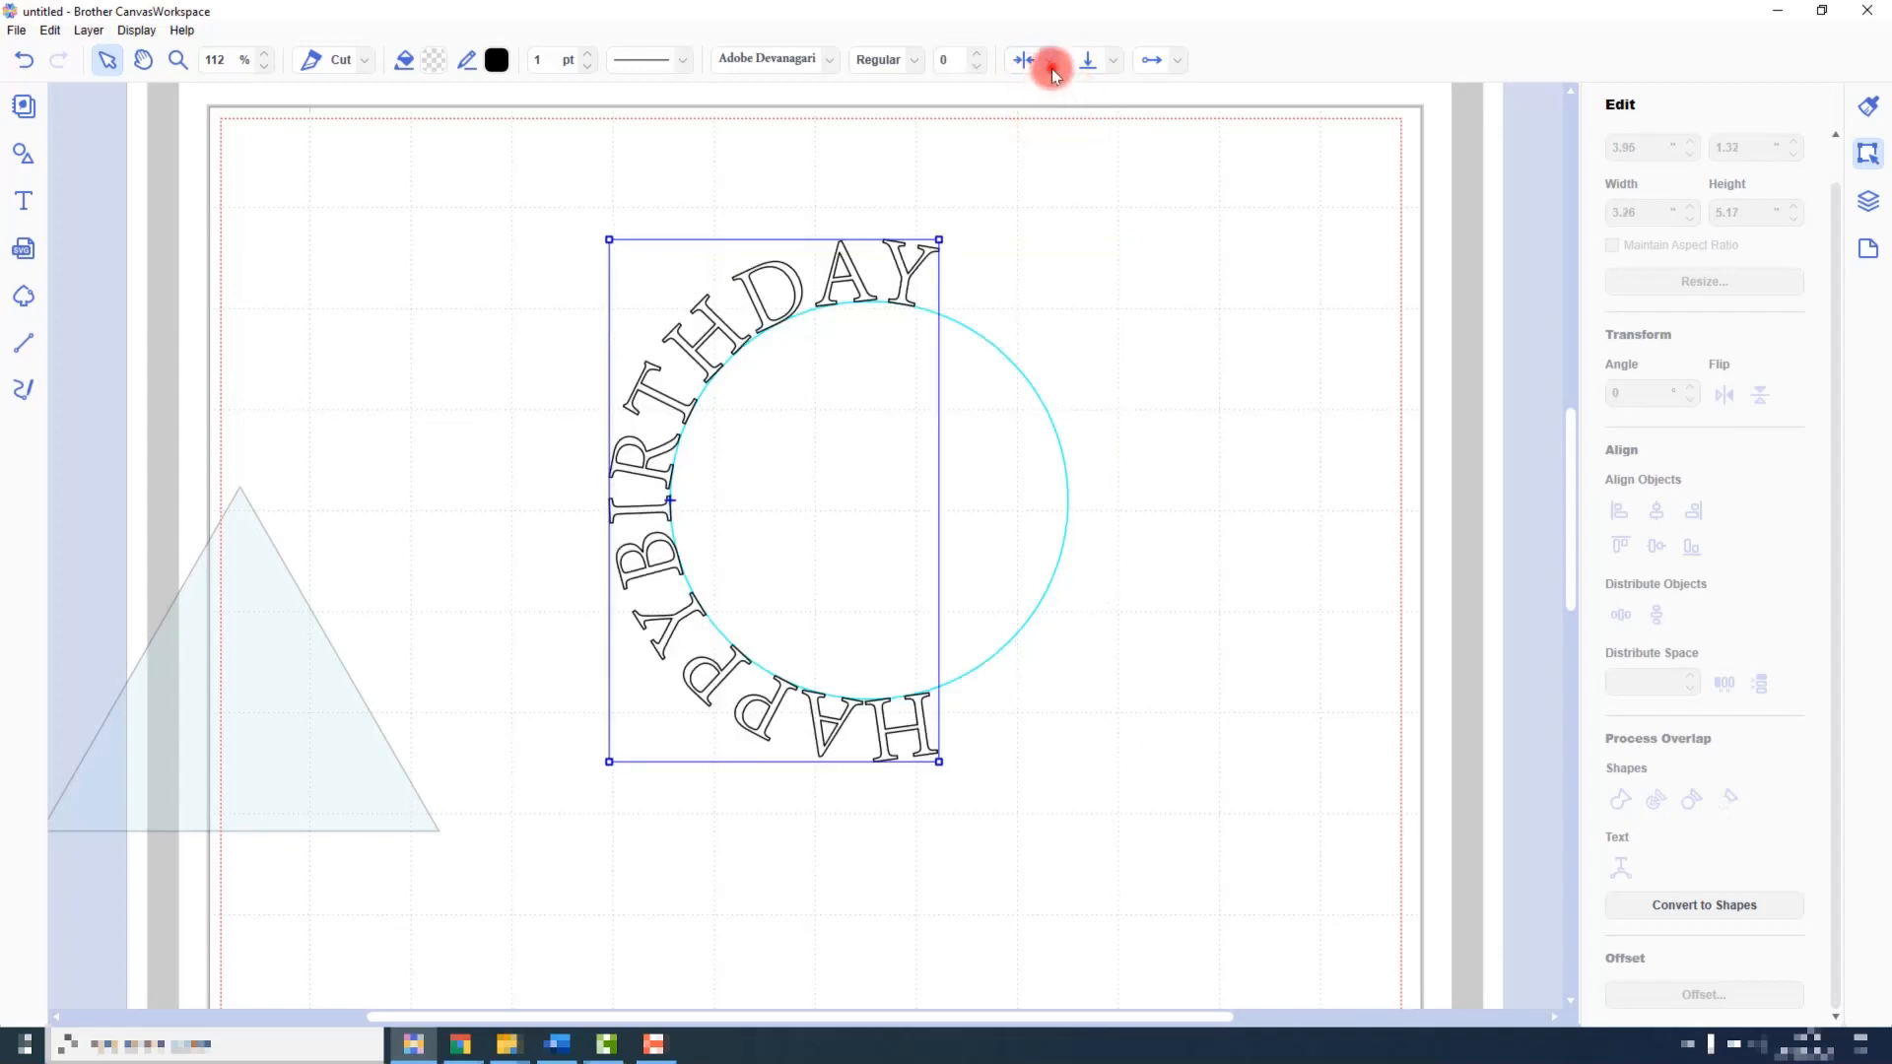
click(1050, 70)
click(1053, 89)
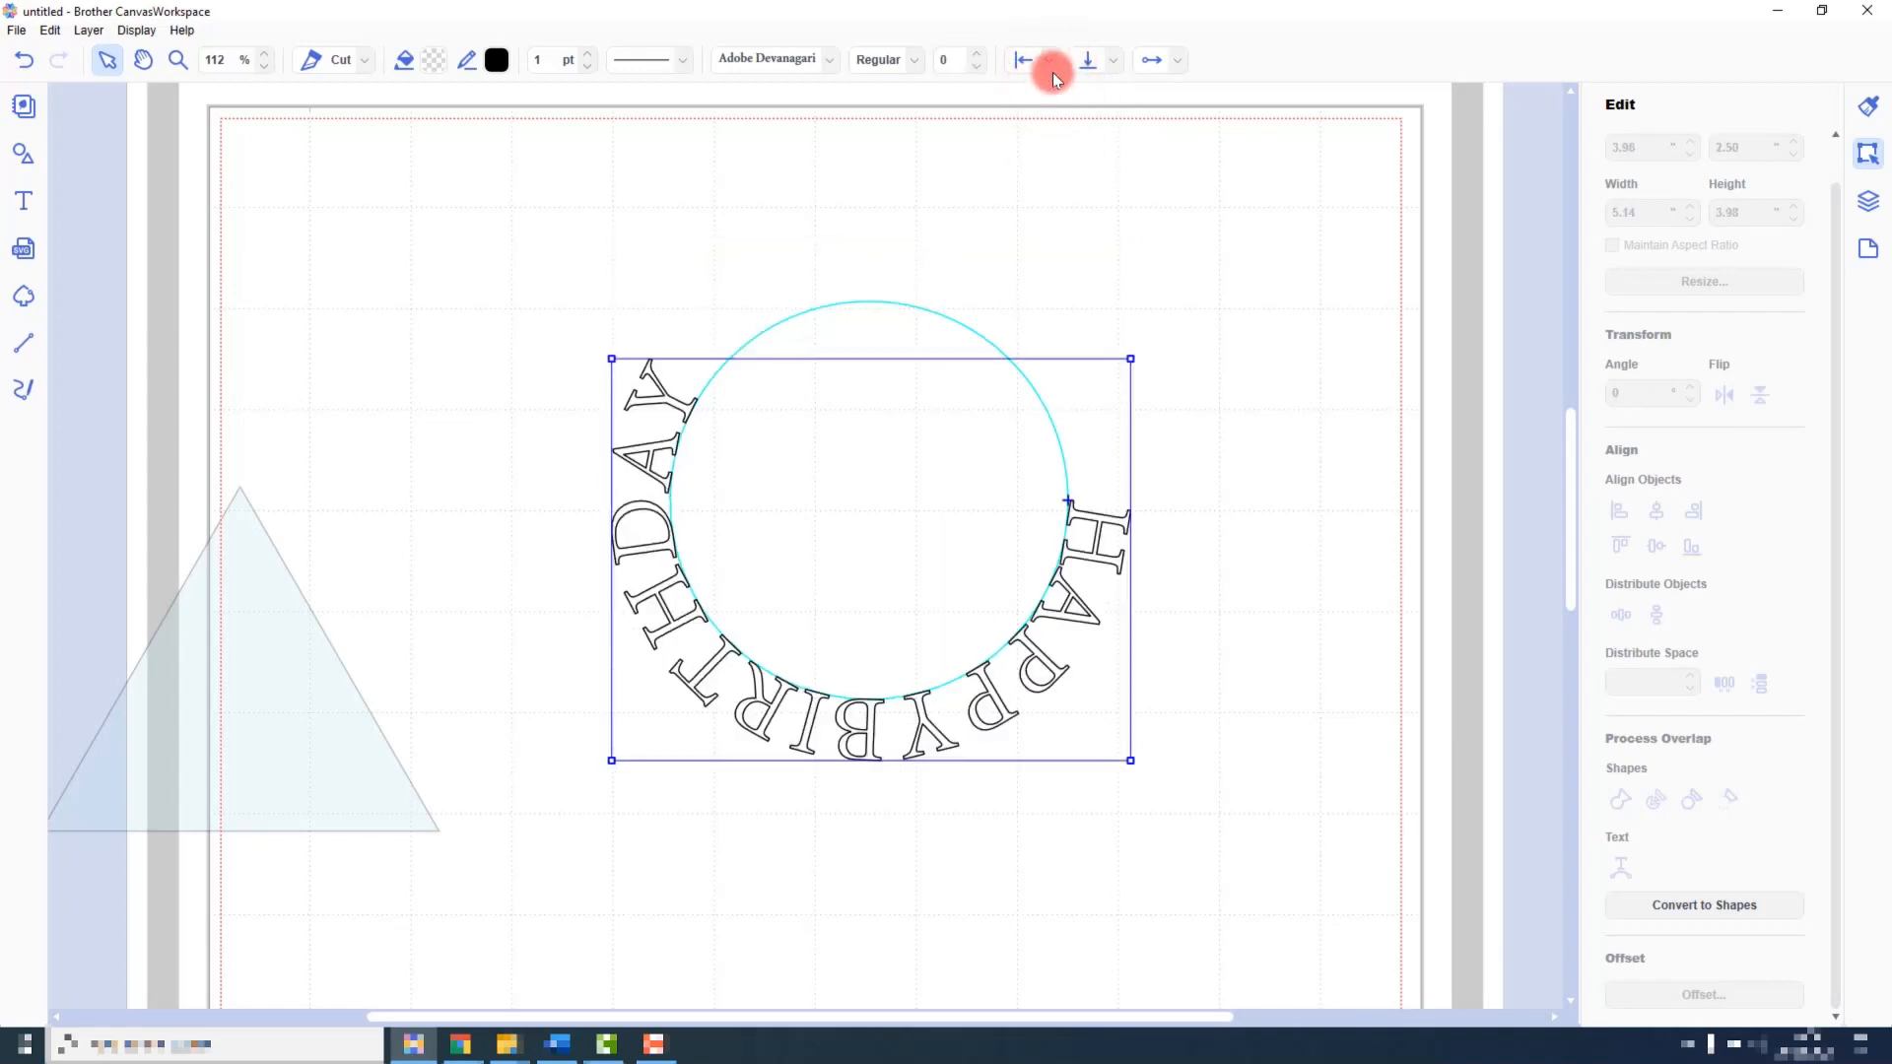
click(1049, 61)
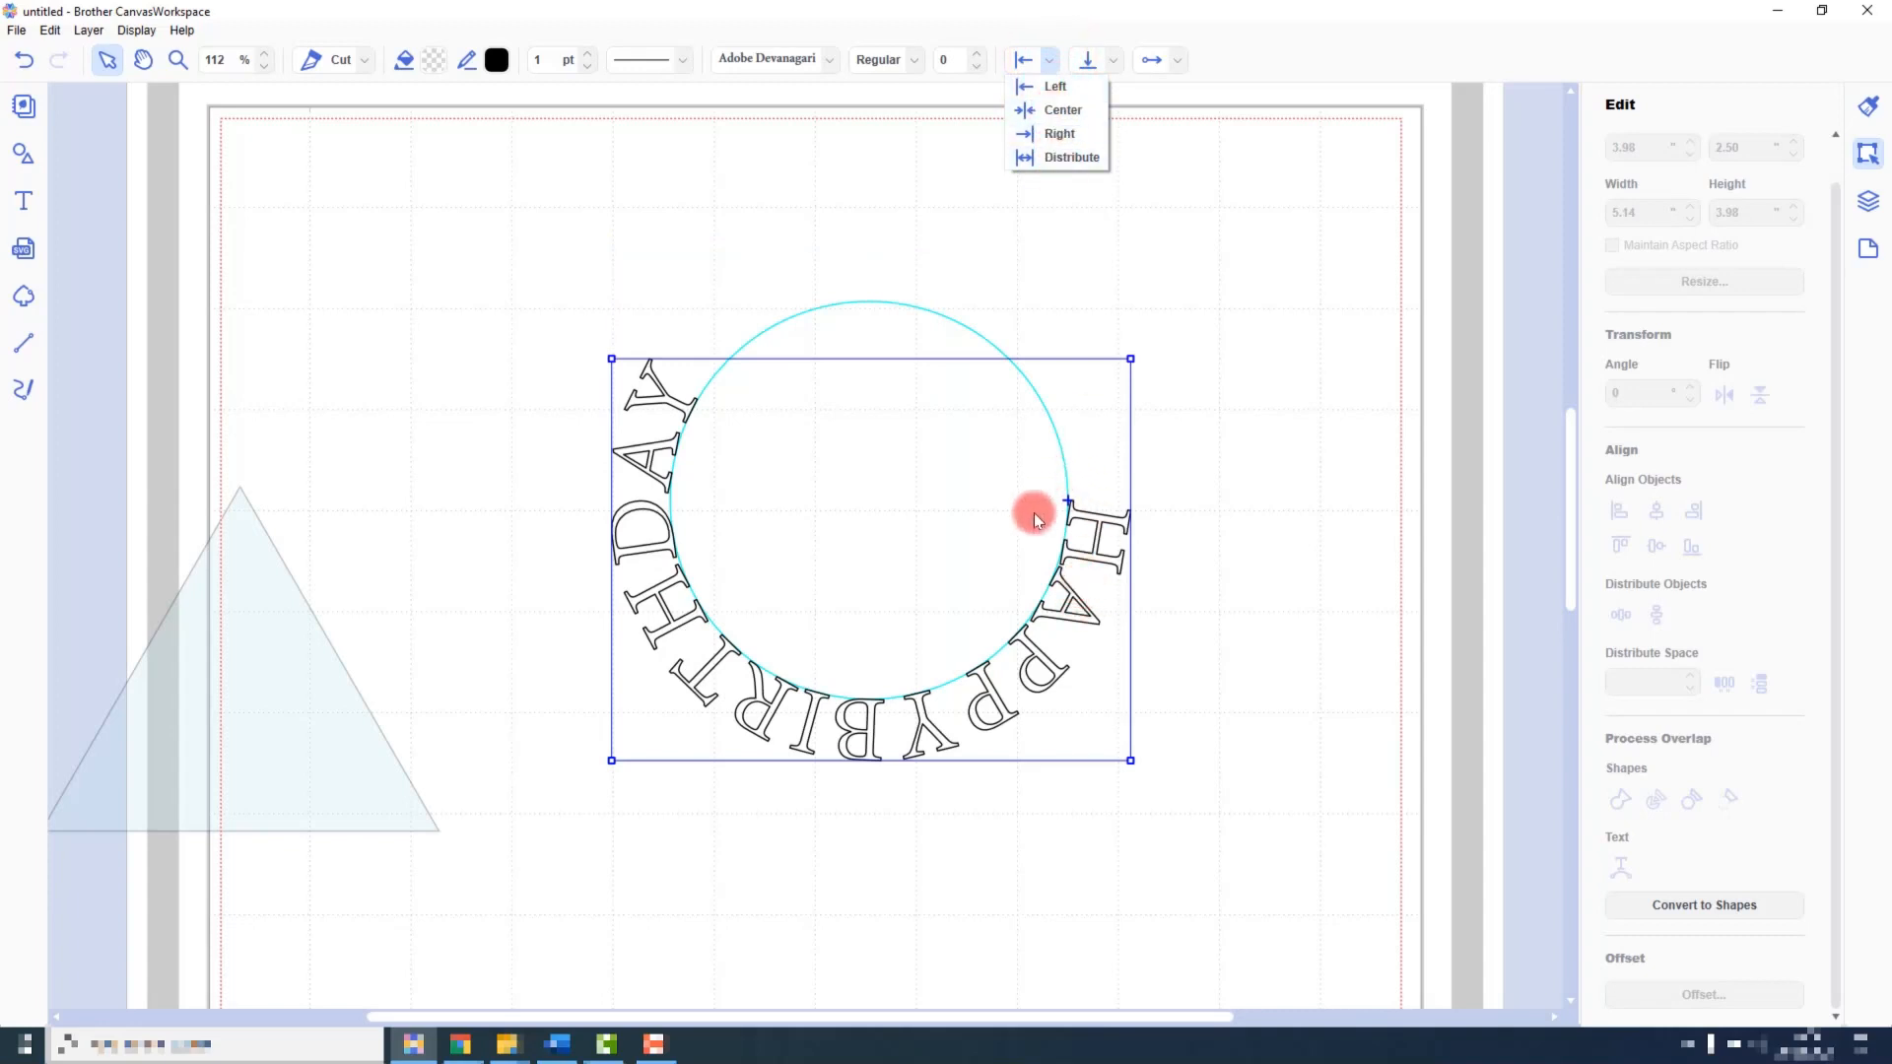
click(1056, 112)
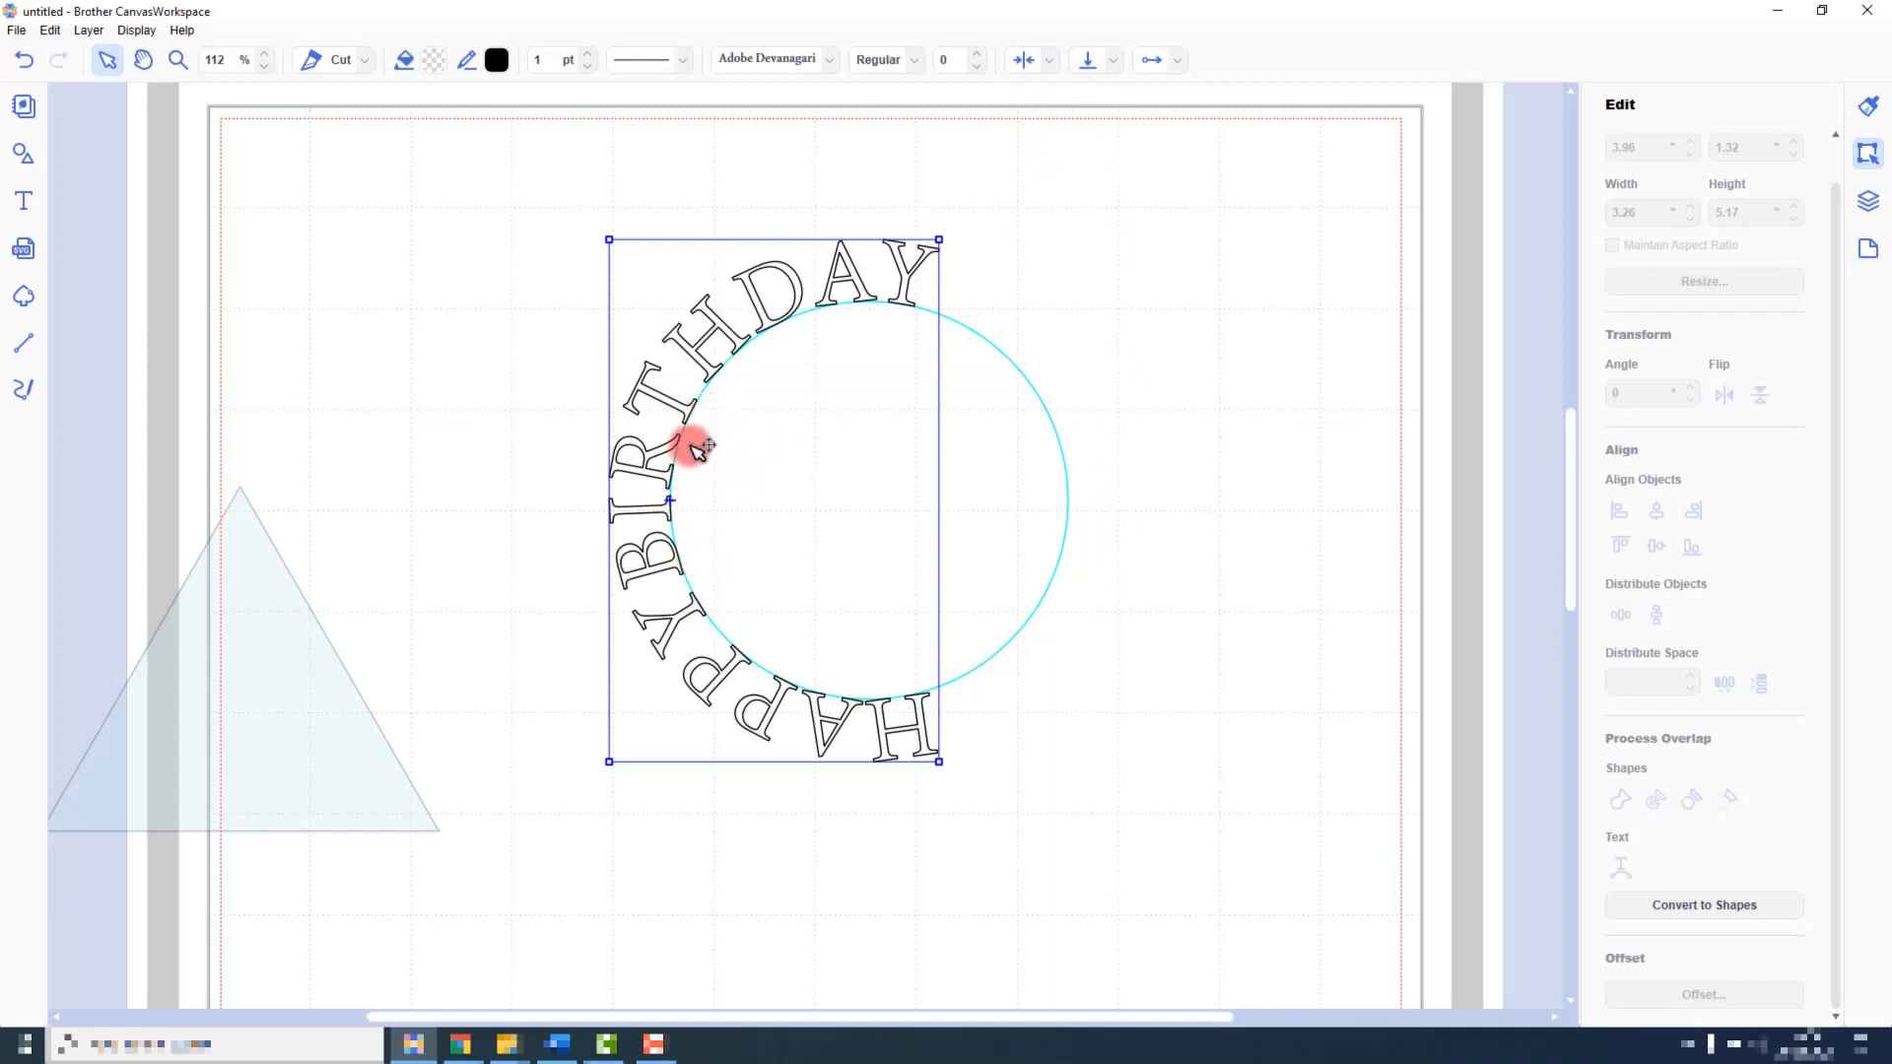
click(1049, 60)
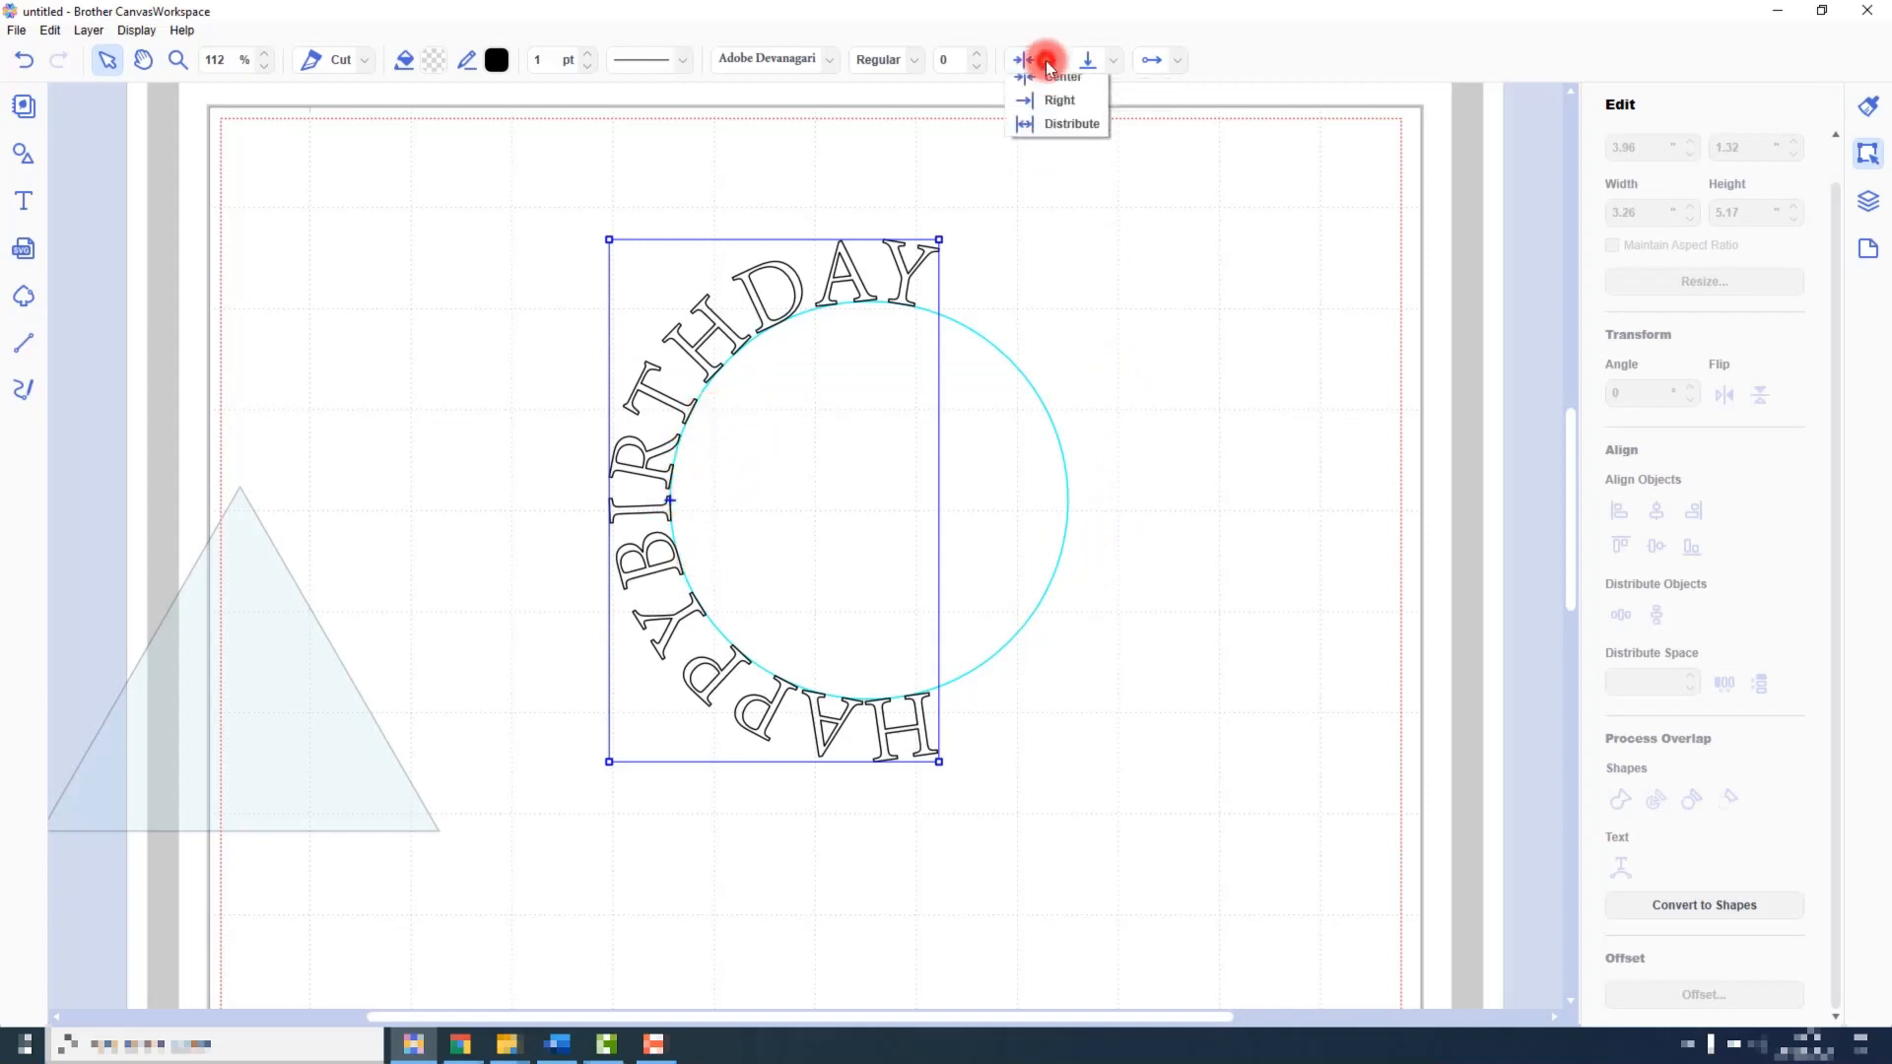
click(1054, 87)
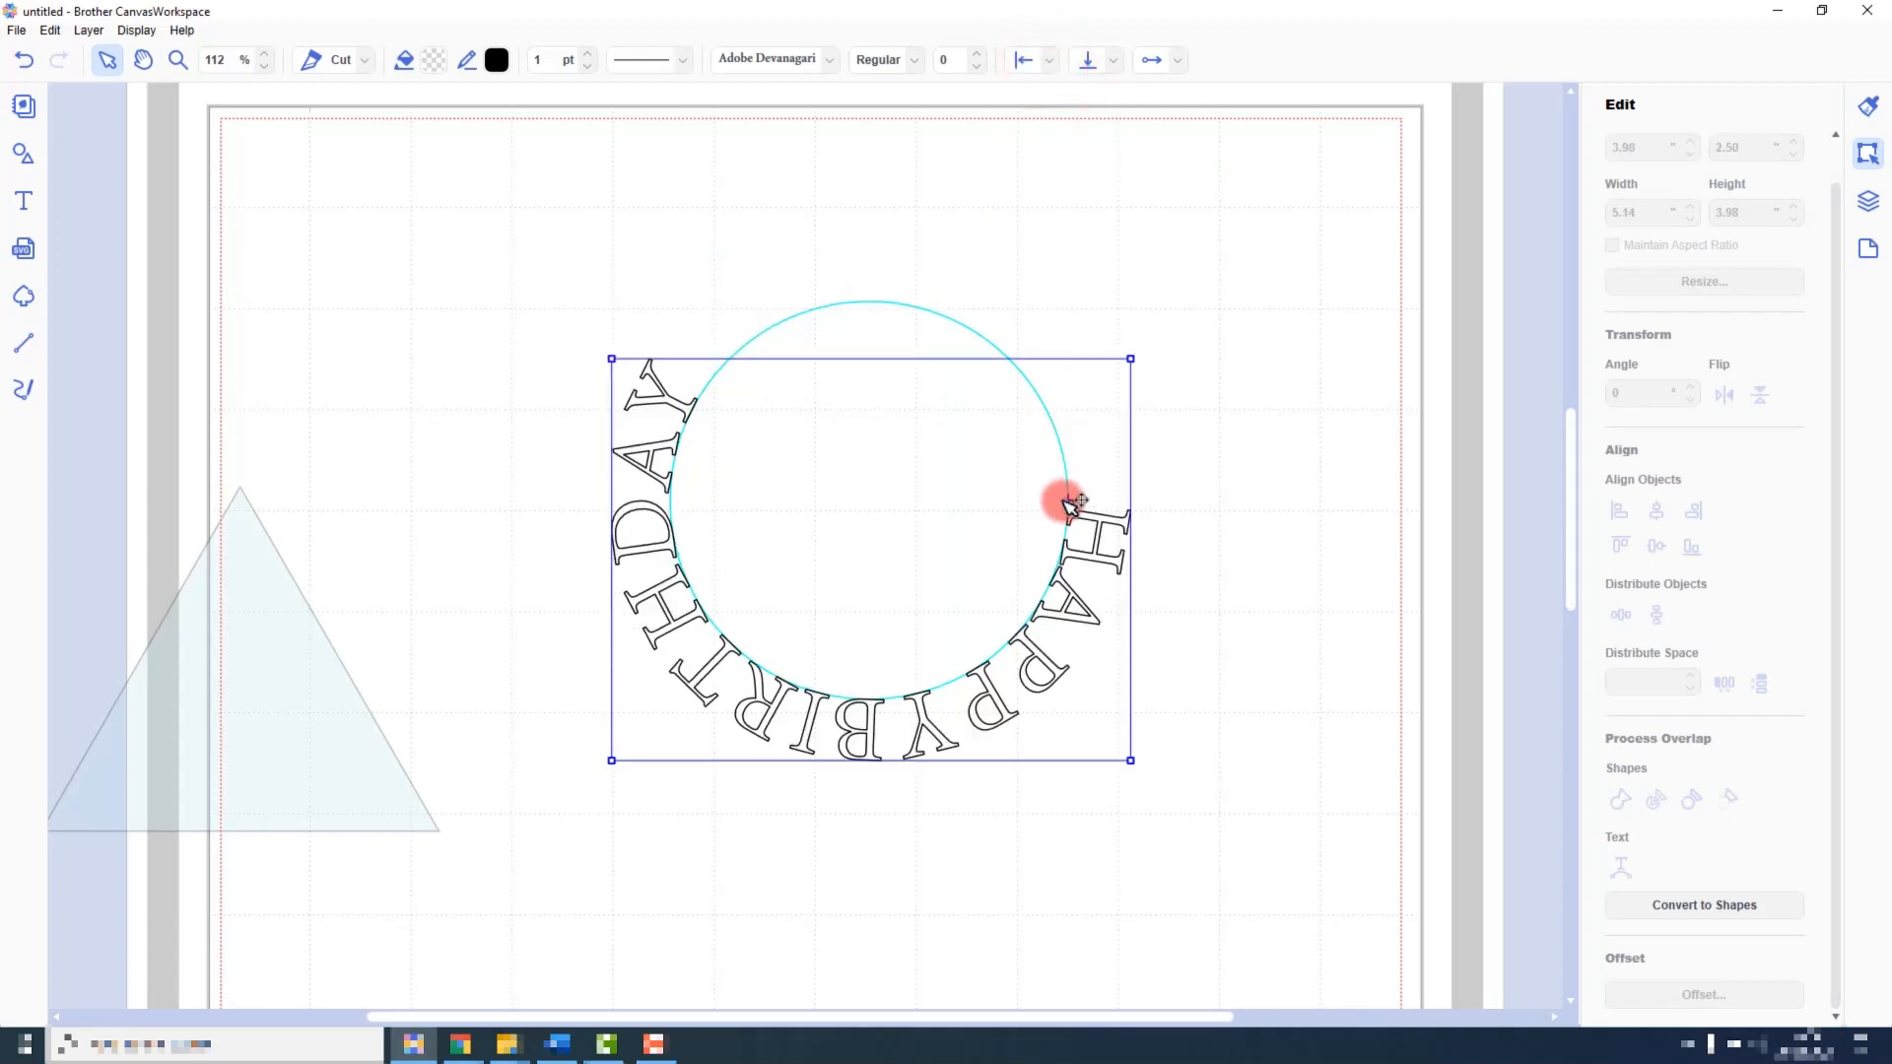
Try the Right horizontal alignment for the text on the circle and settle on Center
click(1053, 63)
click(1051, 129)
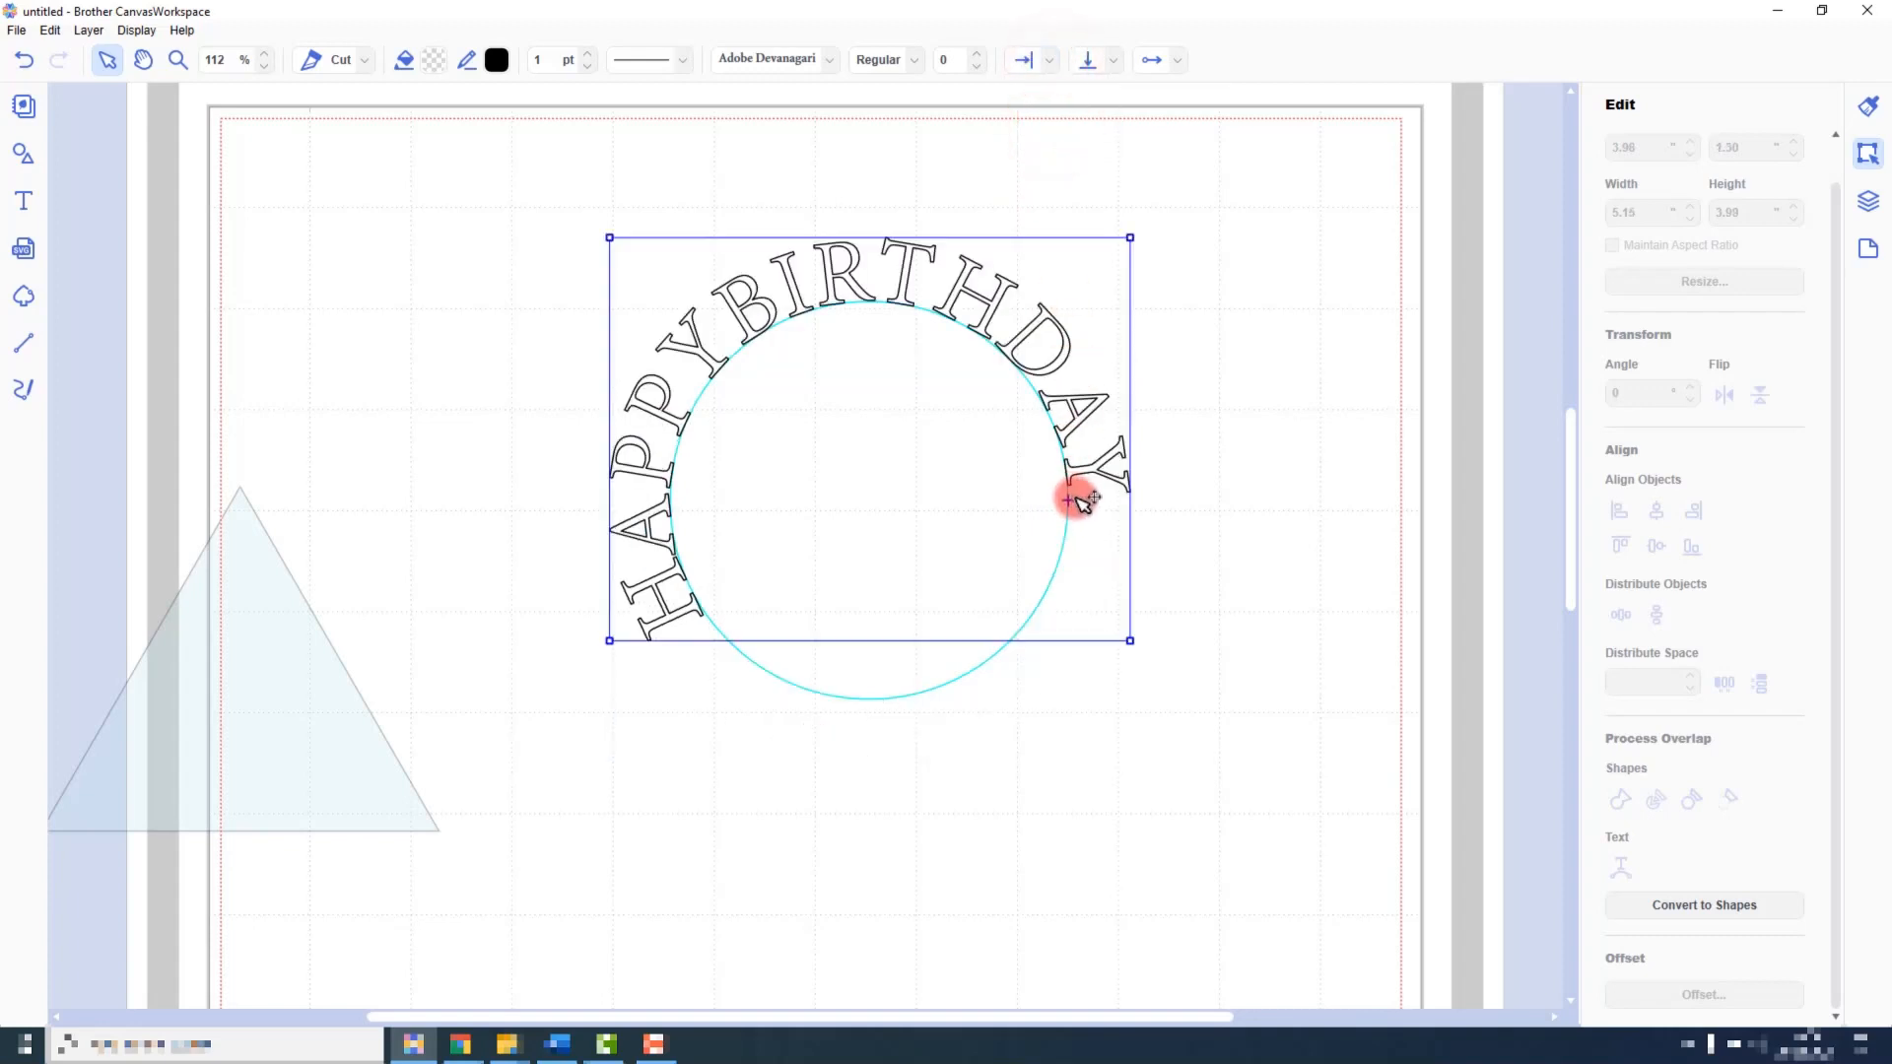
click(1050, 63)
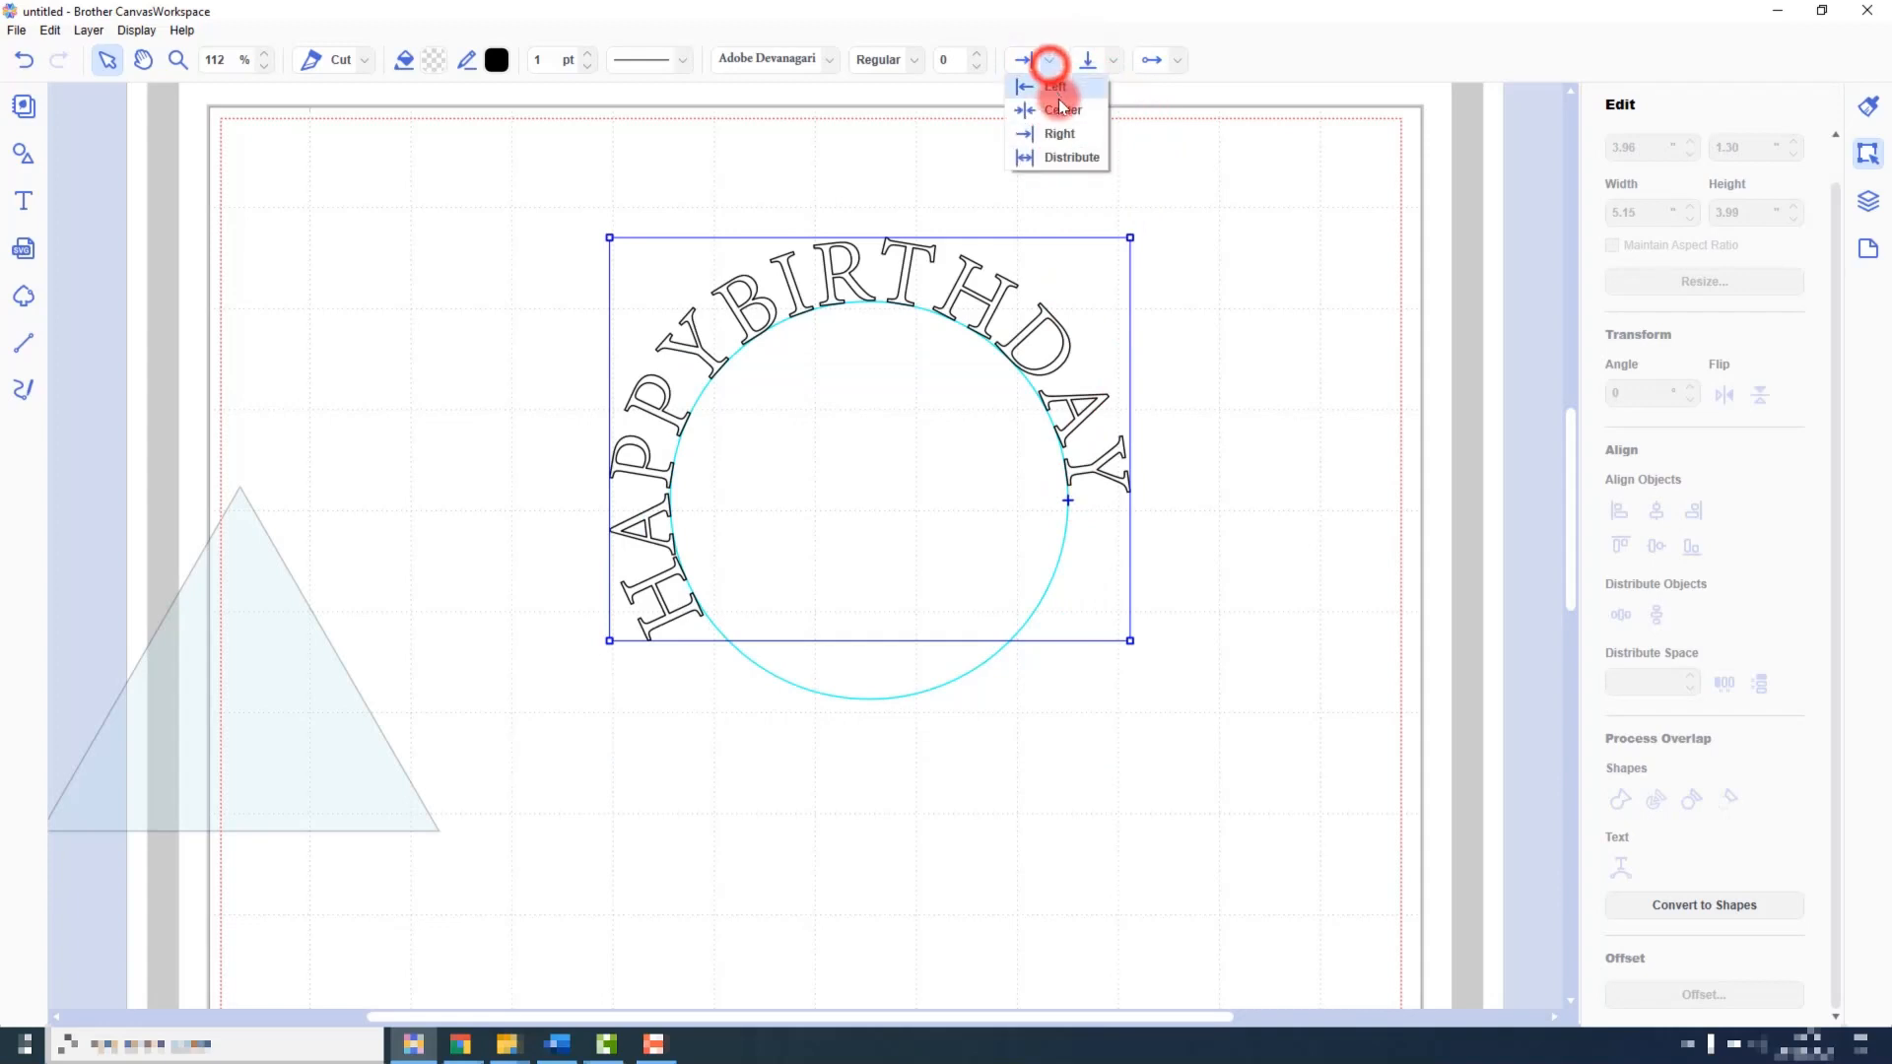
click(1060, 109)
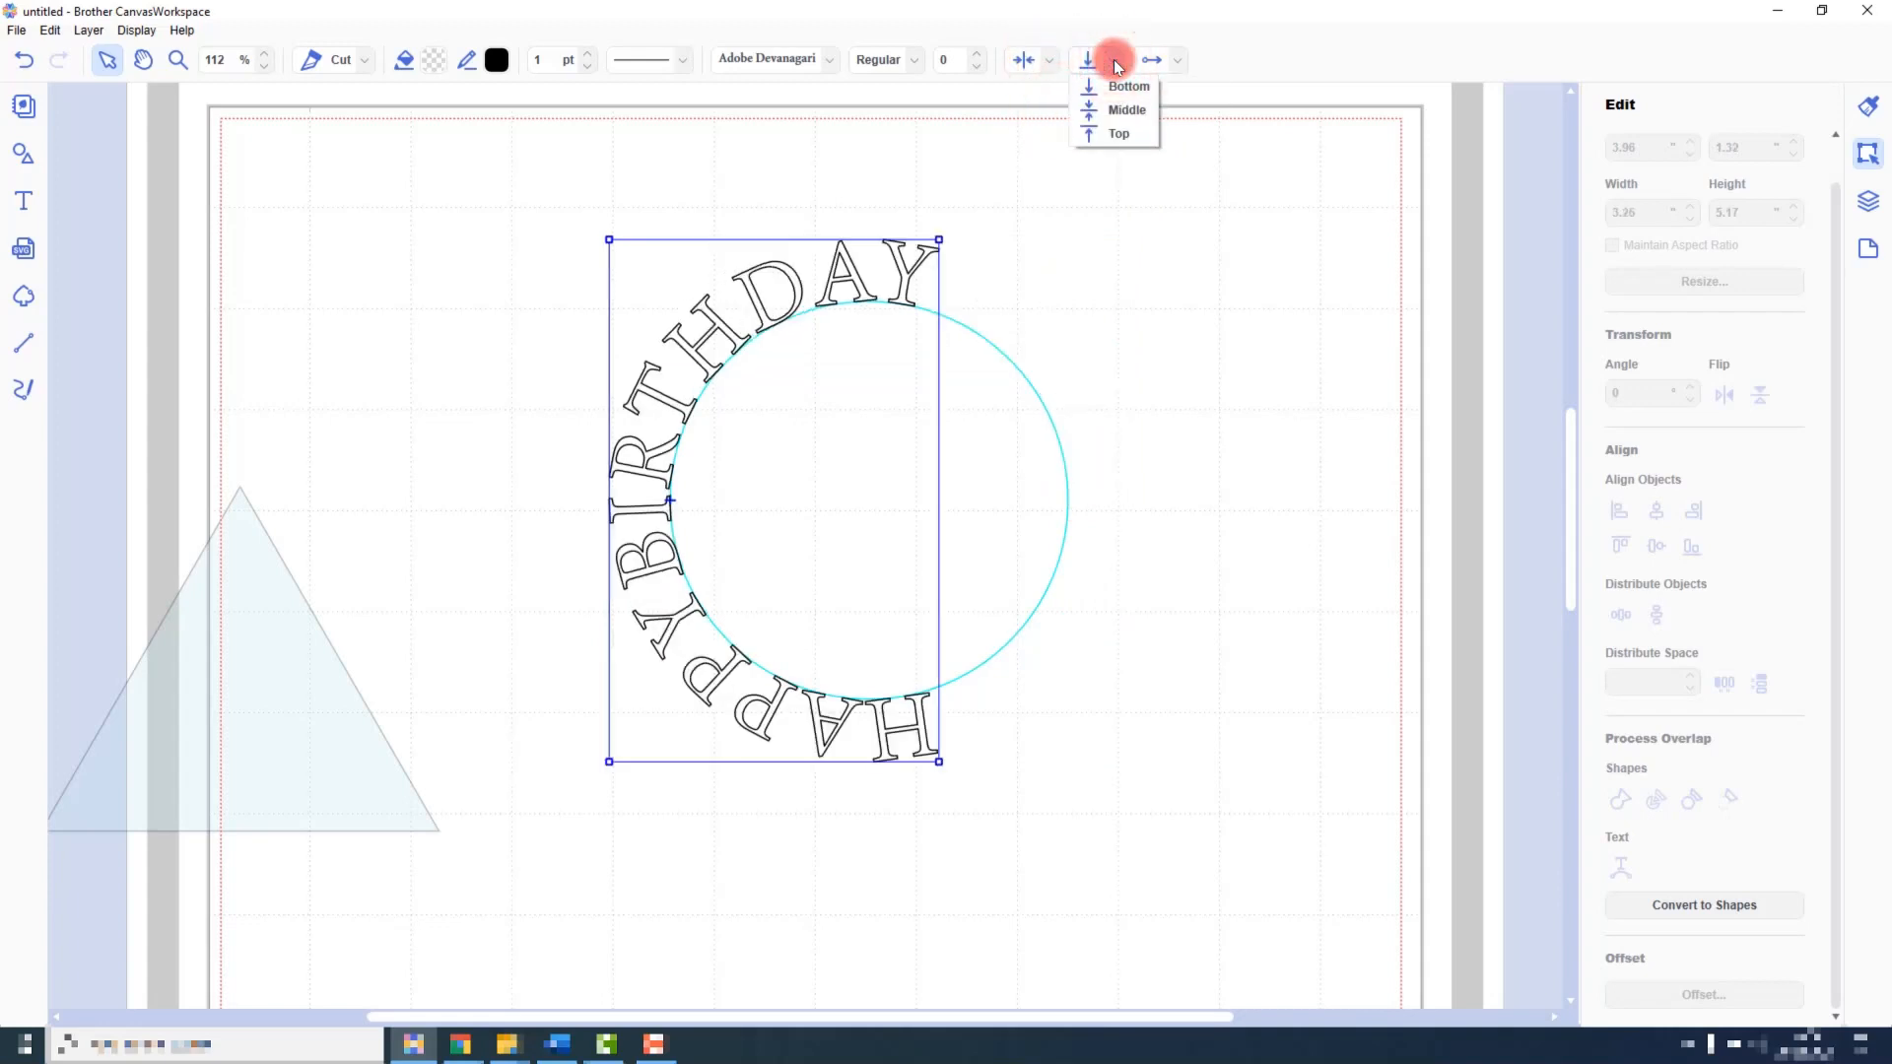
Try the Middle and Top vertical alignments for the text on the circle and return it to Bottom
click(1128, 110)
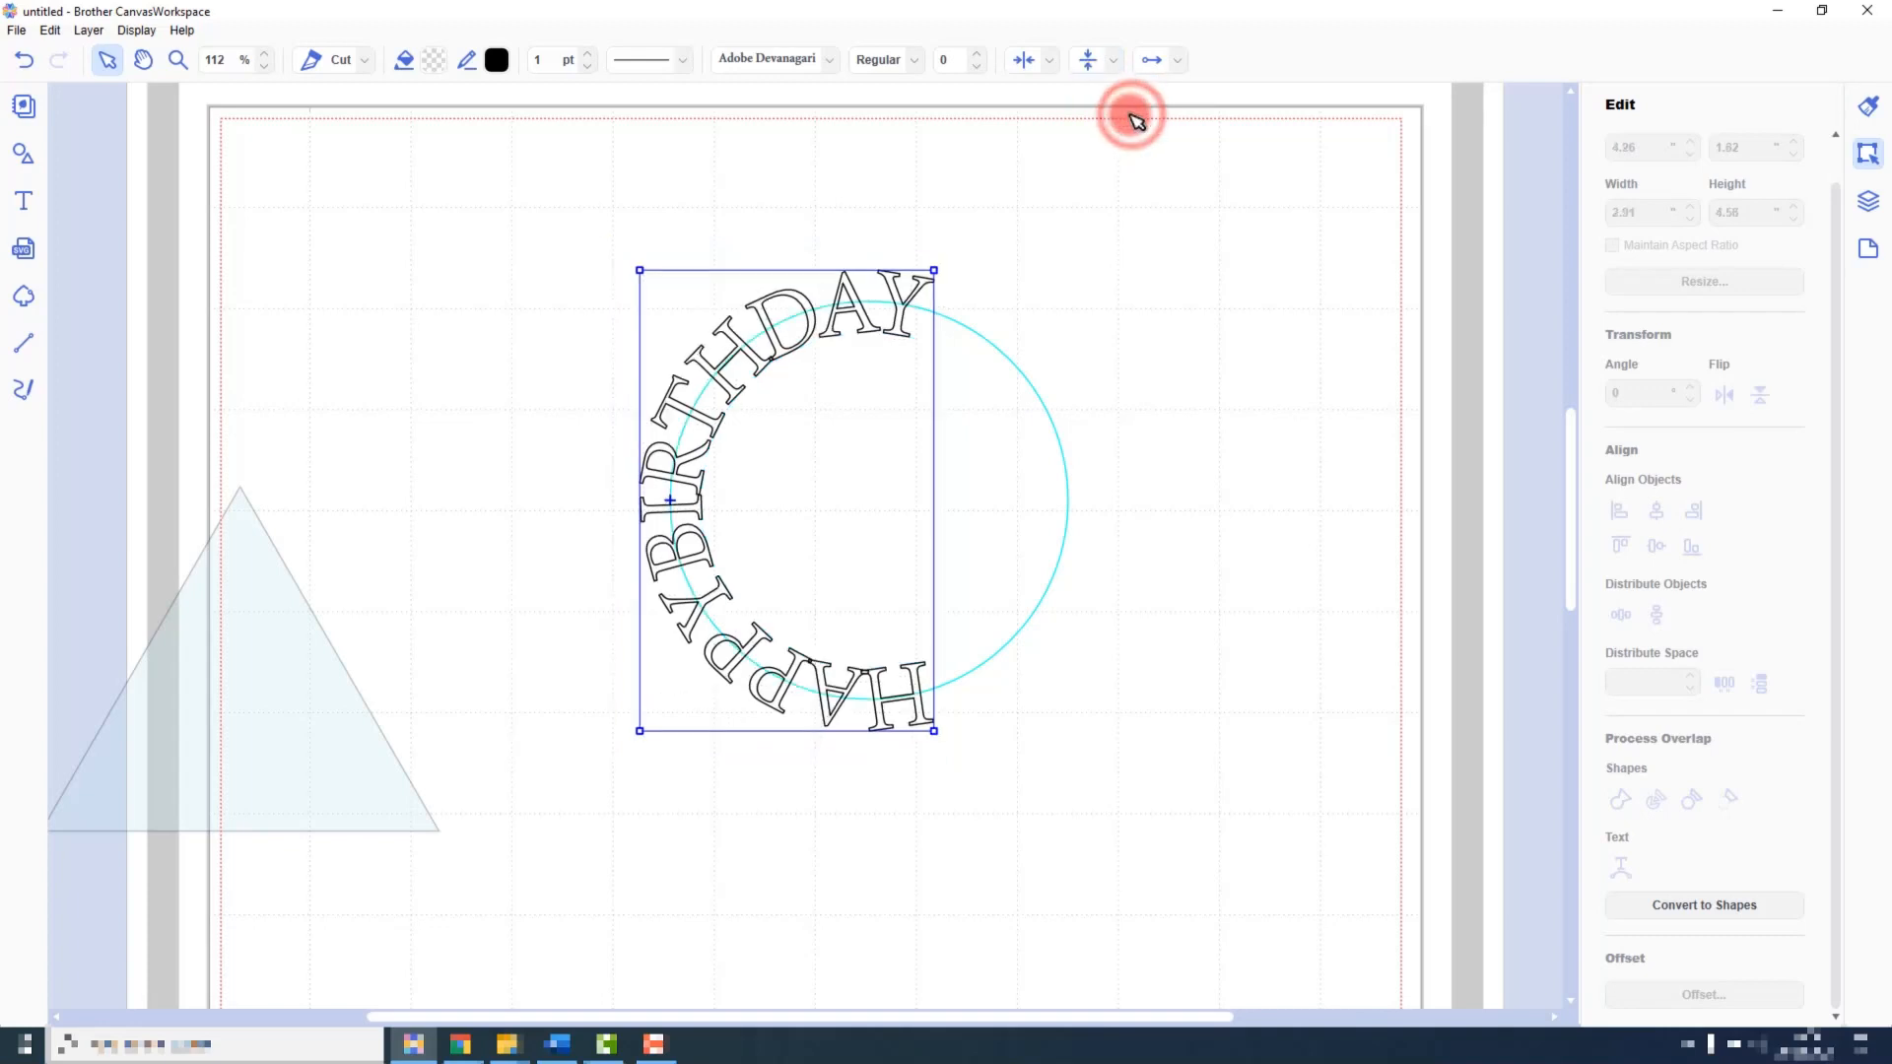
click(1113, 60)
click(1125, 135)
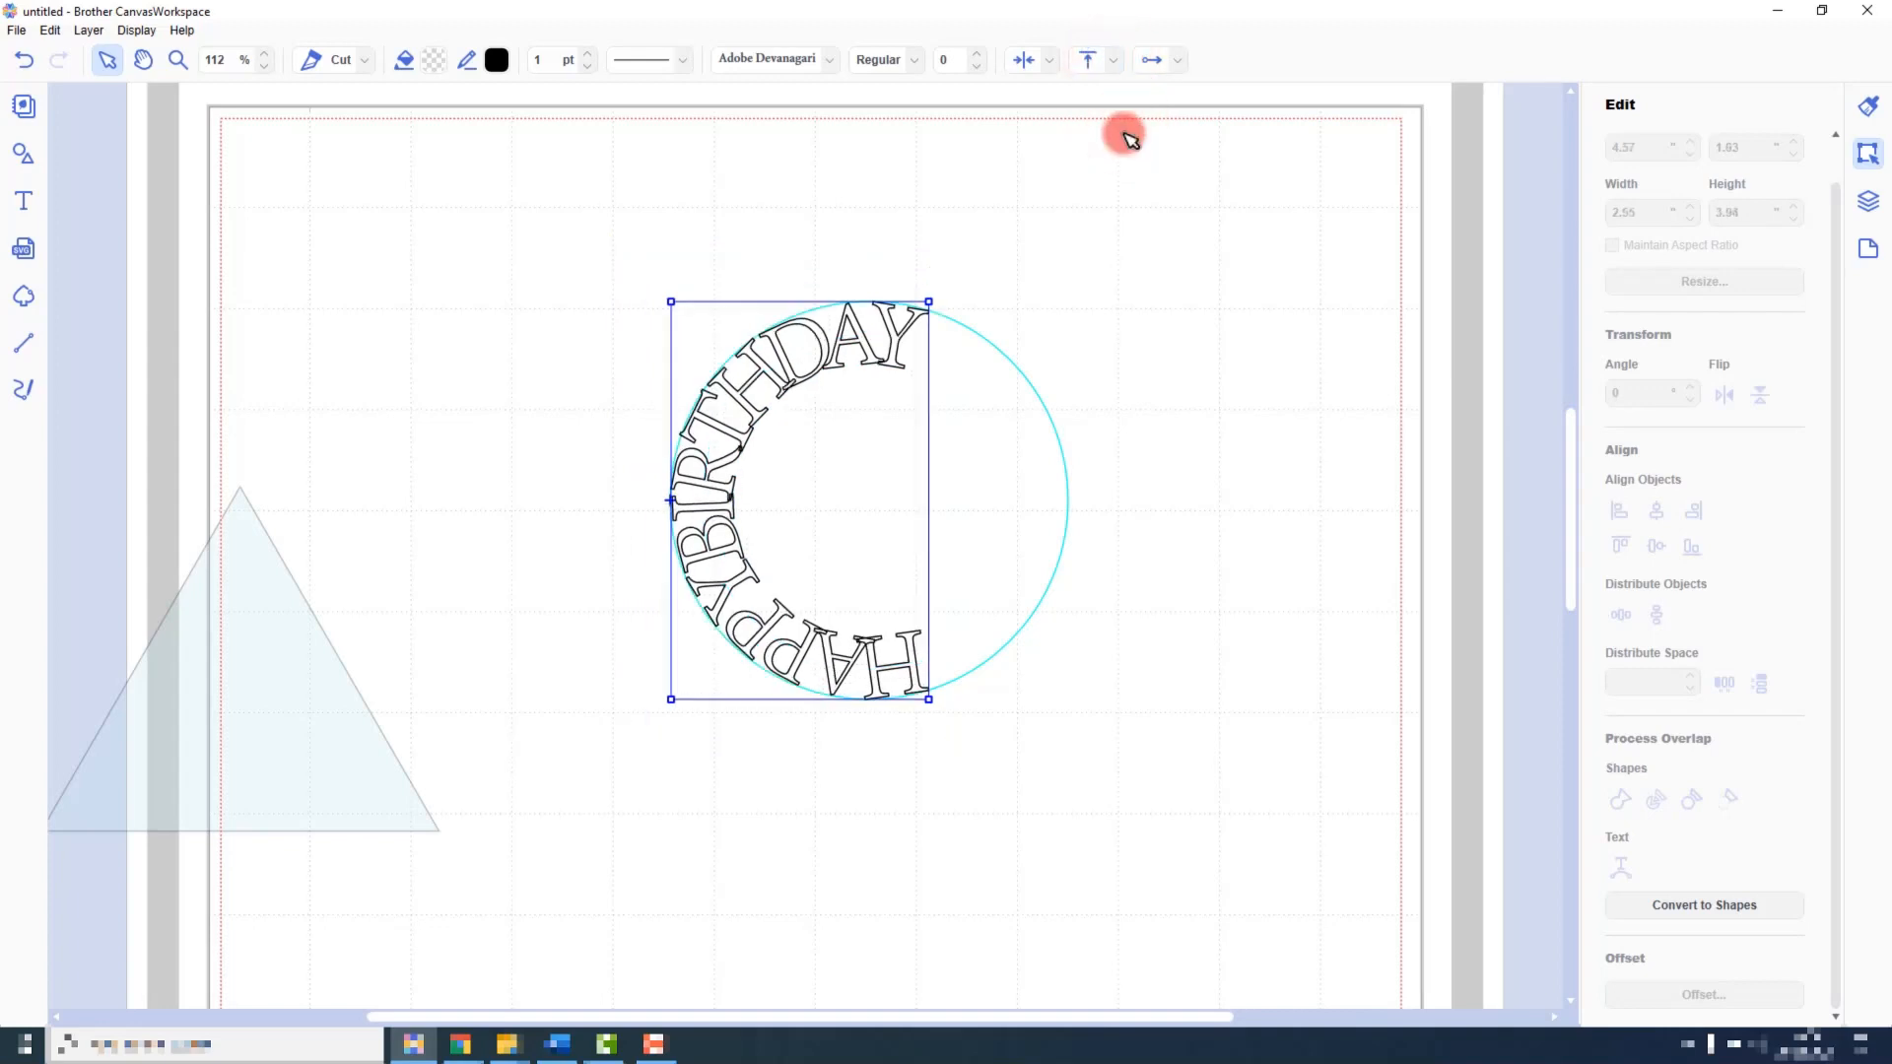
click(1114, 63)
click(1125, 114)
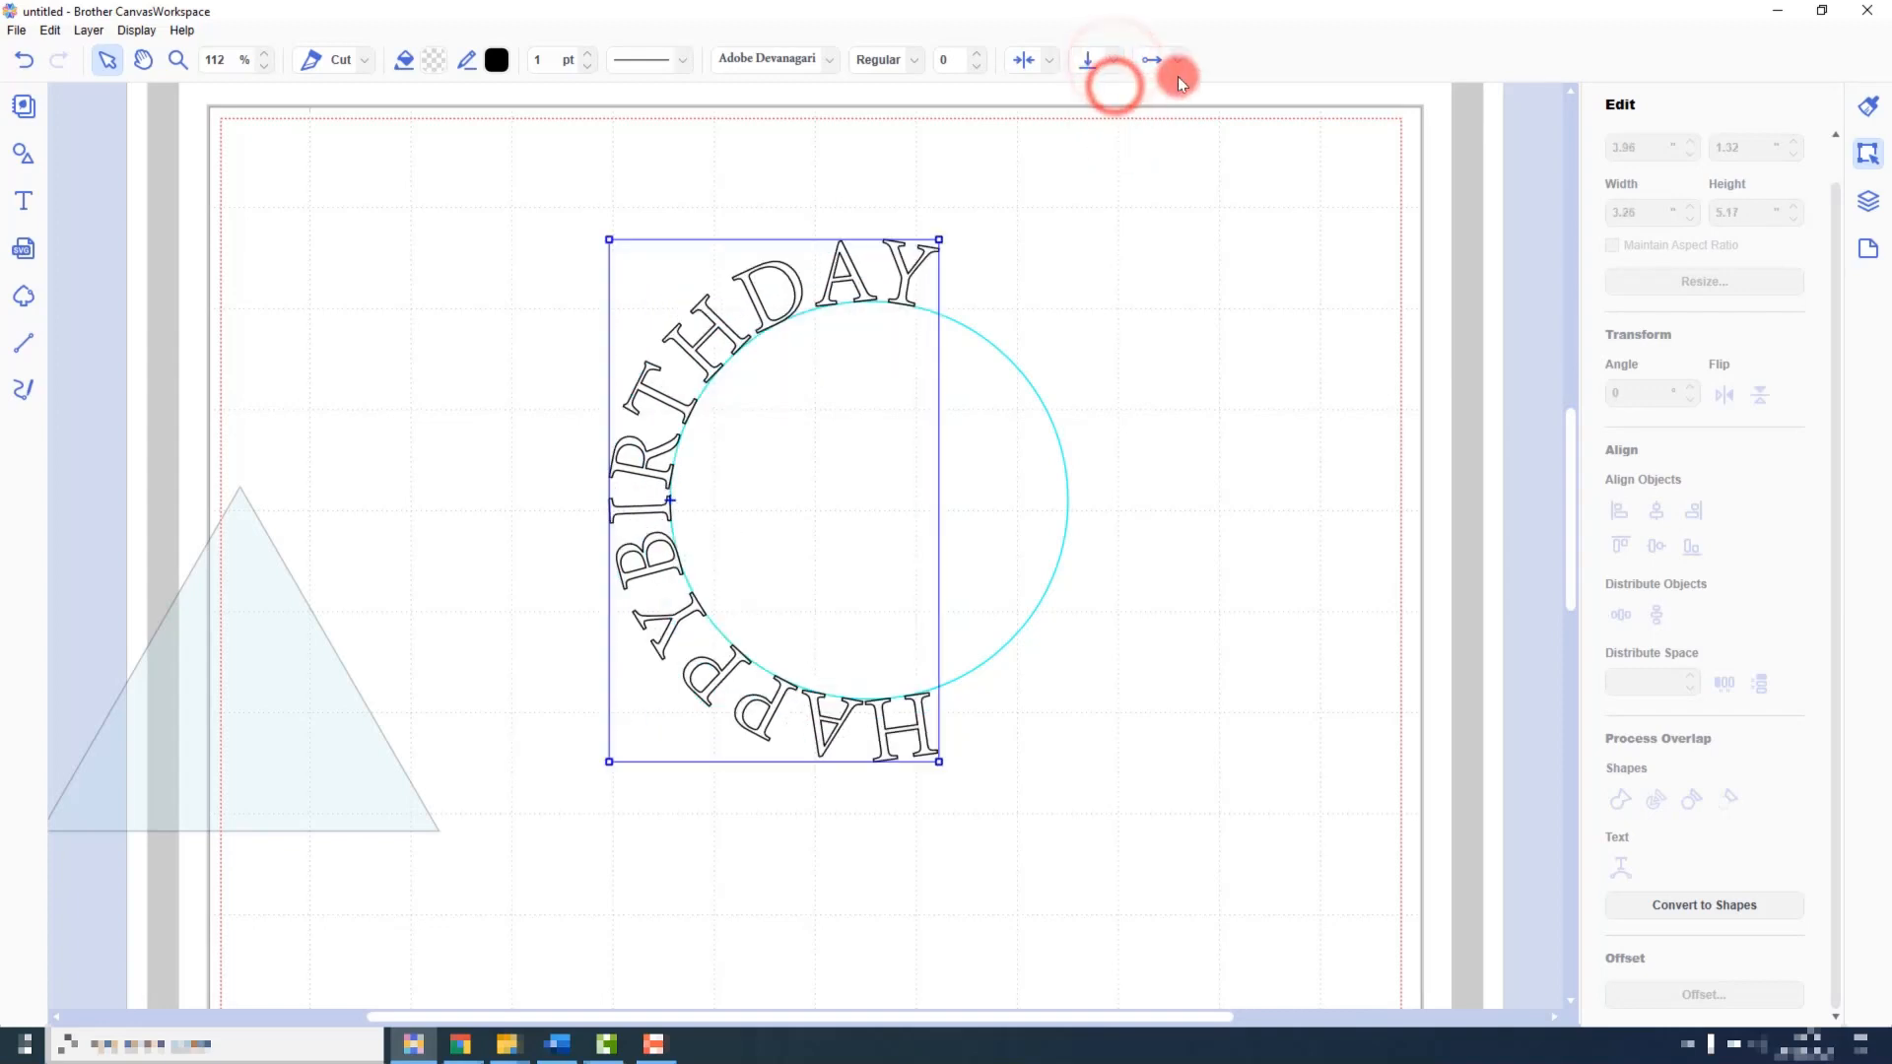
Try the End to Start path direction for the text on the circle and return it to Start to End
click(1179, 65)
click(1183, 88)
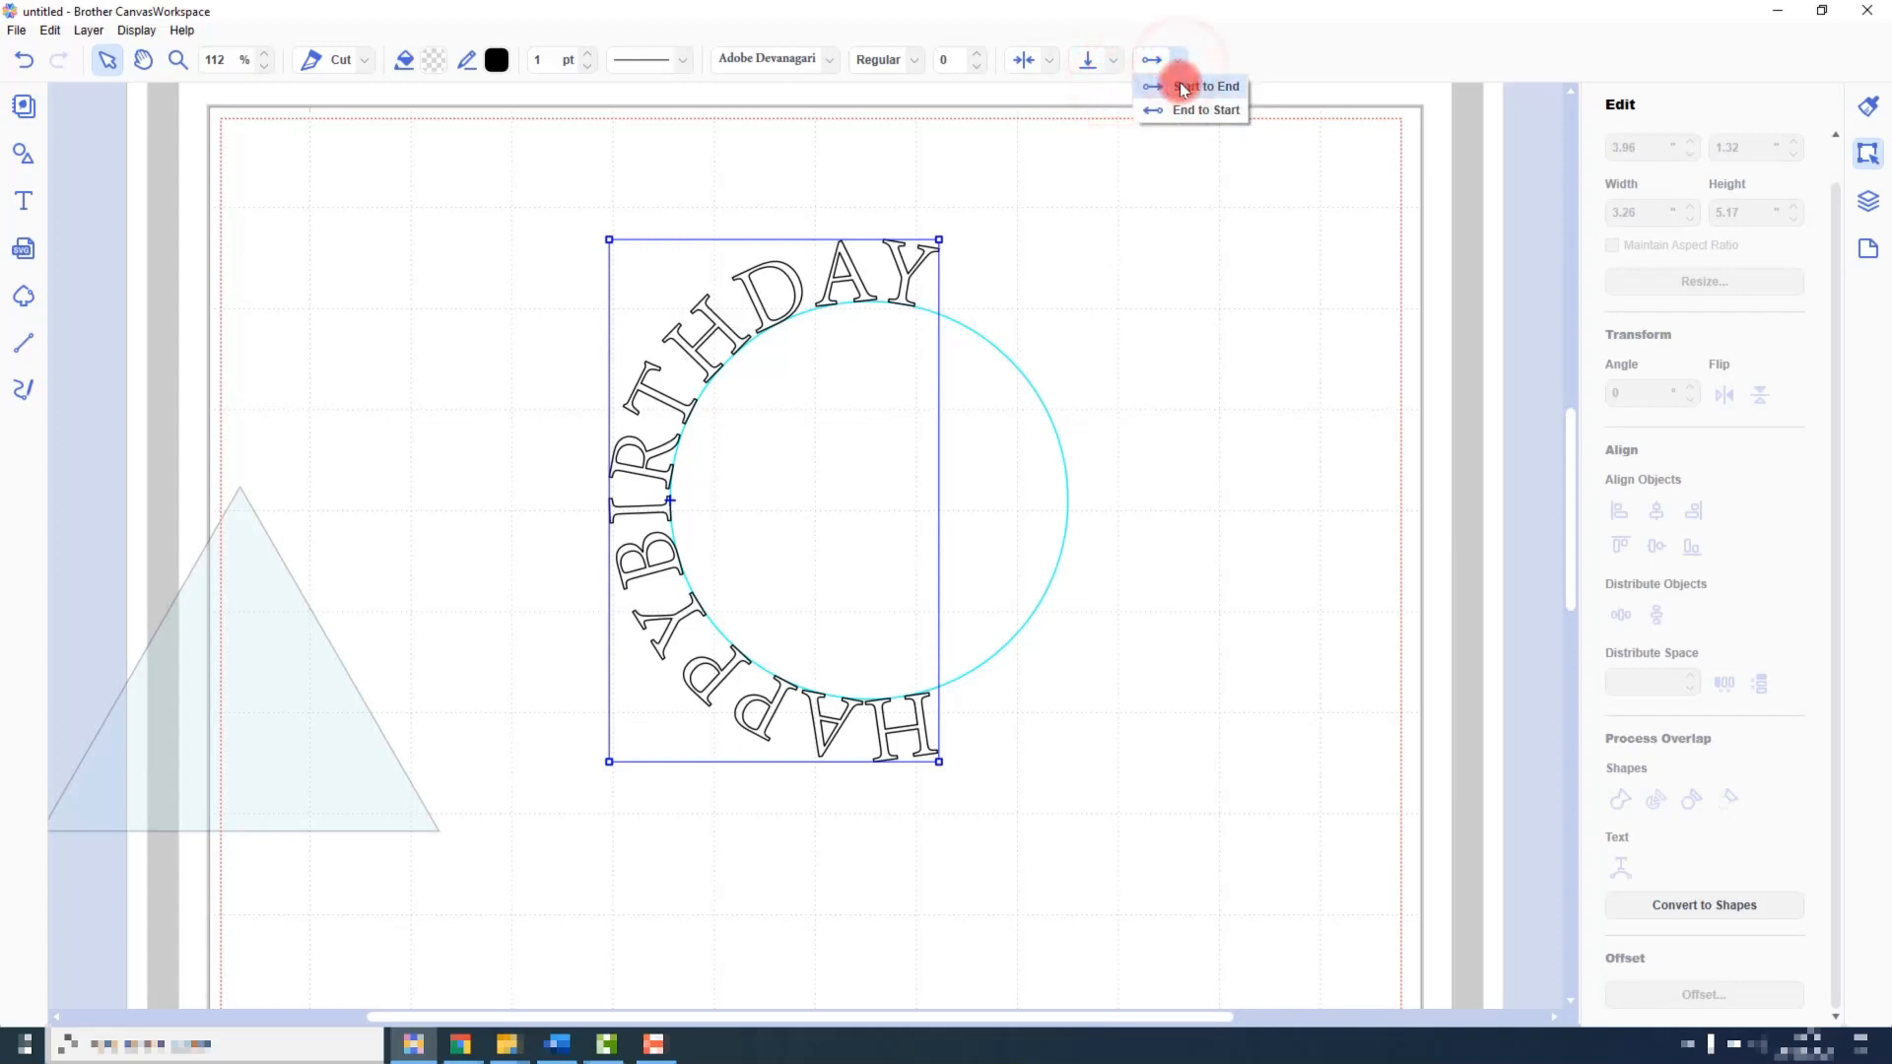
click(1175, 59)
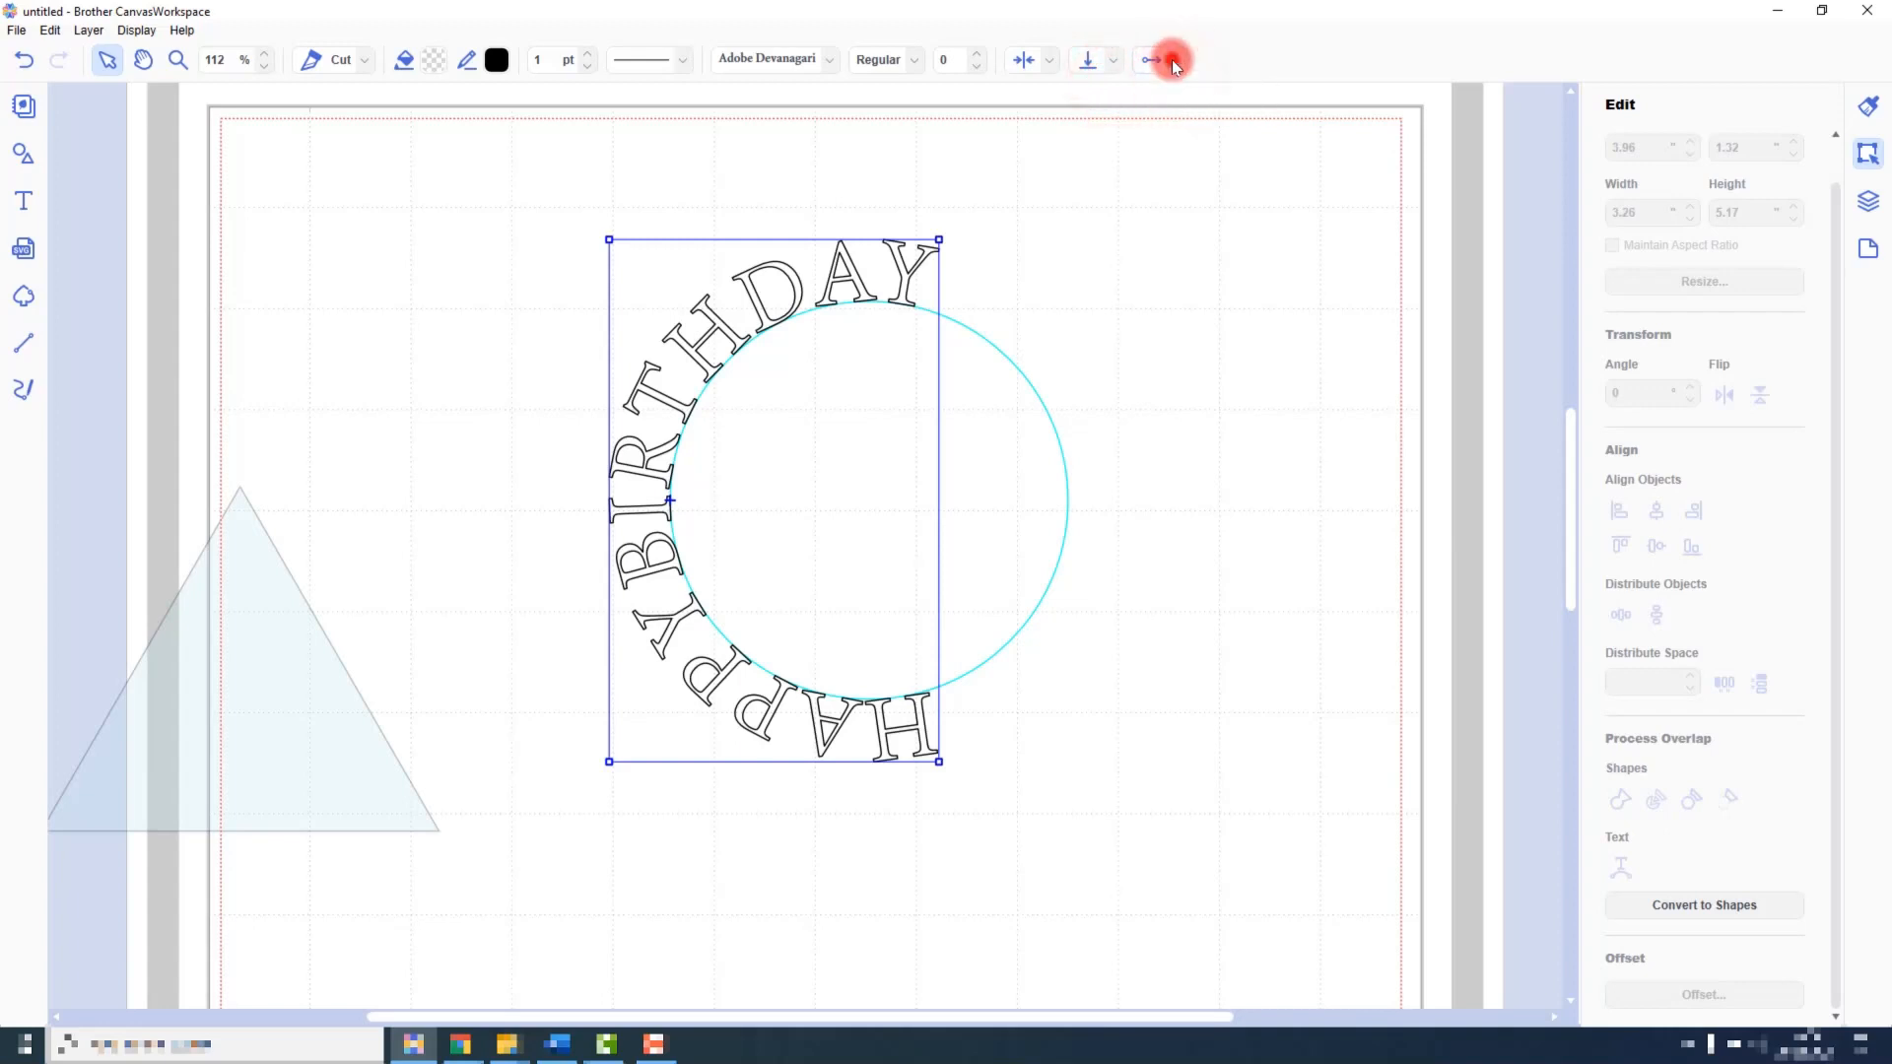
click(1182, 110)
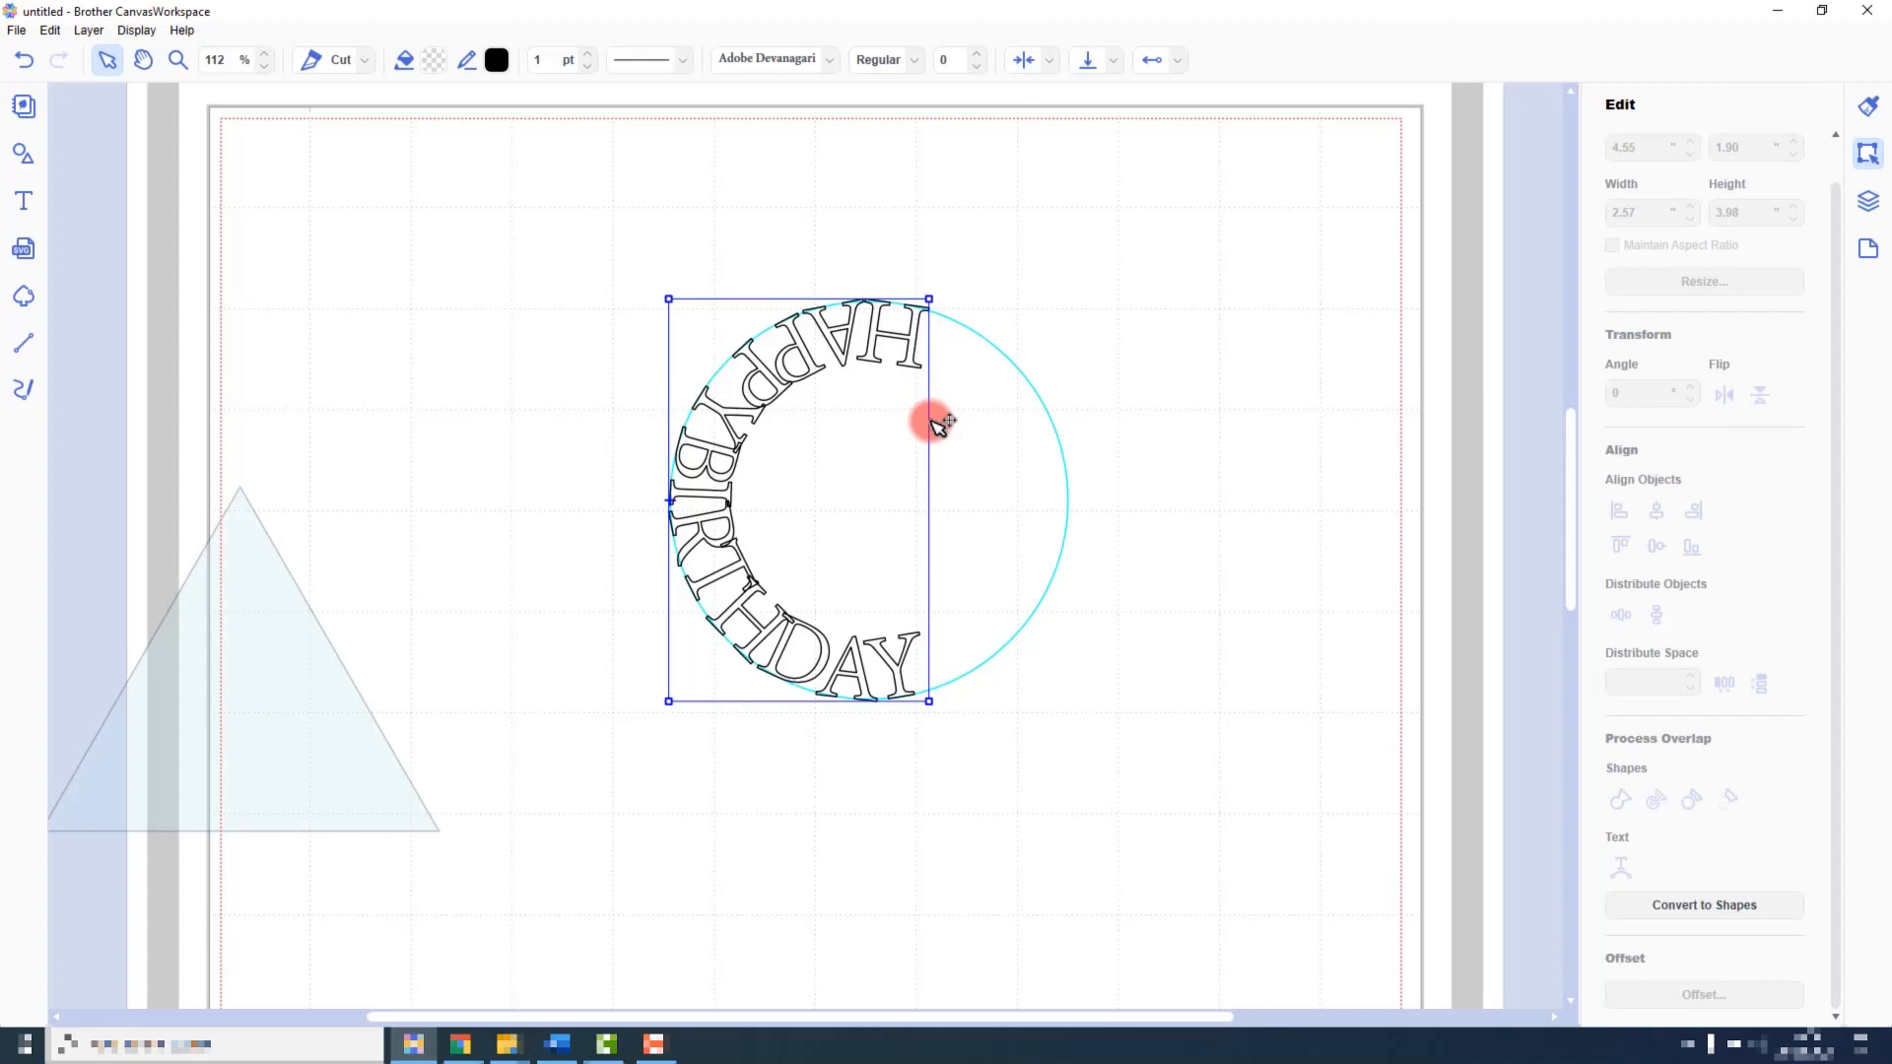
click(1178, 59)
click(1183, 87)
Release the HAPPYBIRTHDAY text from the circle's path
click(1149, 406)
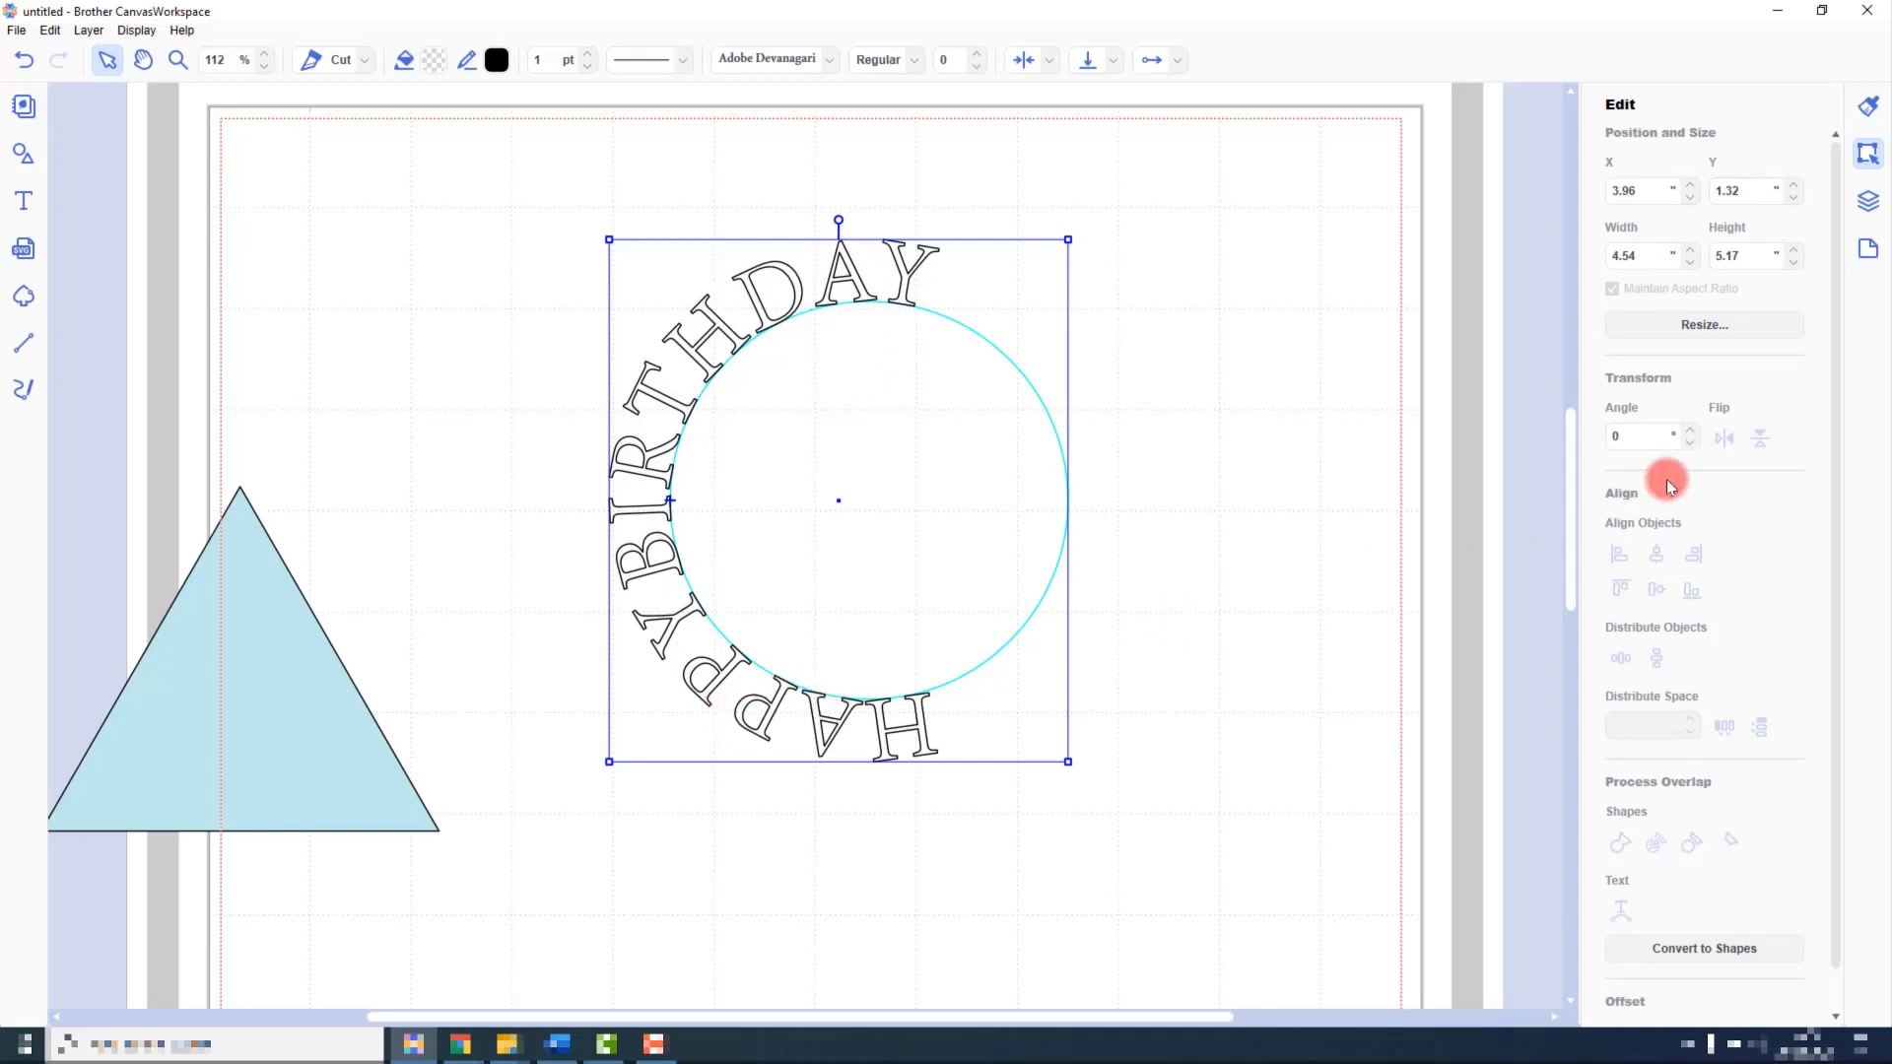
click(1870, 201)
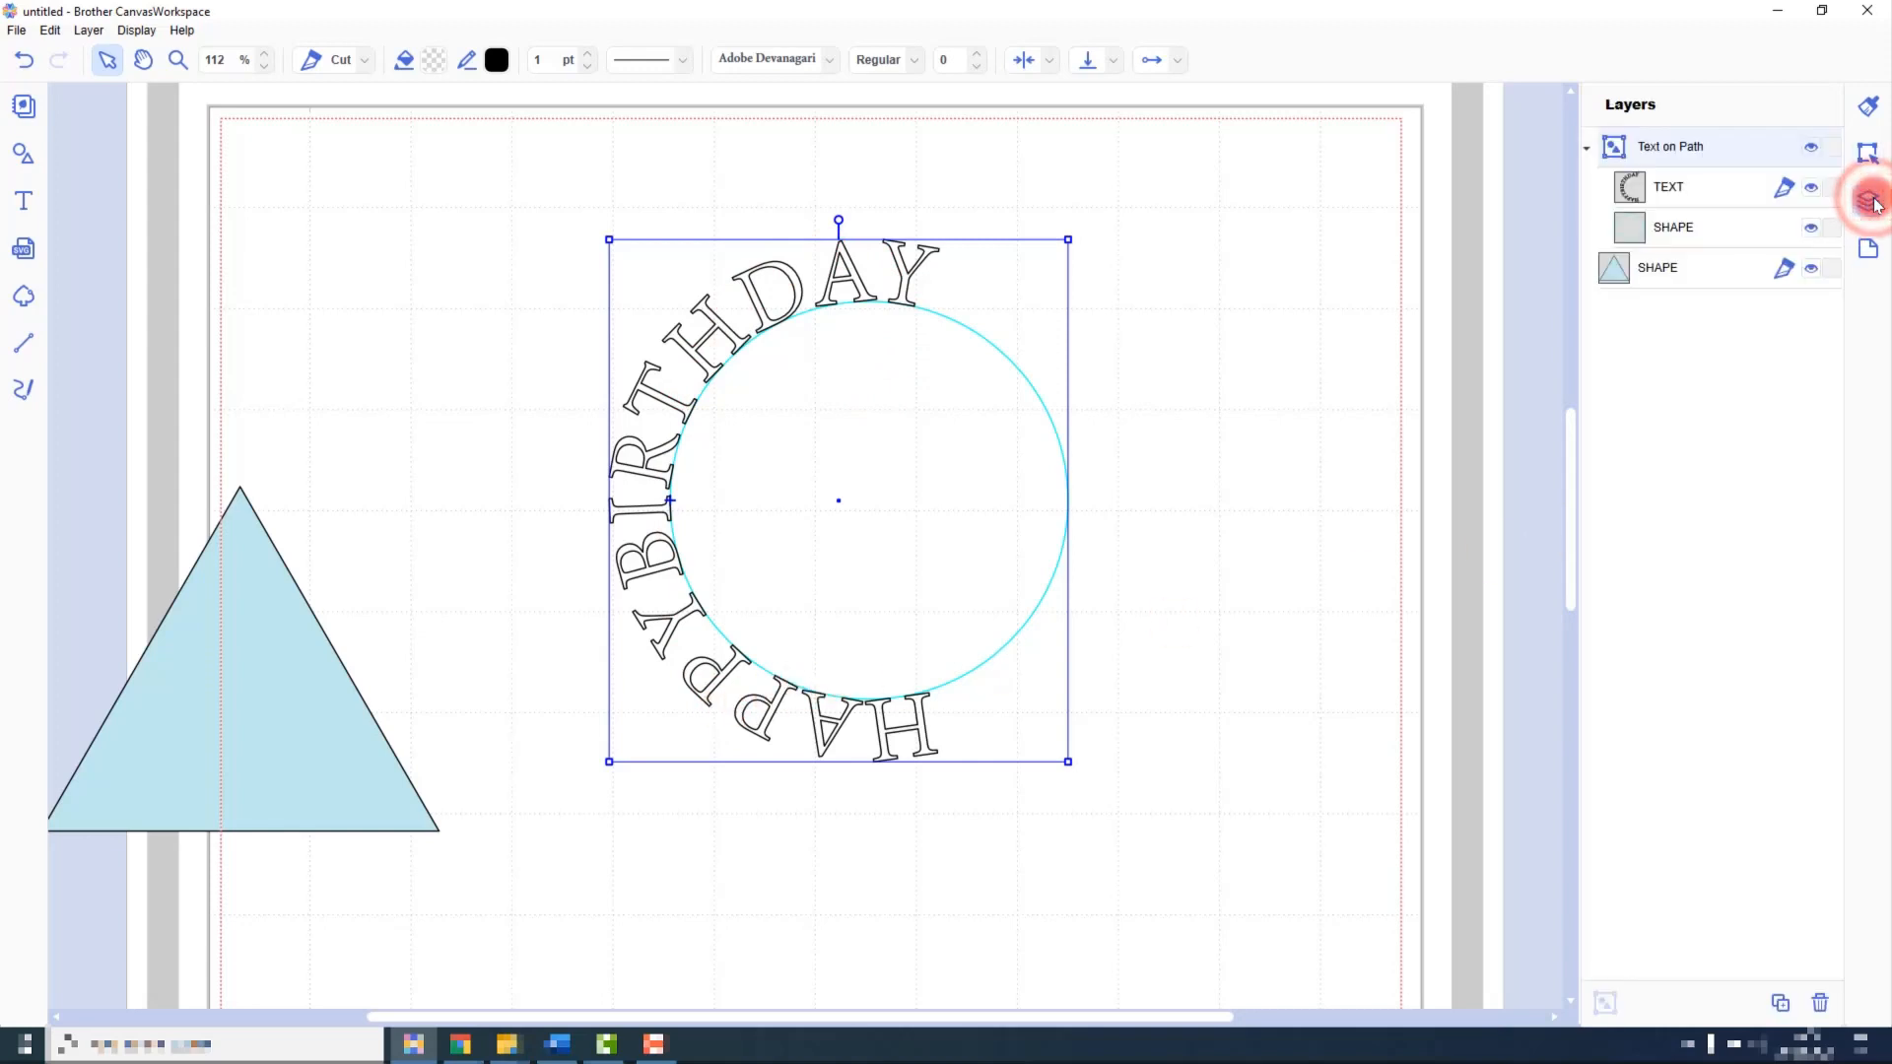
right_click(1730, 146)
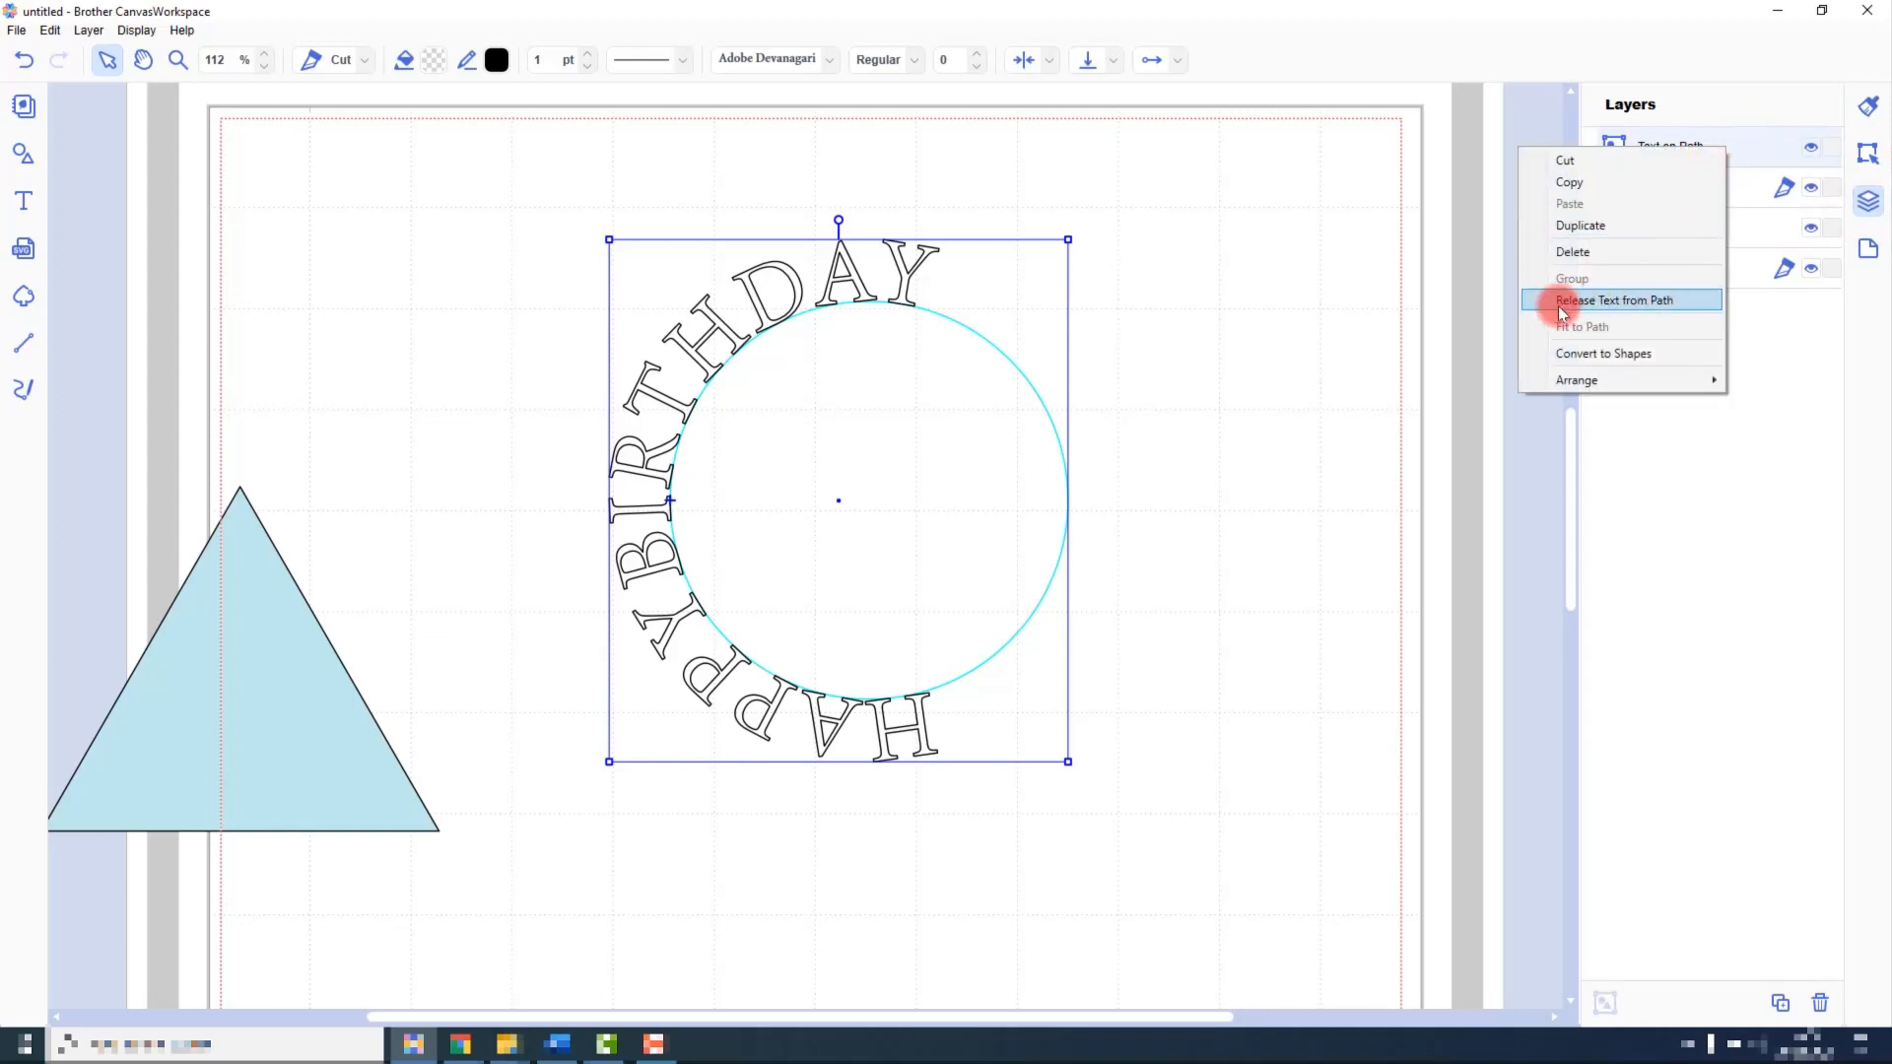
click(1675, 299)
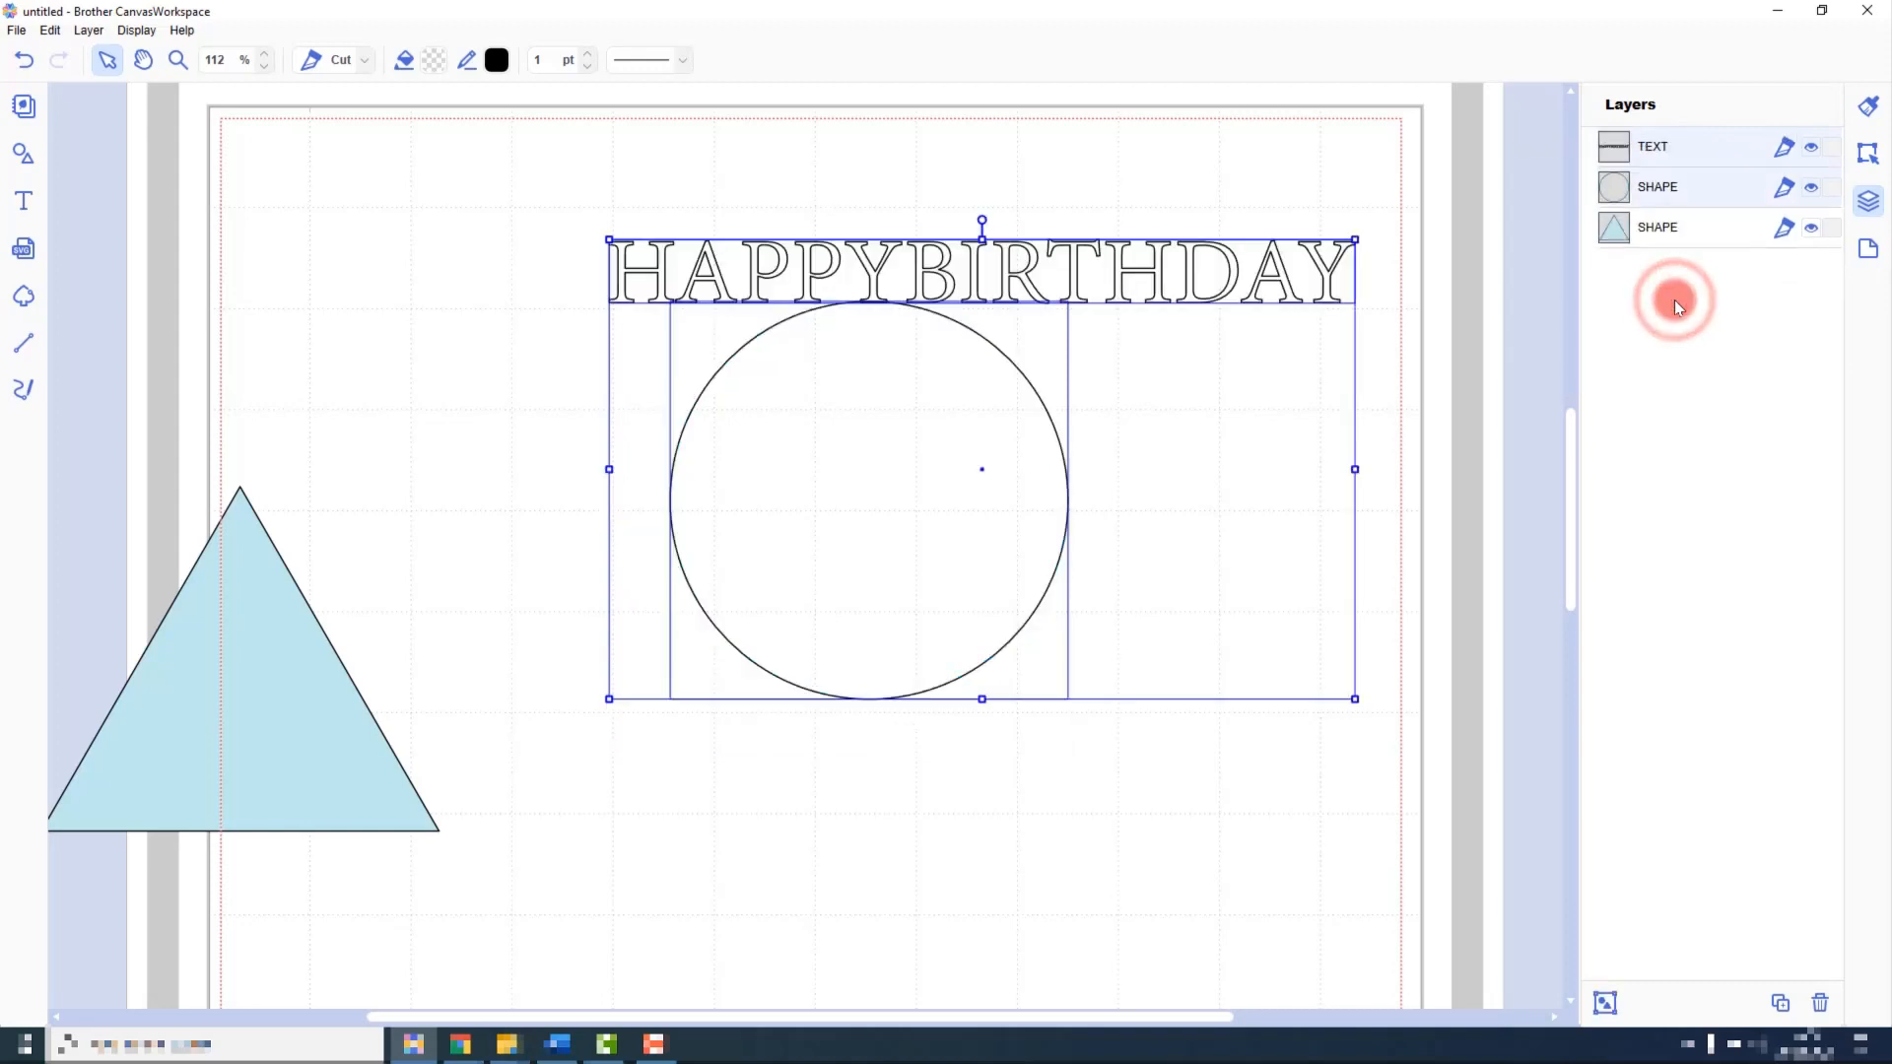
Move the circle down so that it sits clear of the HAPPYBIRTHDAY text, and deselect it
click(1392, 279)
drag(864, 494, 876, 577)
click(1369, 529)
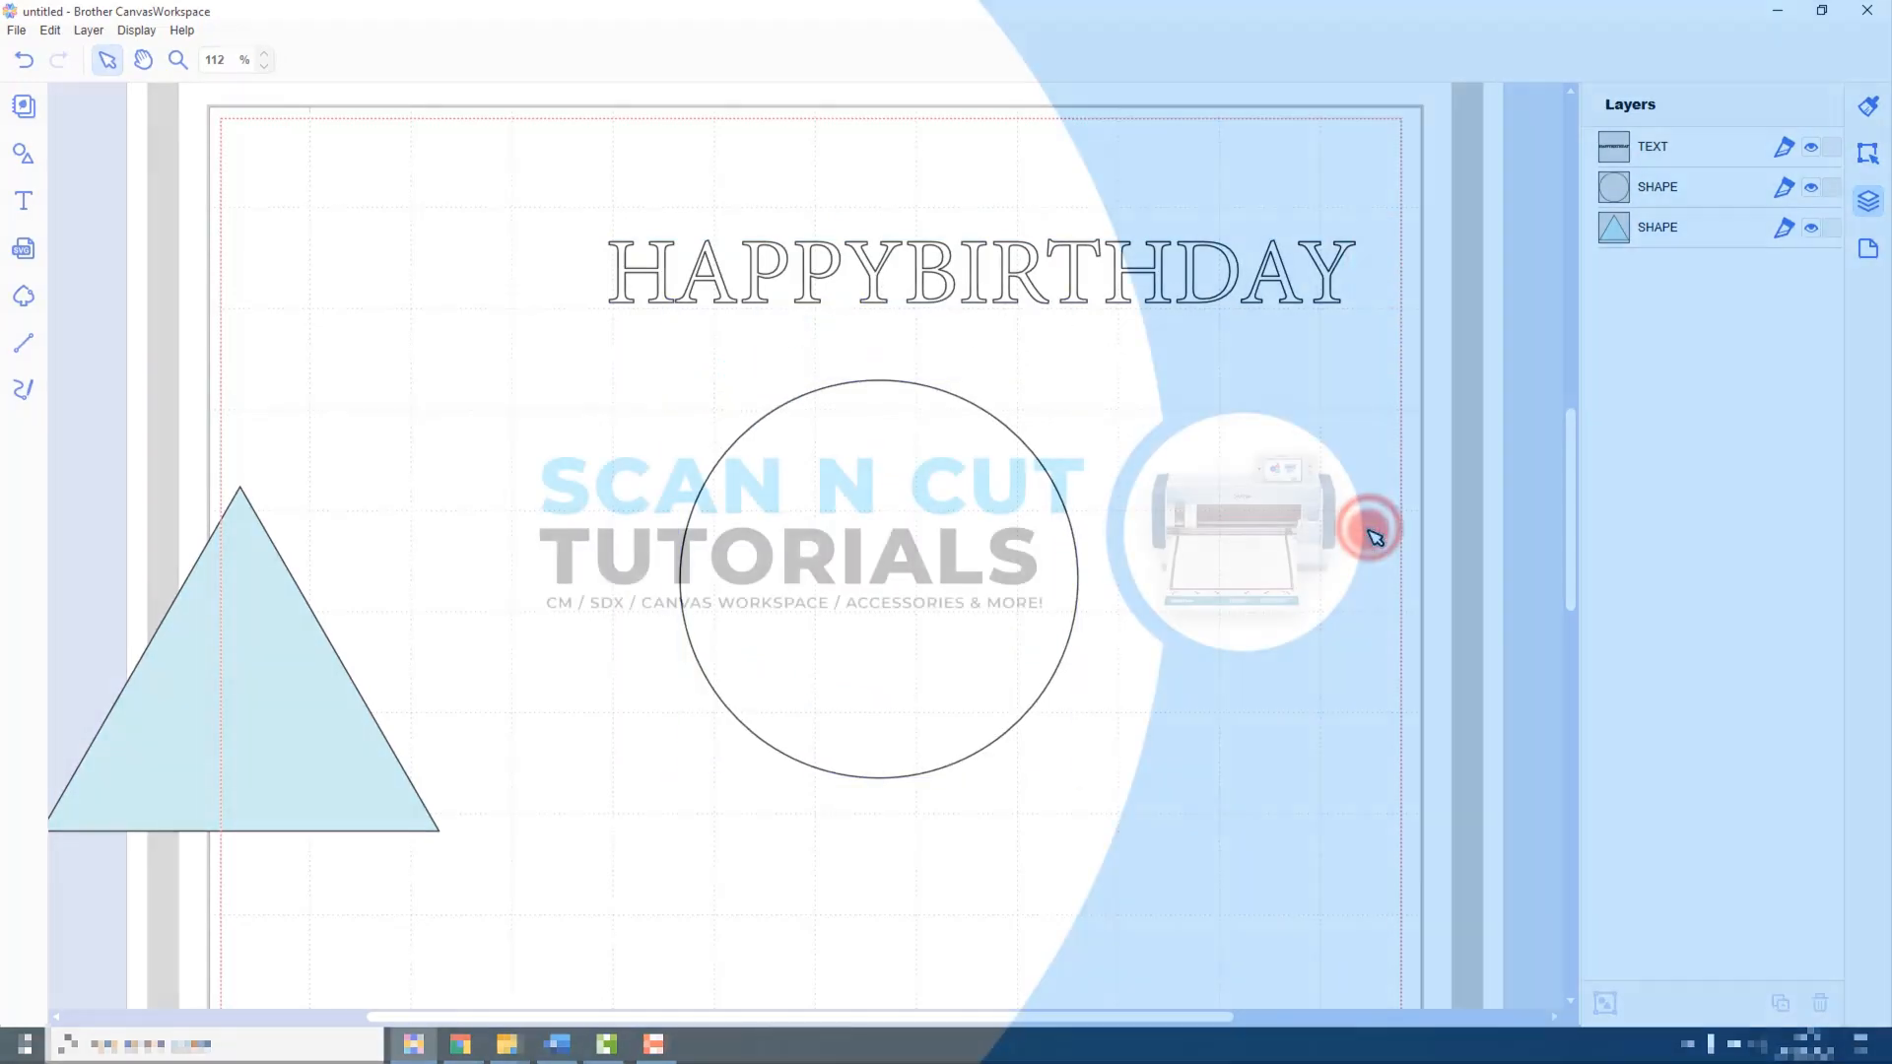